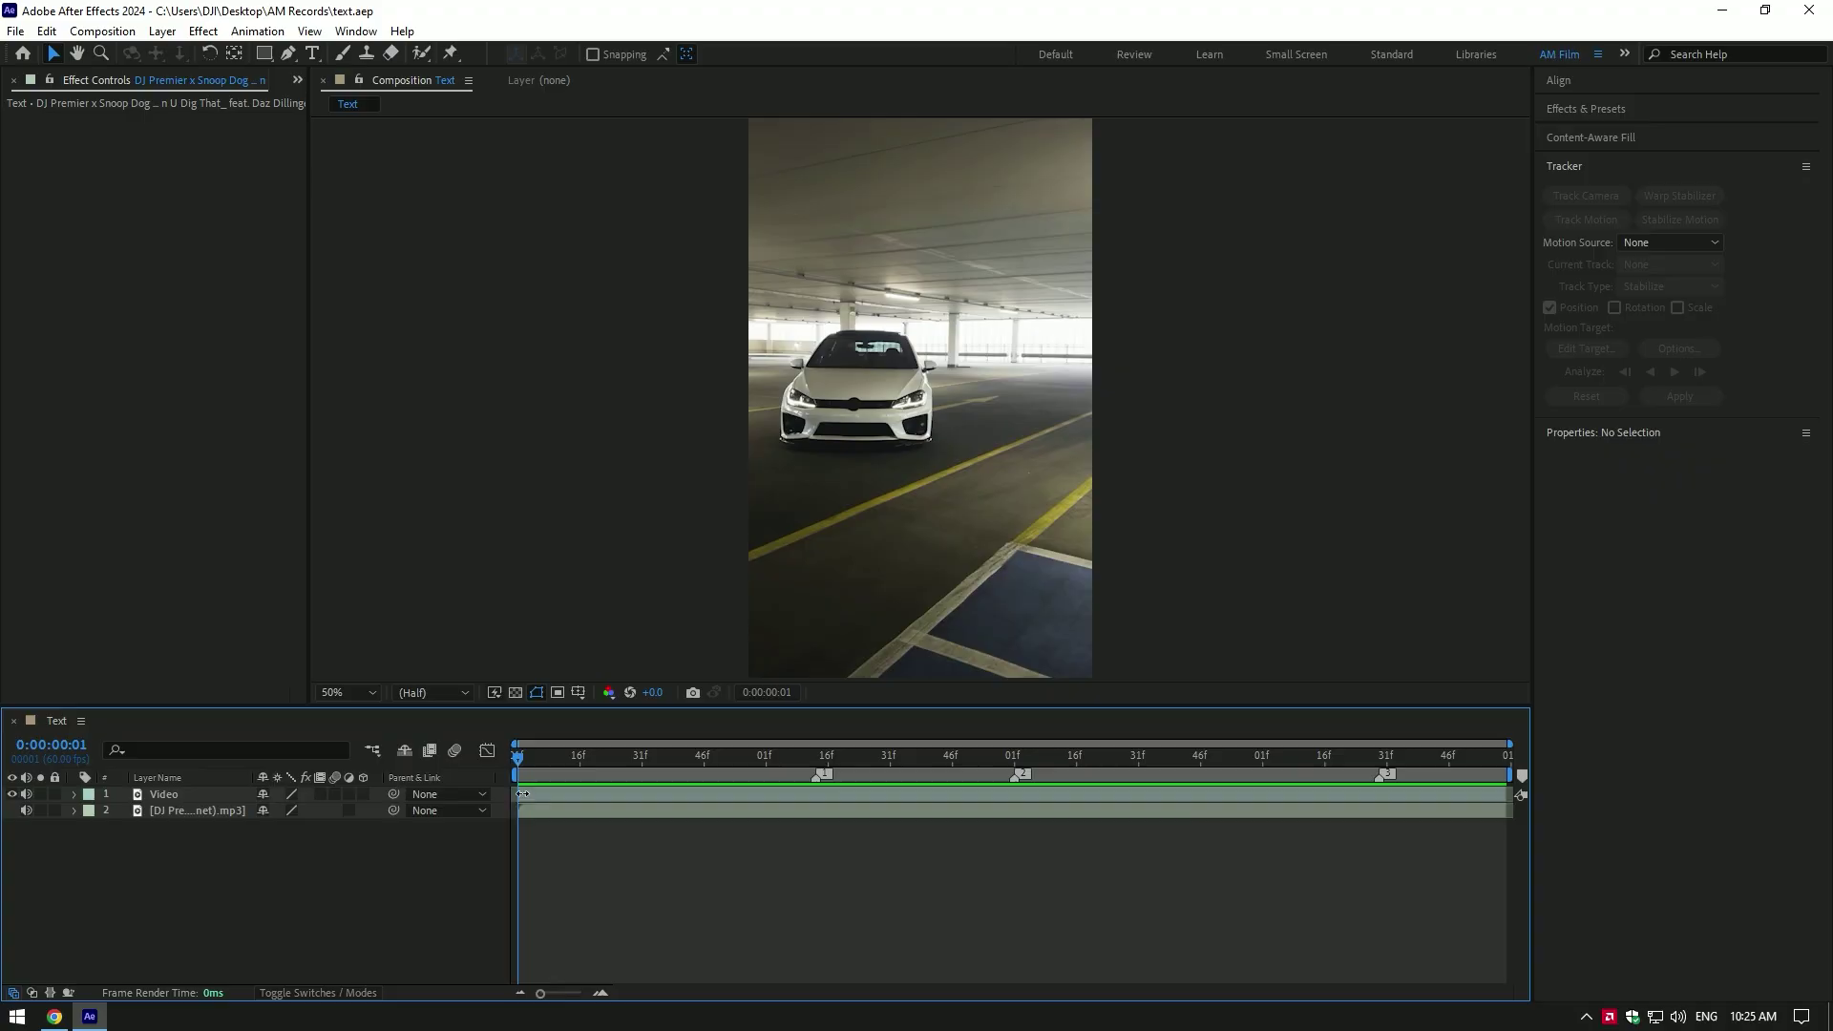
Preview the car park footage from the start with the song's audio waveform shown.
left_click_drag(550, 759, 1214, 778)
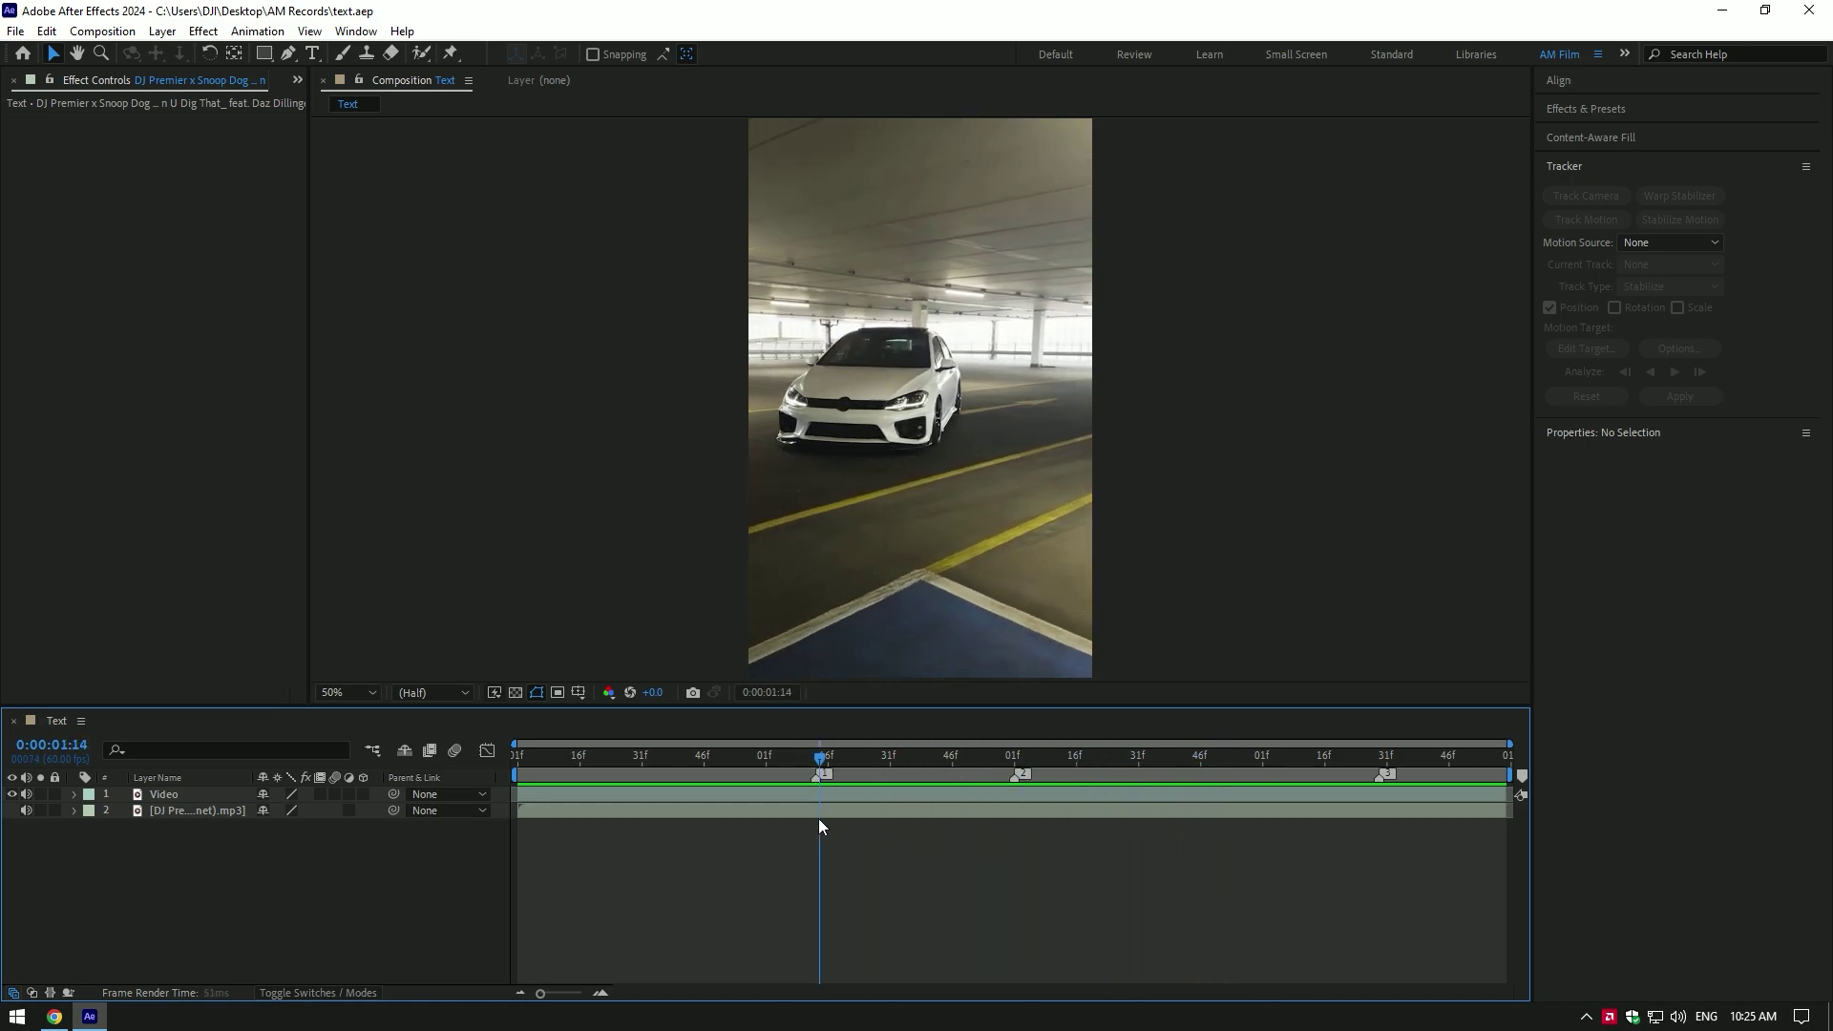
left_click_drag(1213, 778, 541, 825)
key("Home")
left_click(546, 809)
key("l")
key("l")
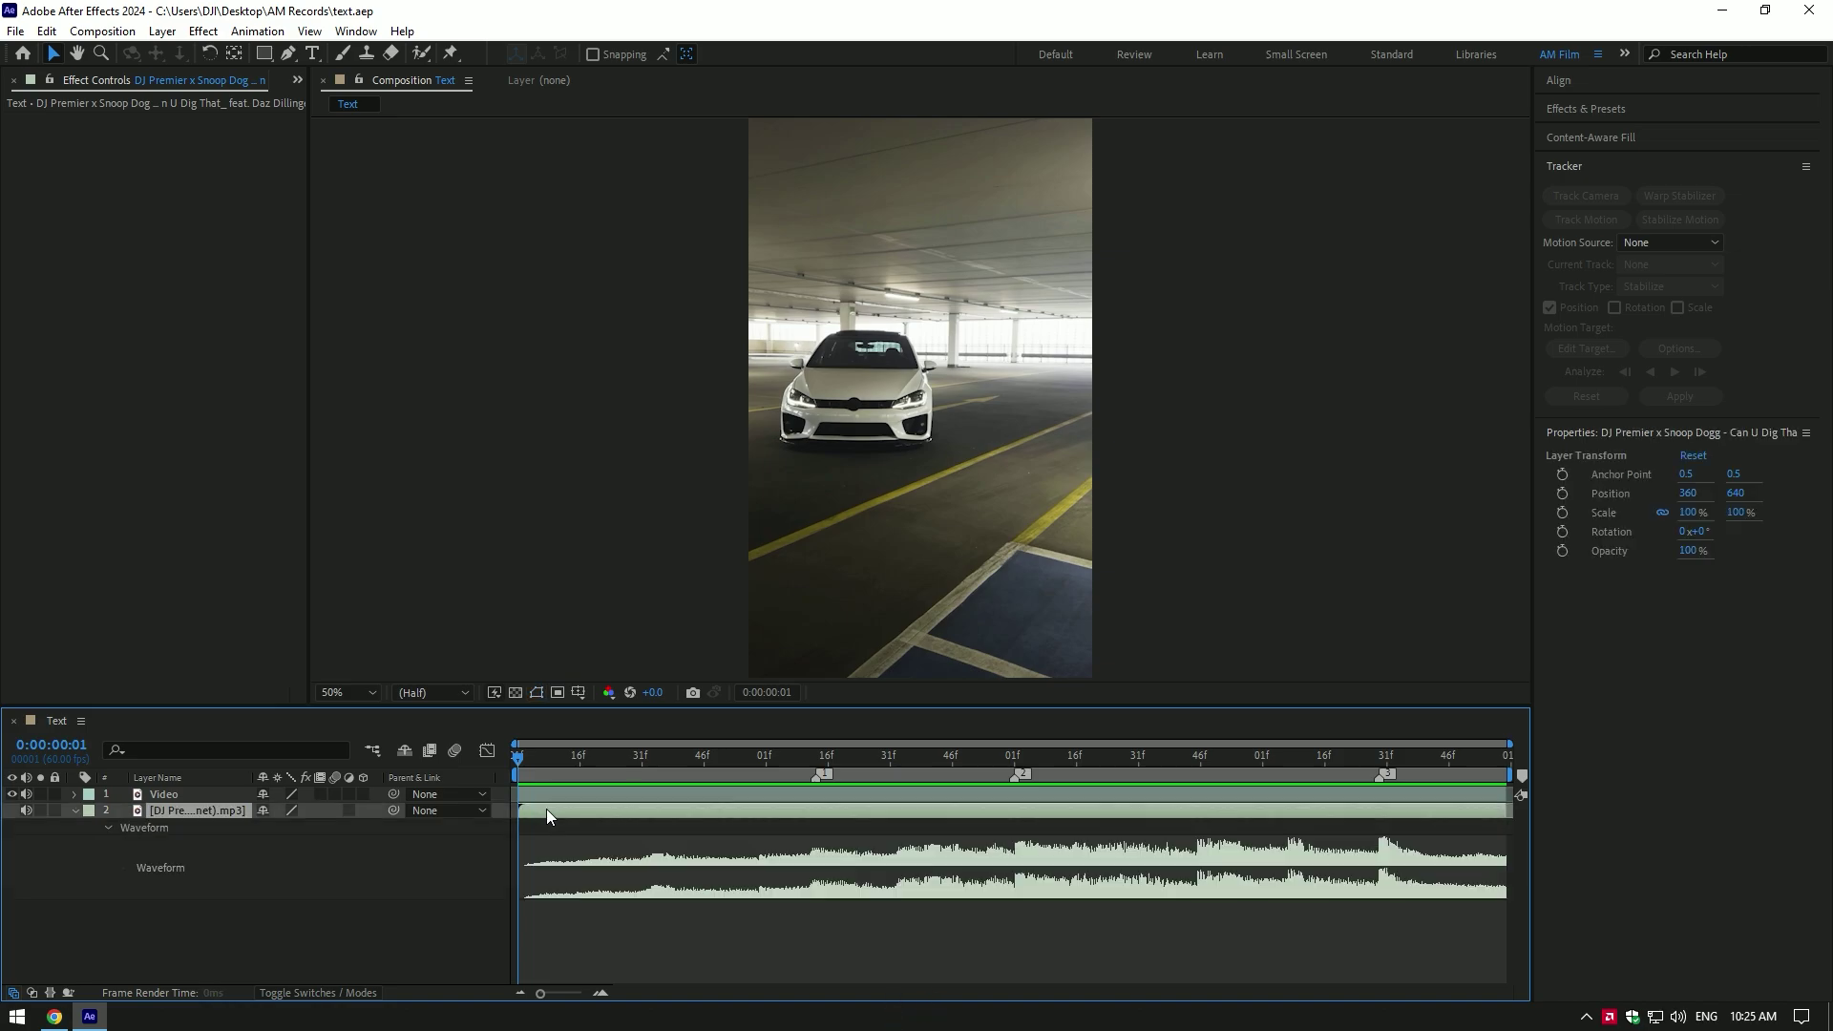
key("space")
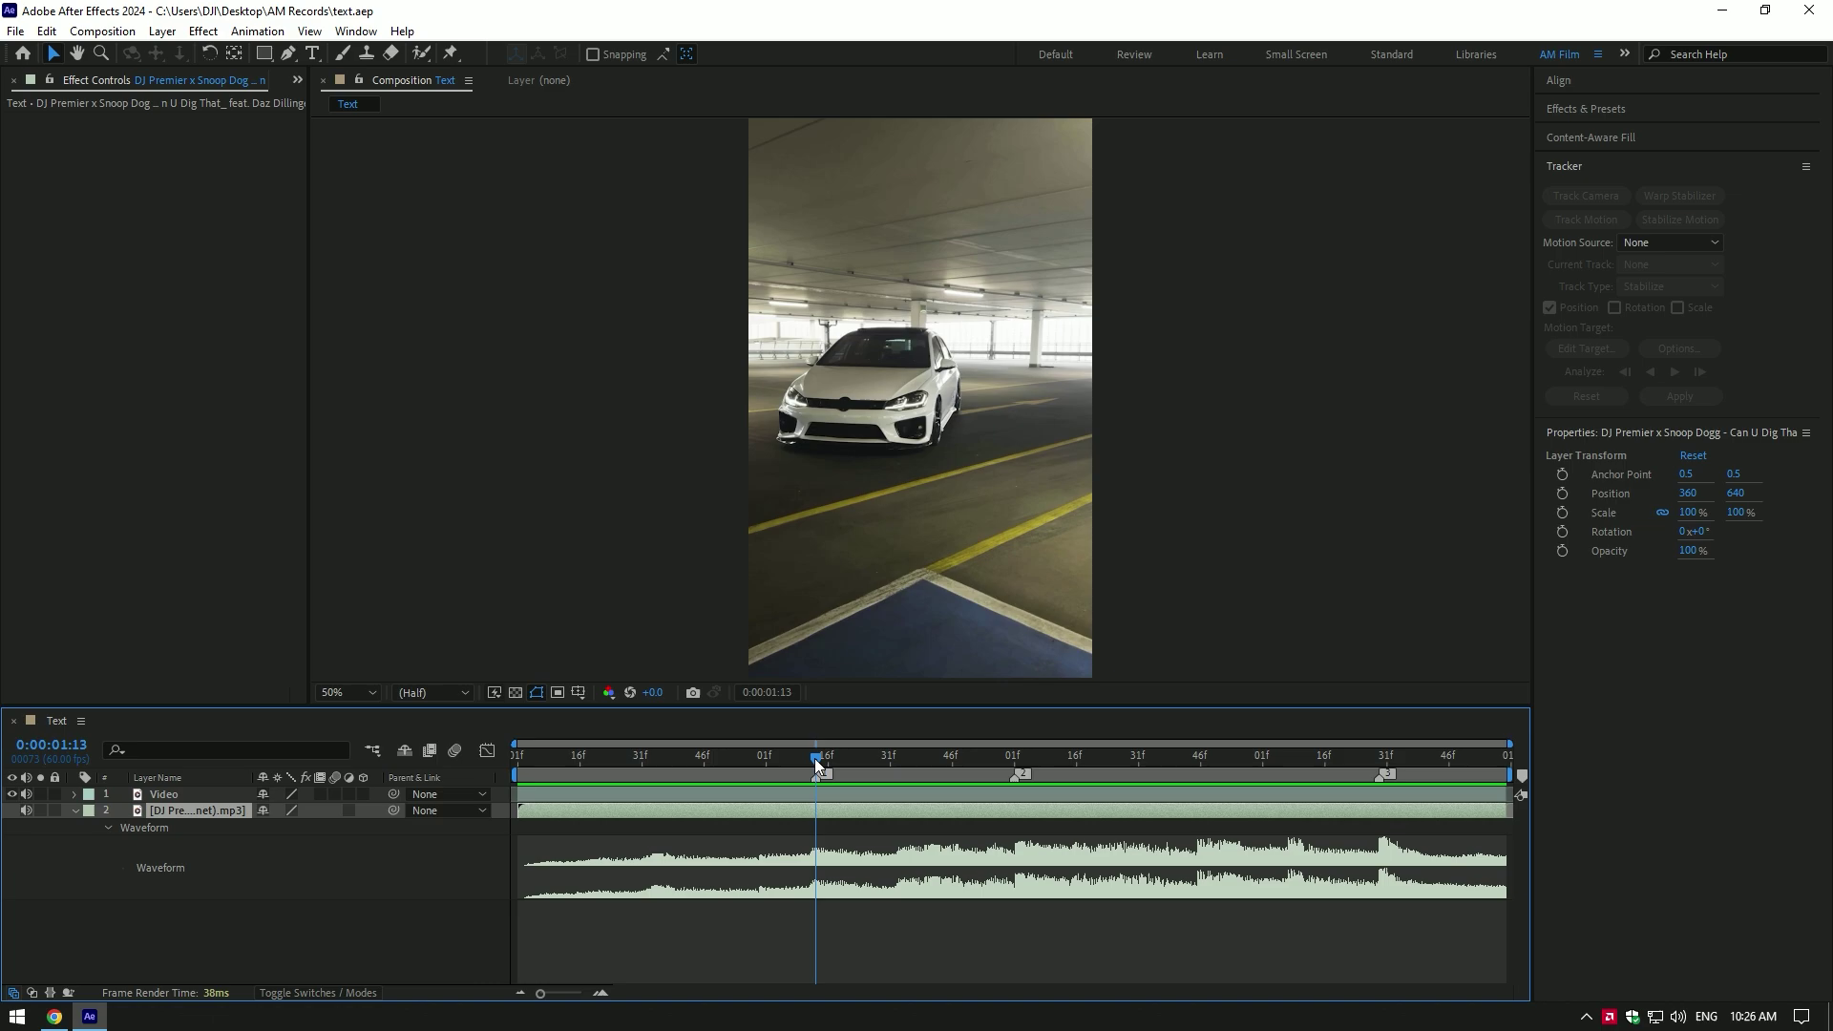
mouse_move(820, 758)
left_mouse_down()
mouse_move(1015, 759)
mouse_move(822, 759)
left_mouse_up()
Copy 'Dice games' from the Chrome lyrics page and start a new text layer.
left_click(54, 1018)
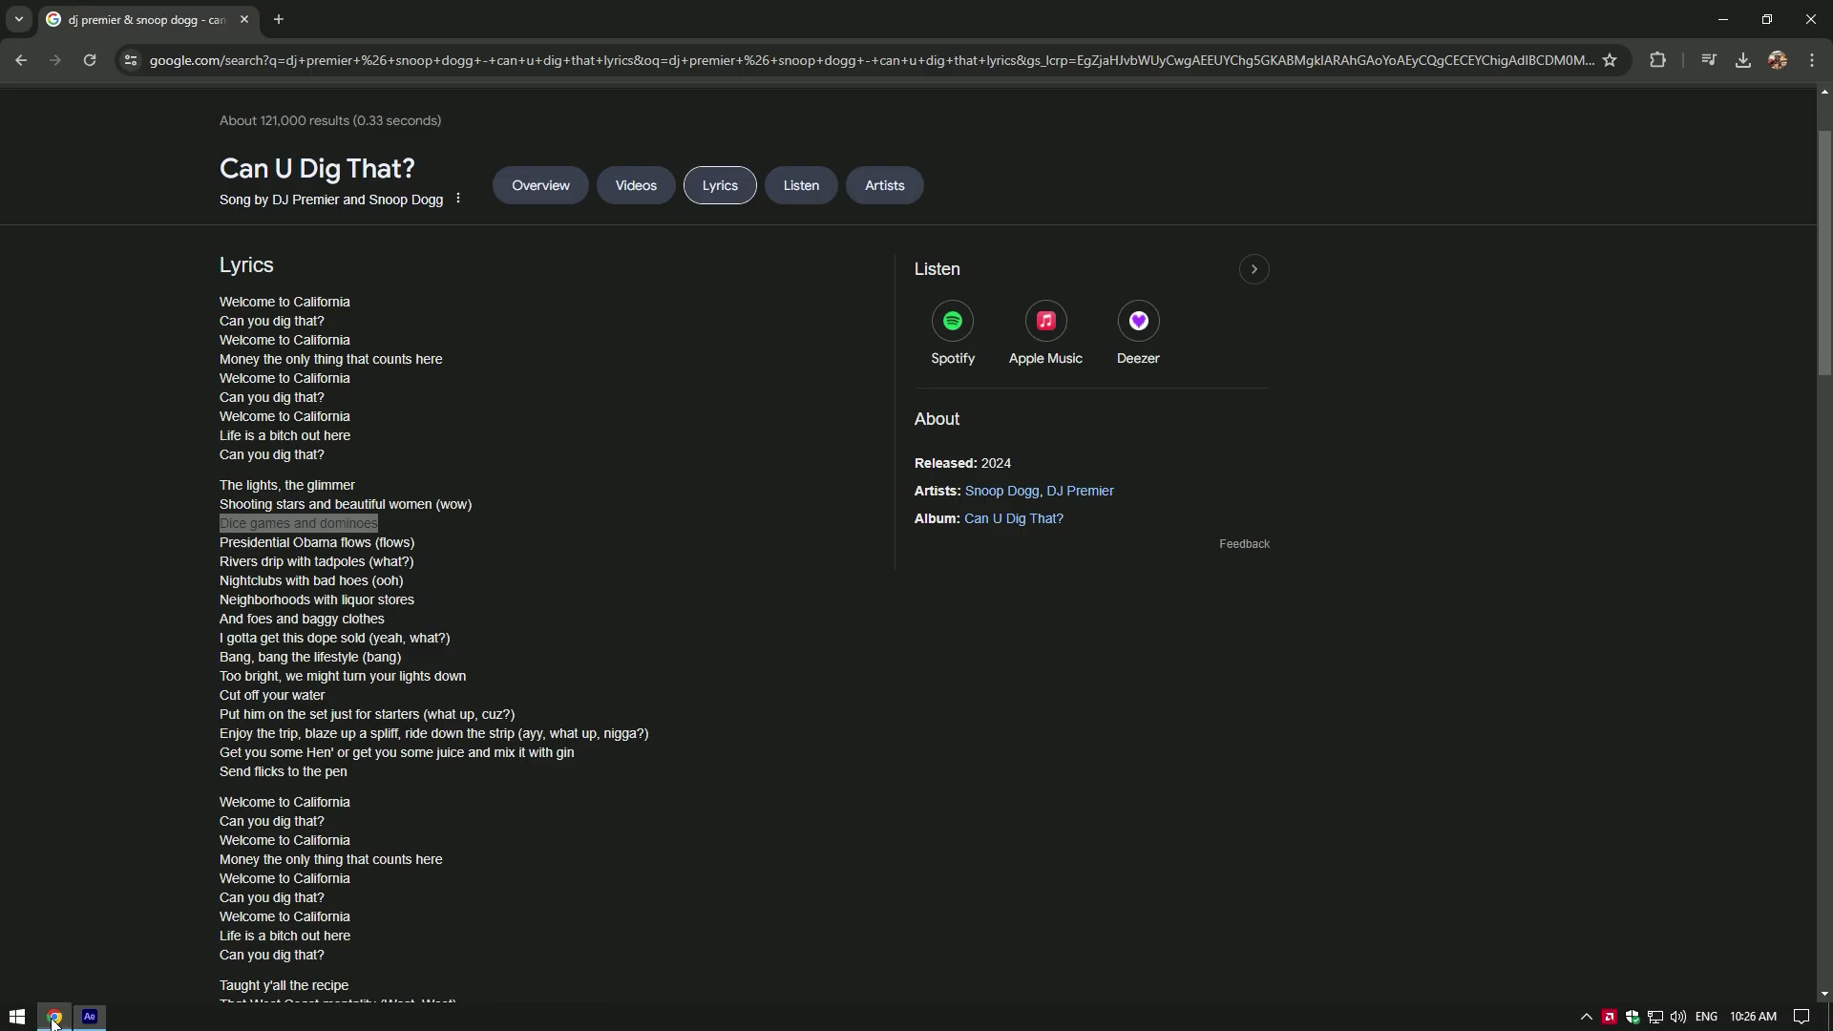
left_click_drag(390, 533, 222, 524)
left_click(89, 1017)
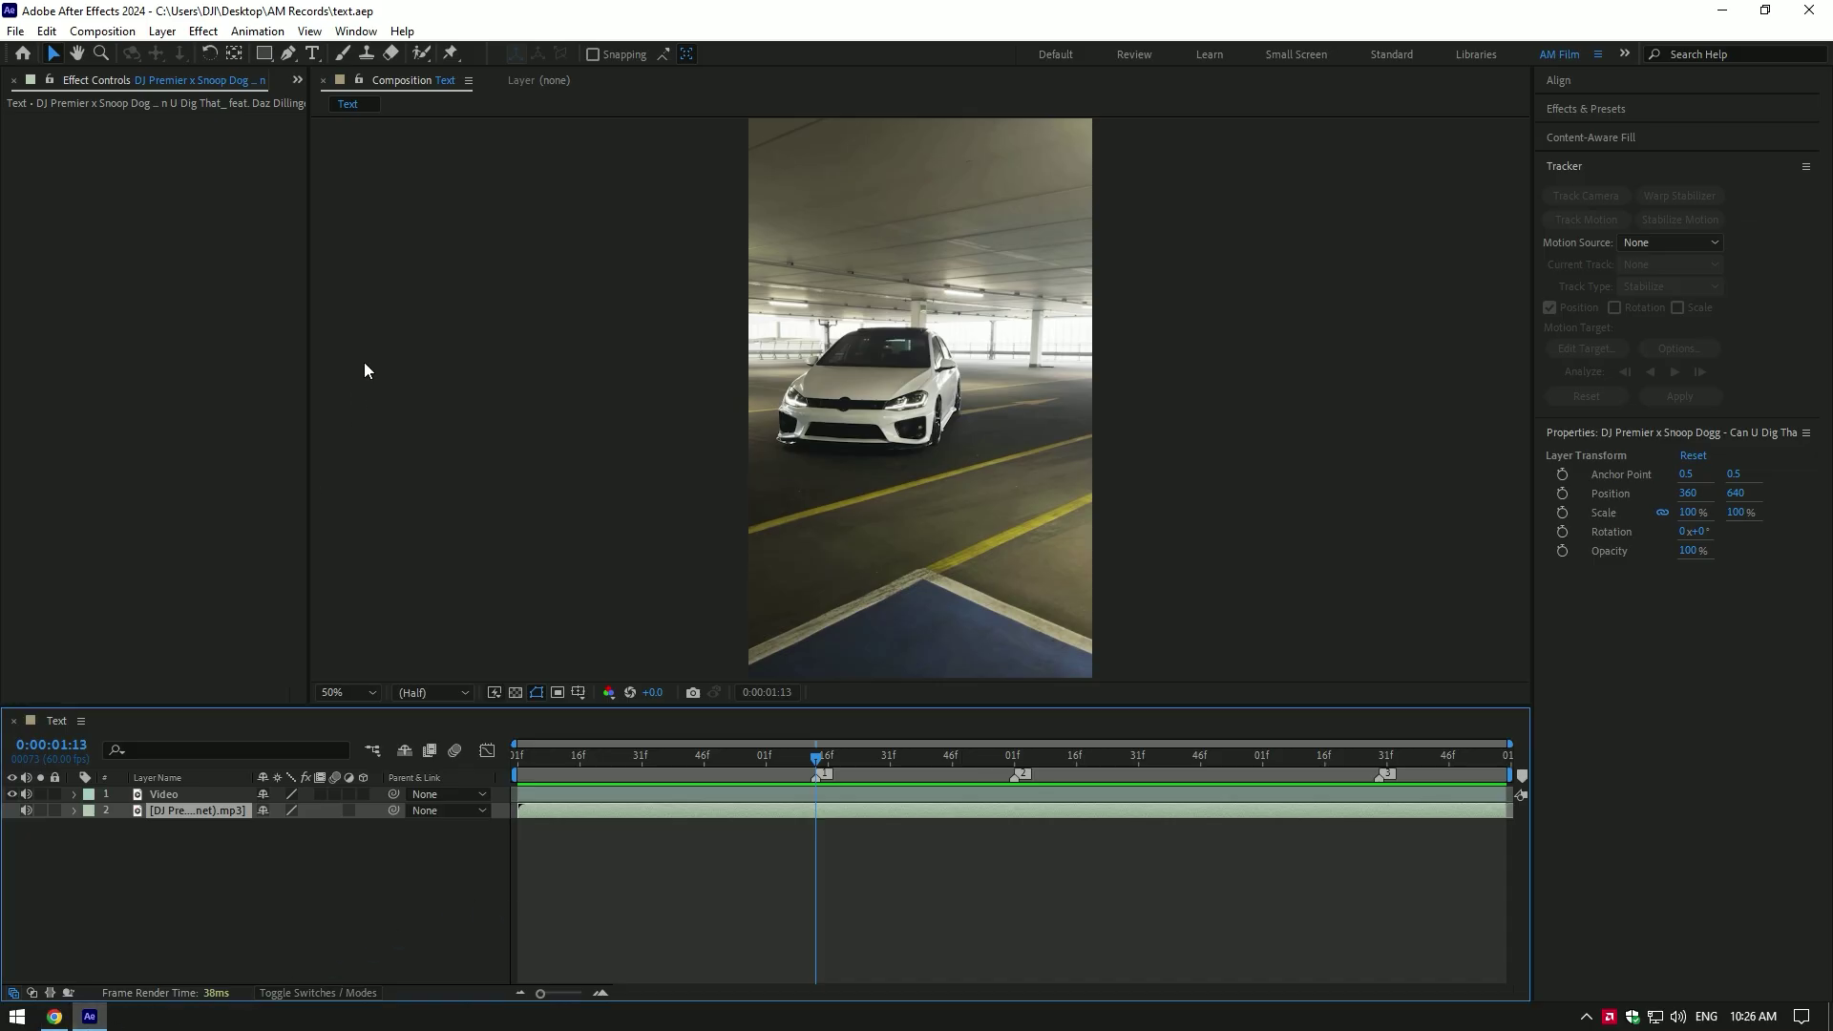
left_click(312, 54)
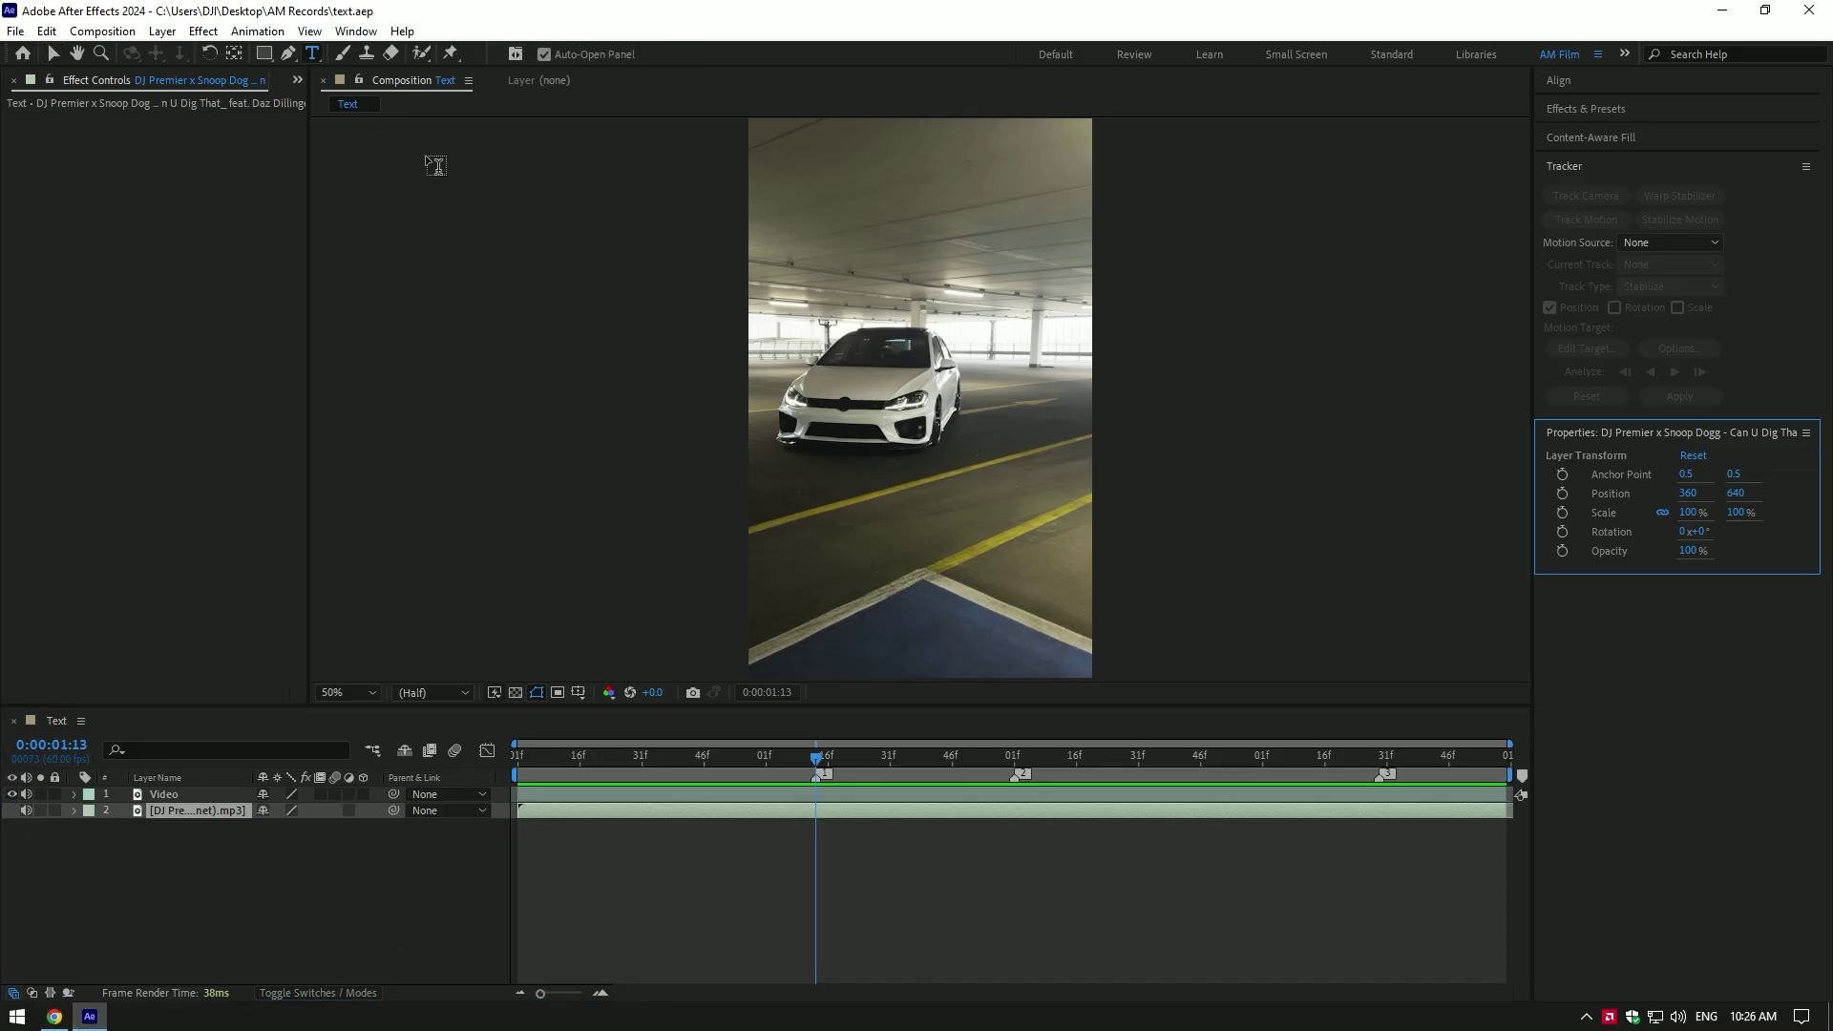
left_click(801, 541)
left_click(55, 1017)
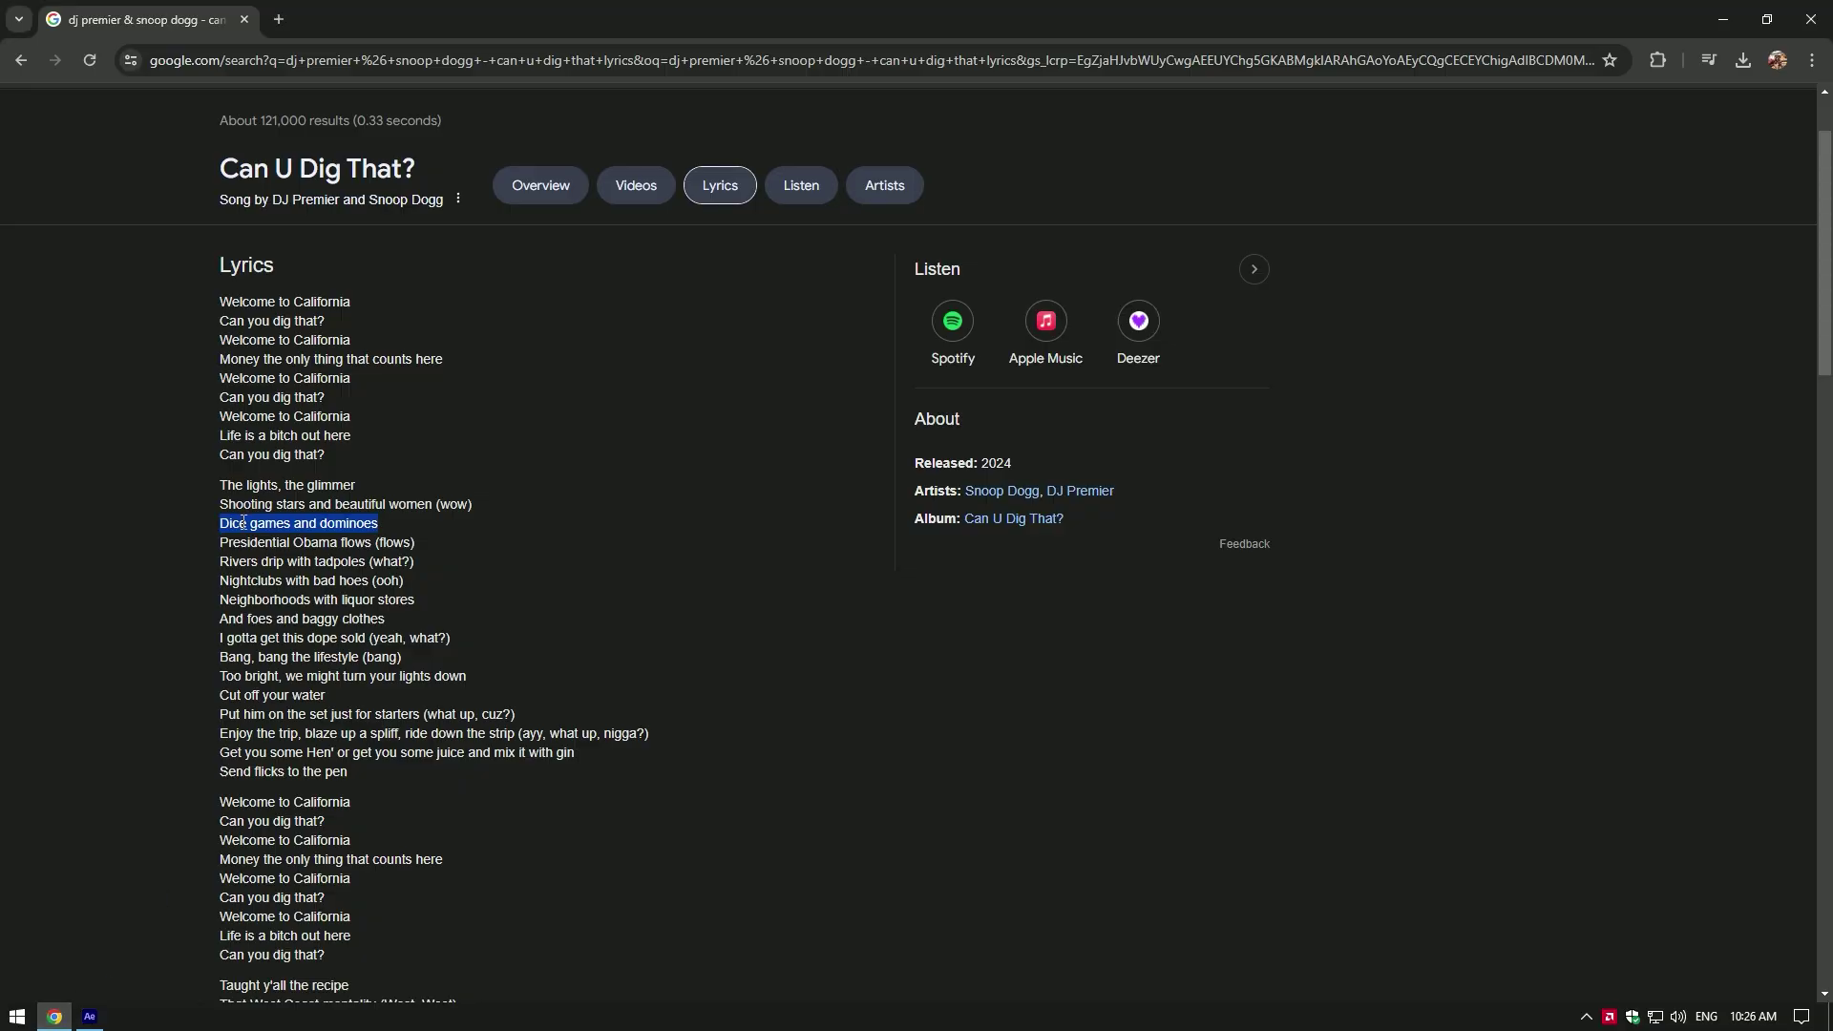
left_click_drag(221, 524, 292, 521)
left_click(89, 1018)
Paste 'Dice games' above the Video layer and make it 137 px light green.
type("Dice games")
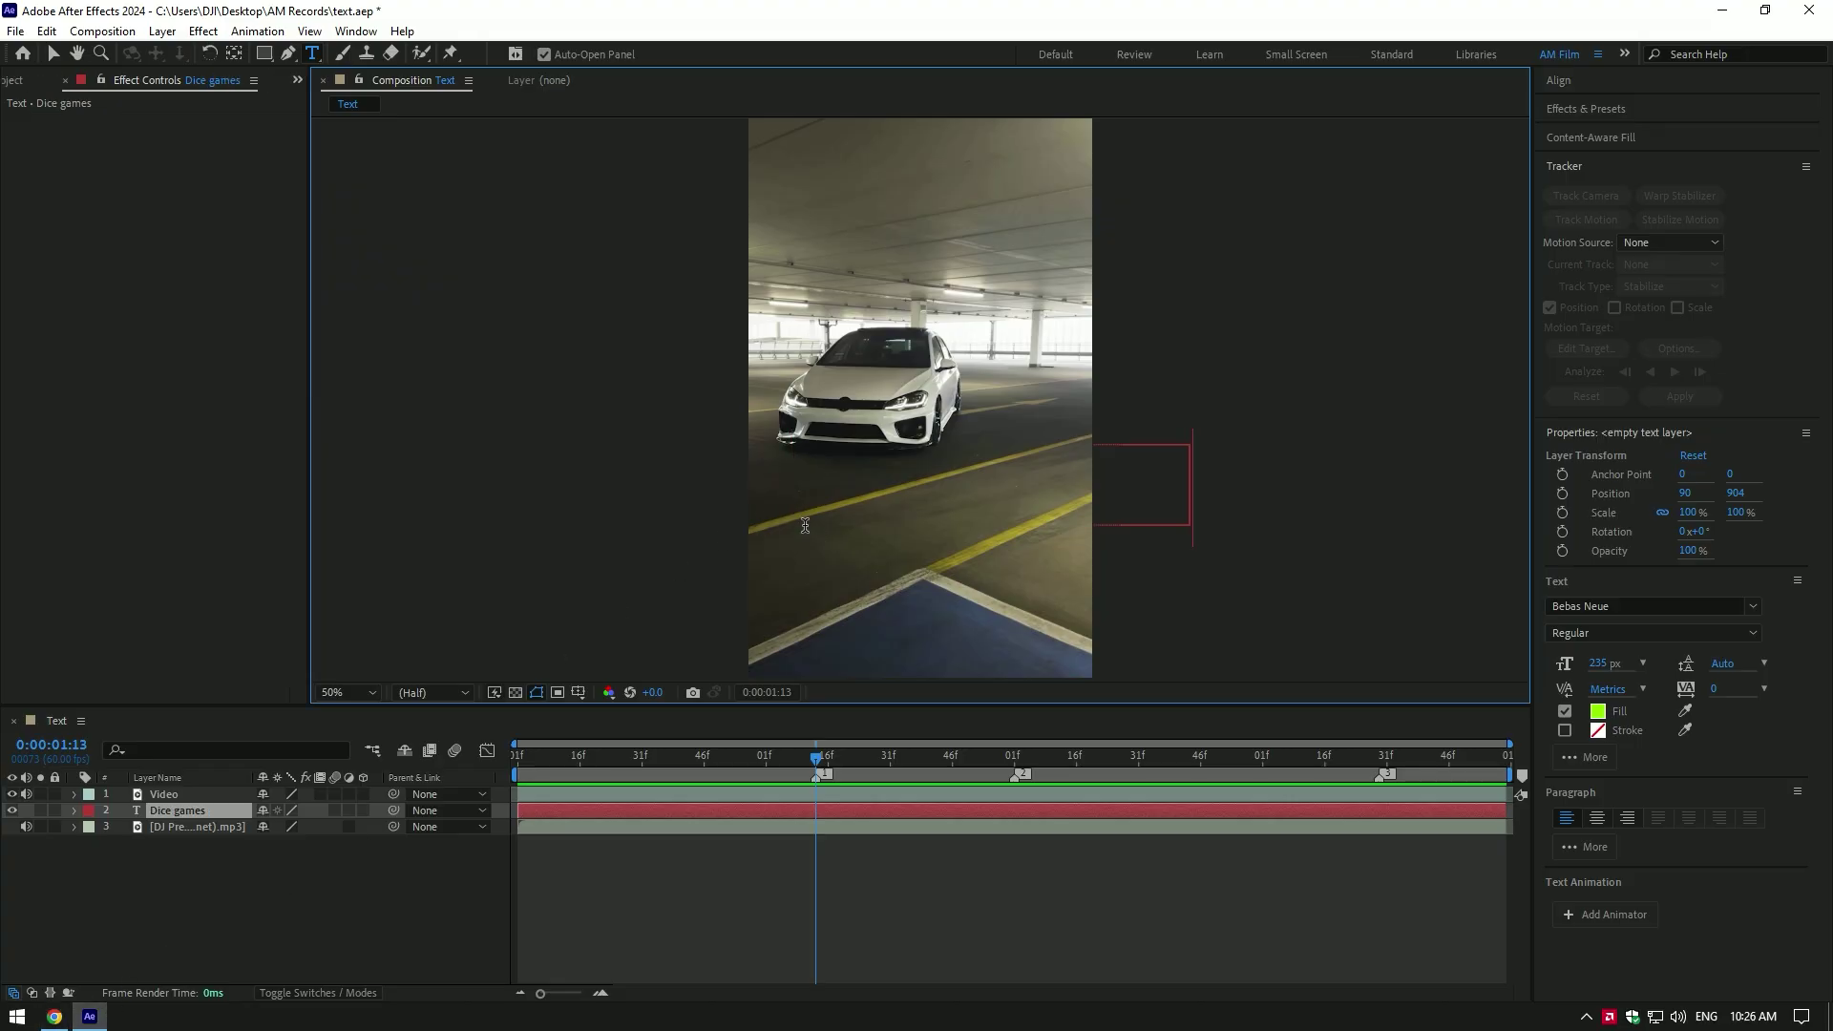
left_click_drag(189, 806, 183, 792)
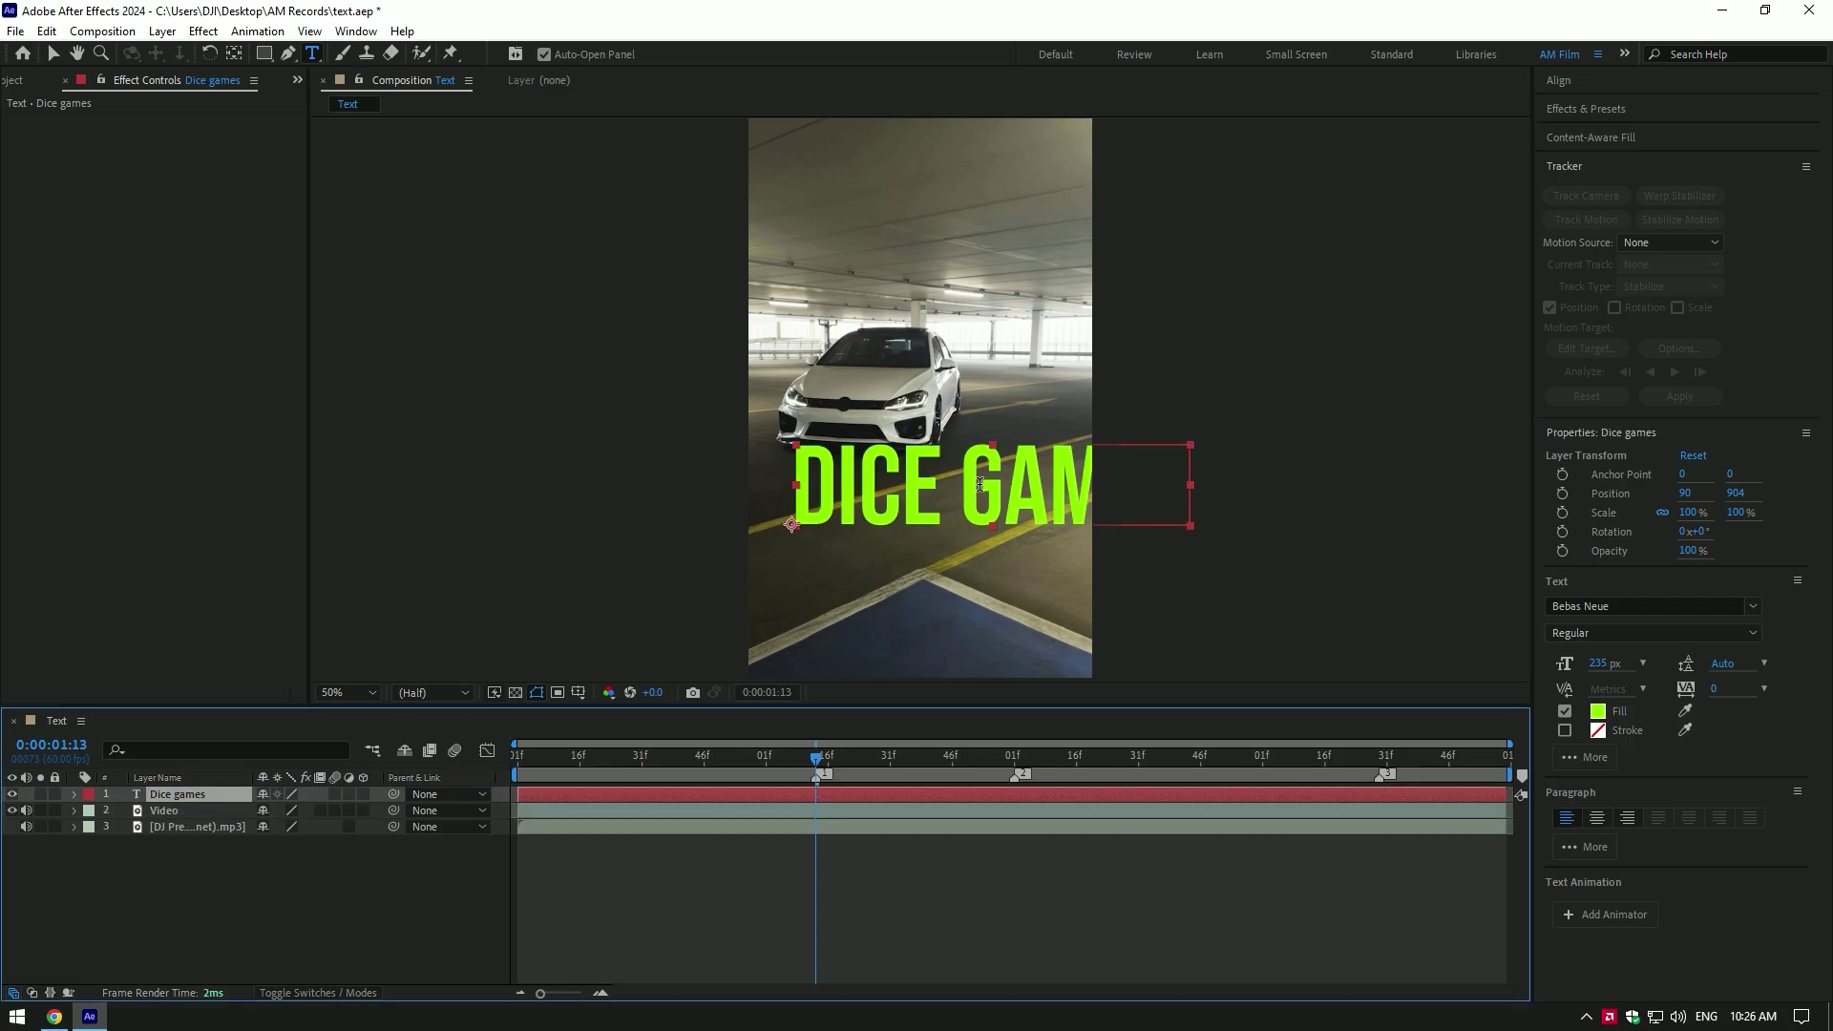
double_click(987, 496)
left_click_drag(1607, 663, 1587, 664)
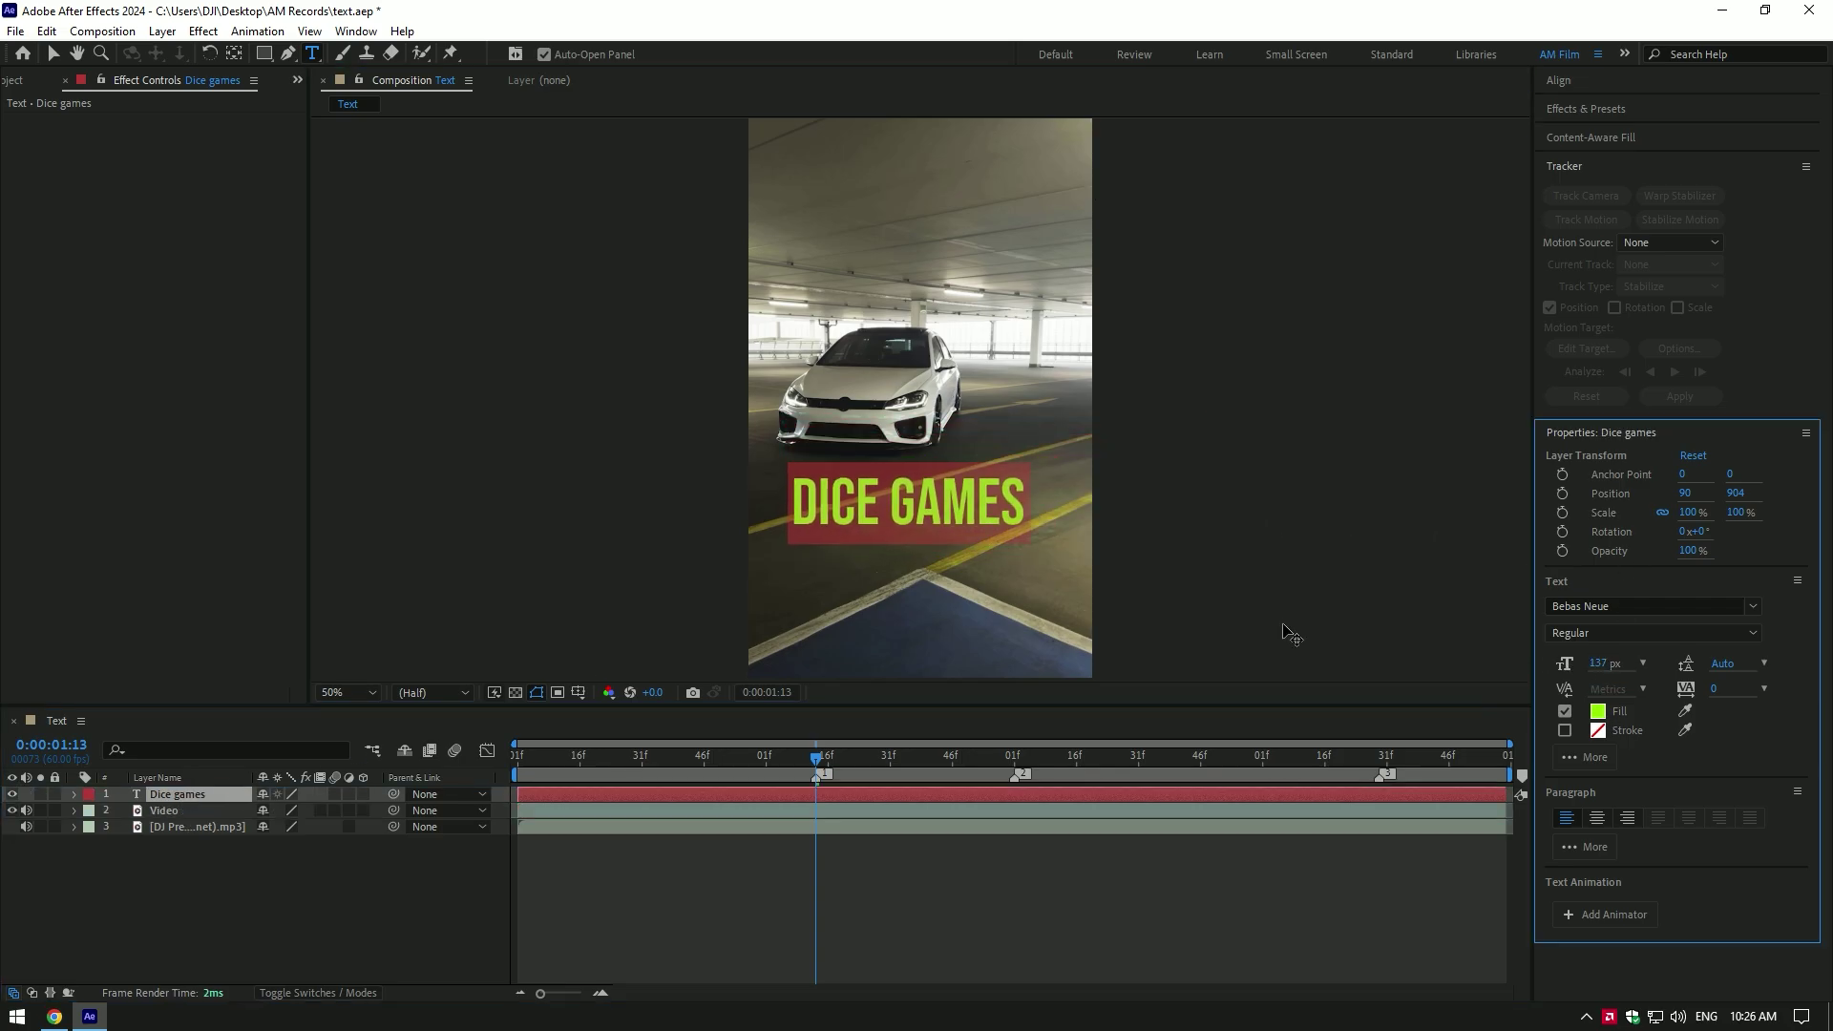
left_click(1599, 710)
left_click_drag(946, 430, 945, 553)
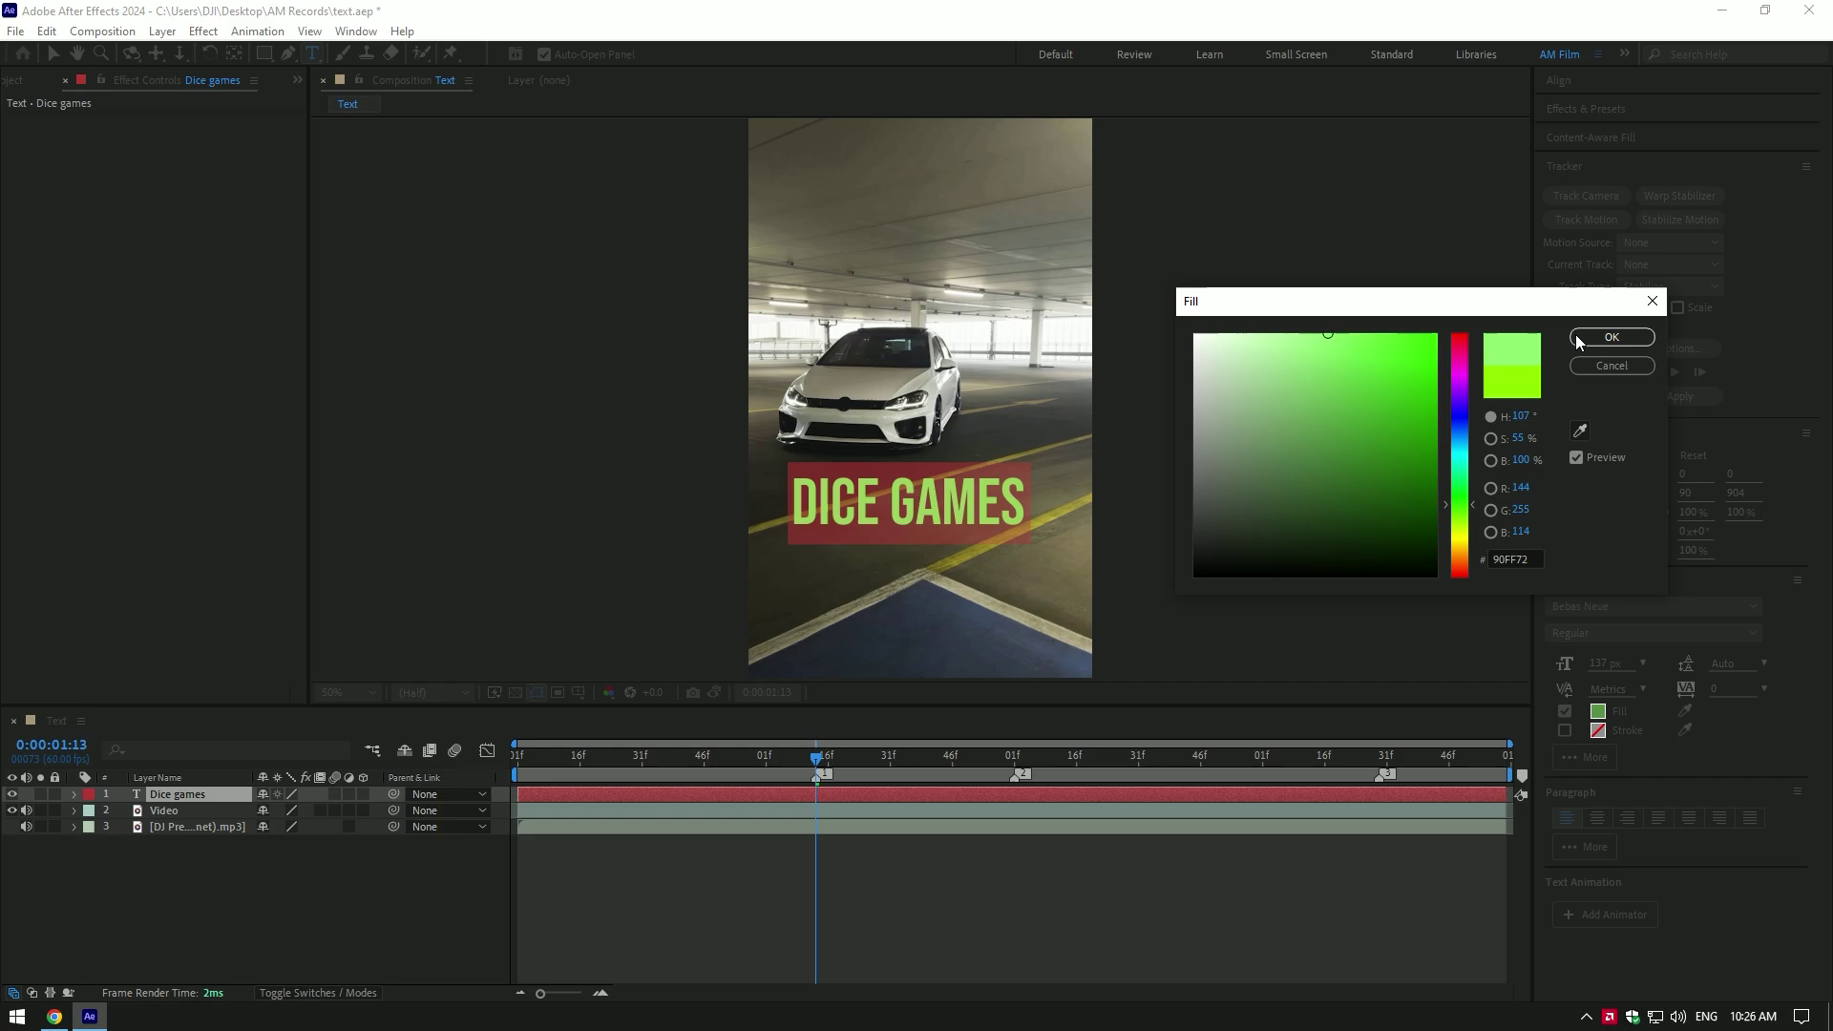
key("Return")
left_click(922, 510)
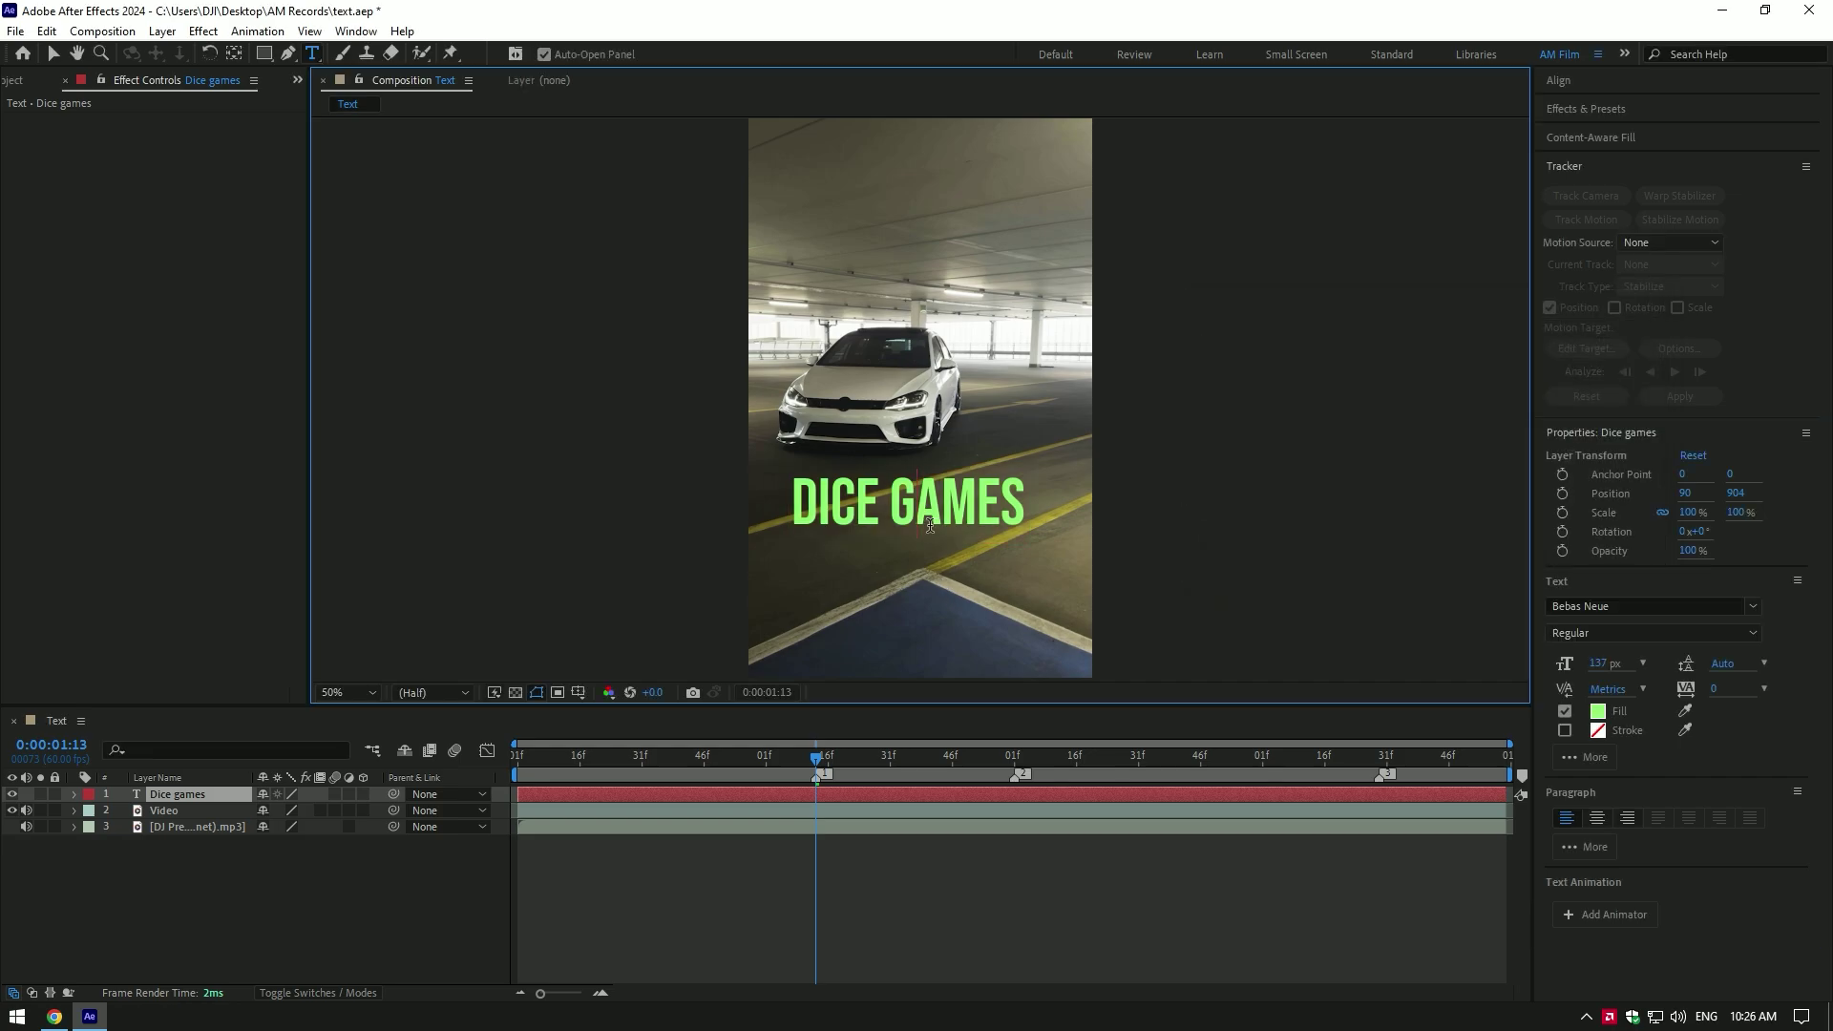
Add a text animator to Dice games with Tracking Amount -100 and Opacity 0%.
left_click(821, 757)
left_click(72, 797)
left_click(373, 812)
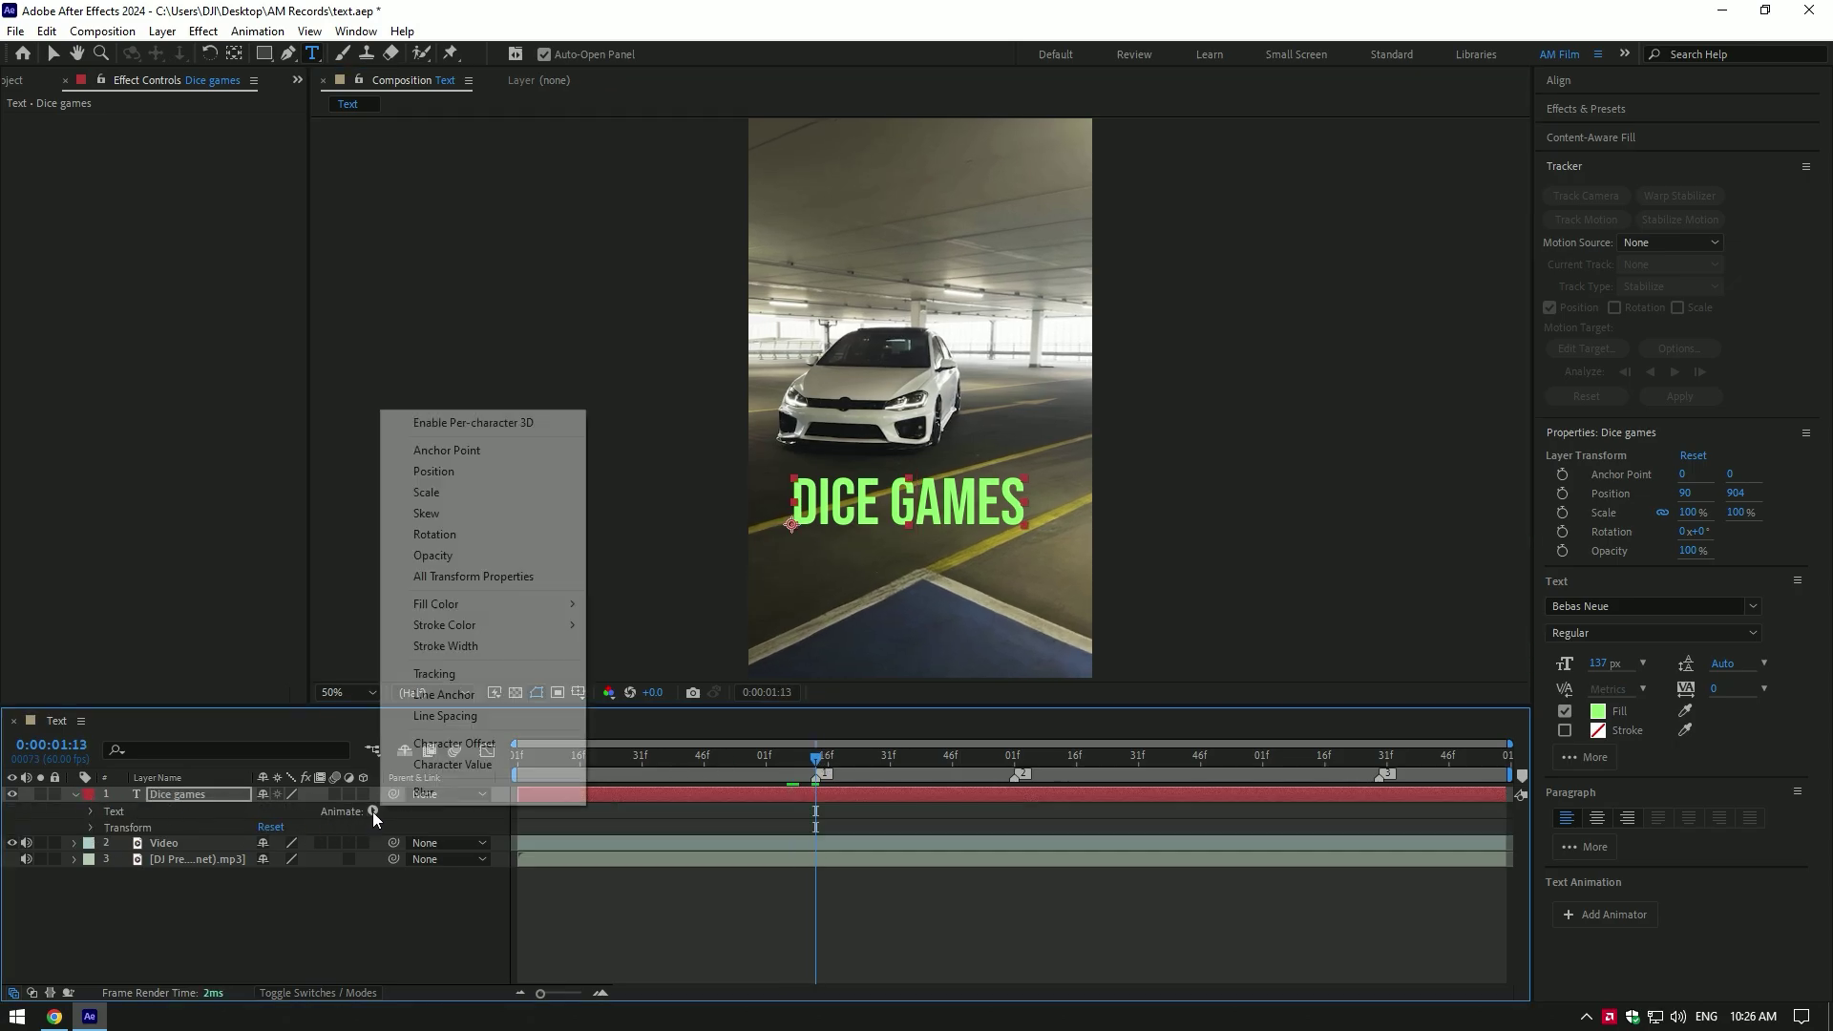
left_click(453, 682)
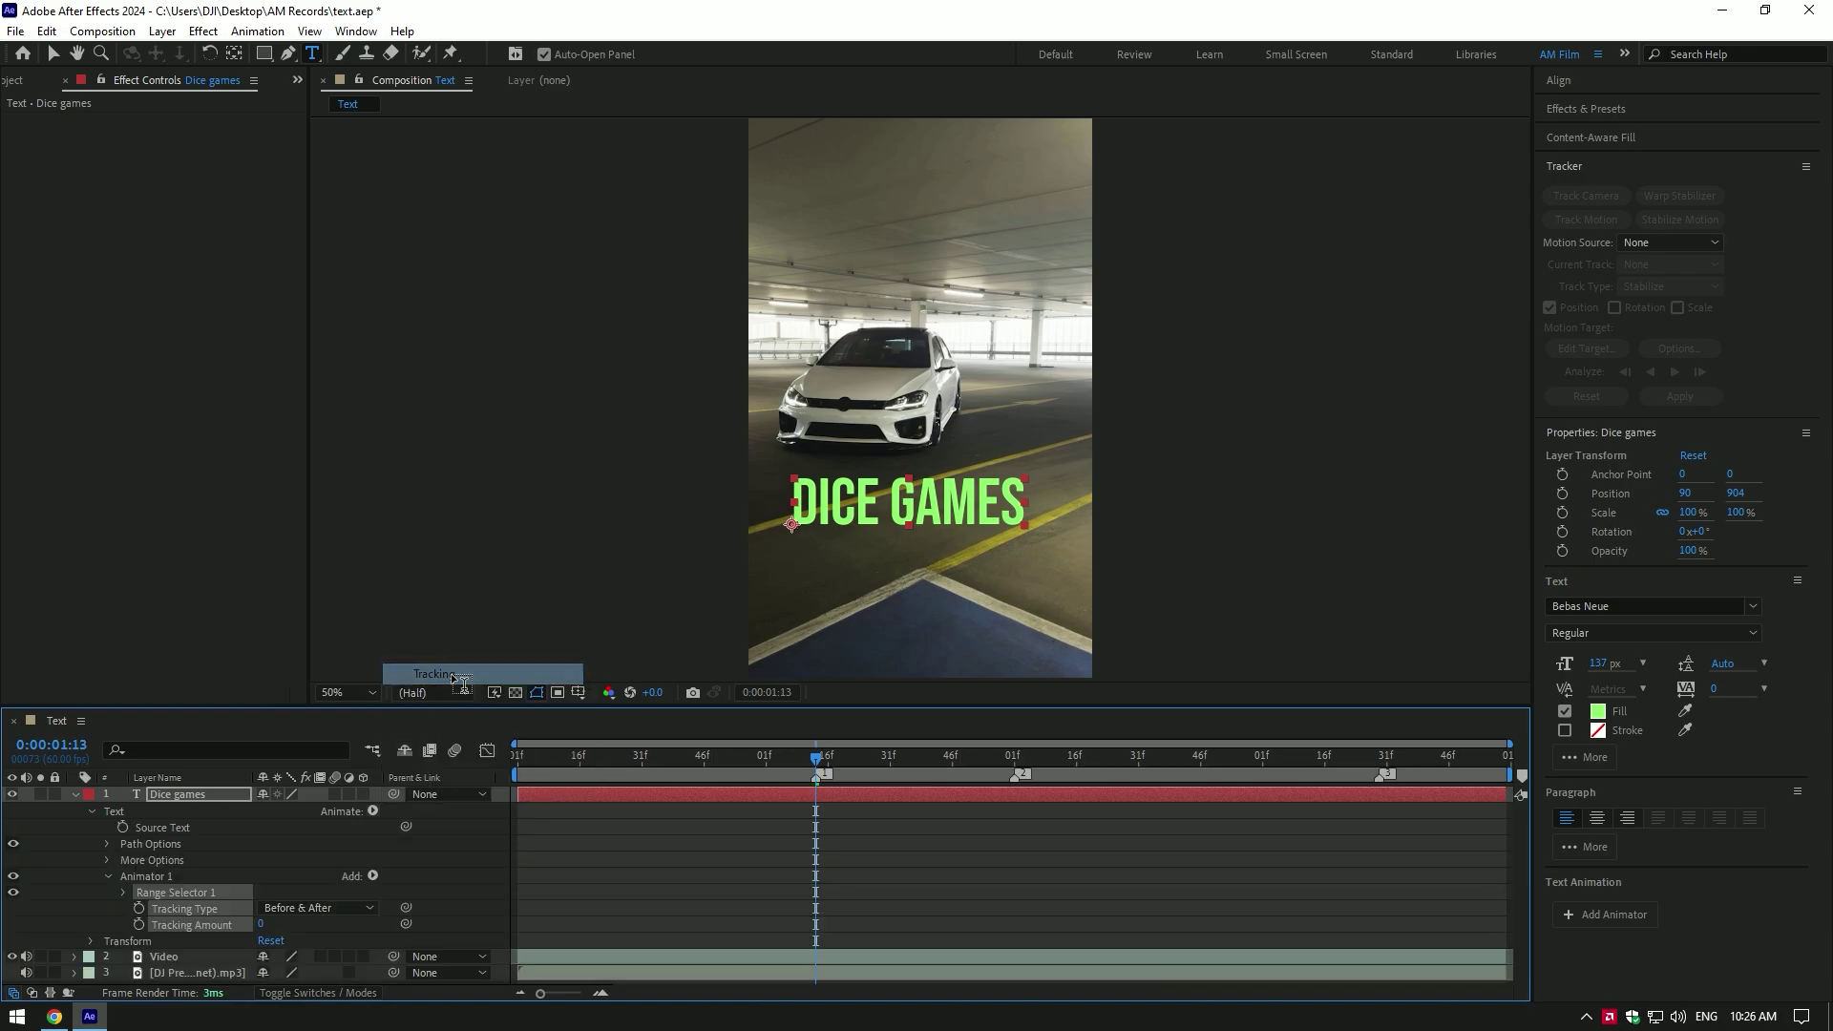
left_click(376, 875)
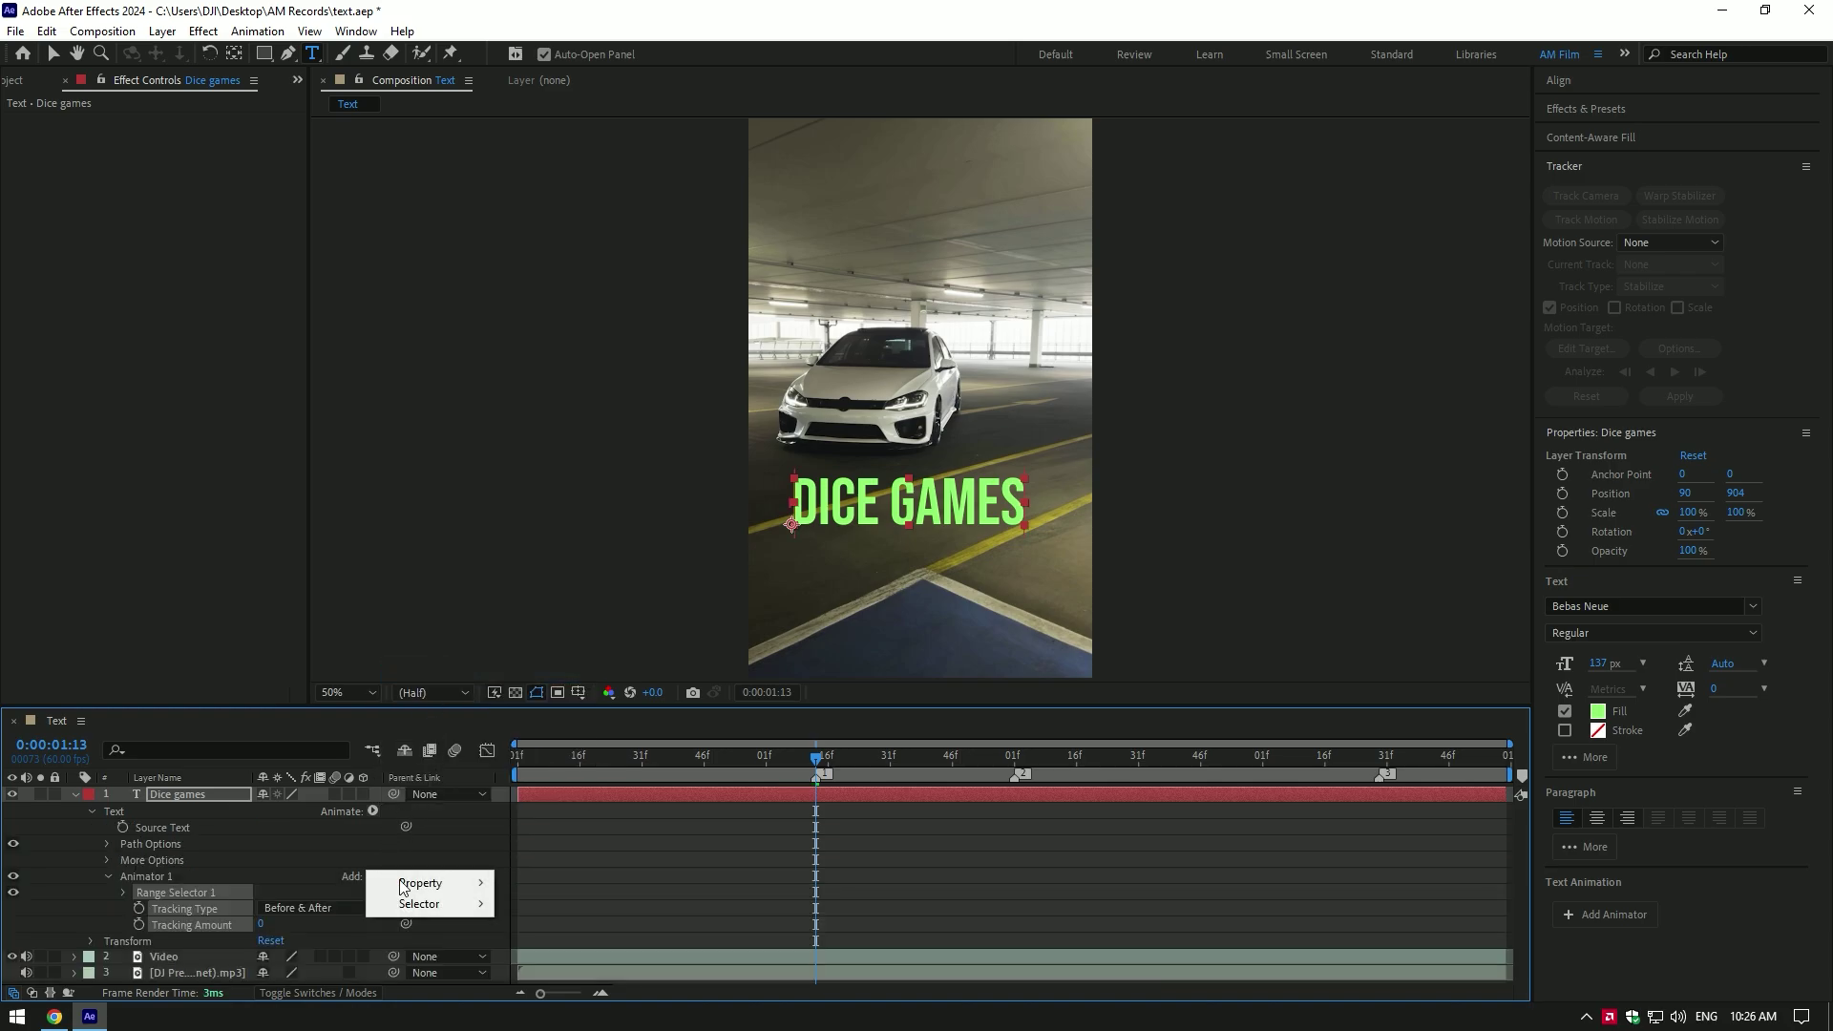
mouse_move(422, 882)
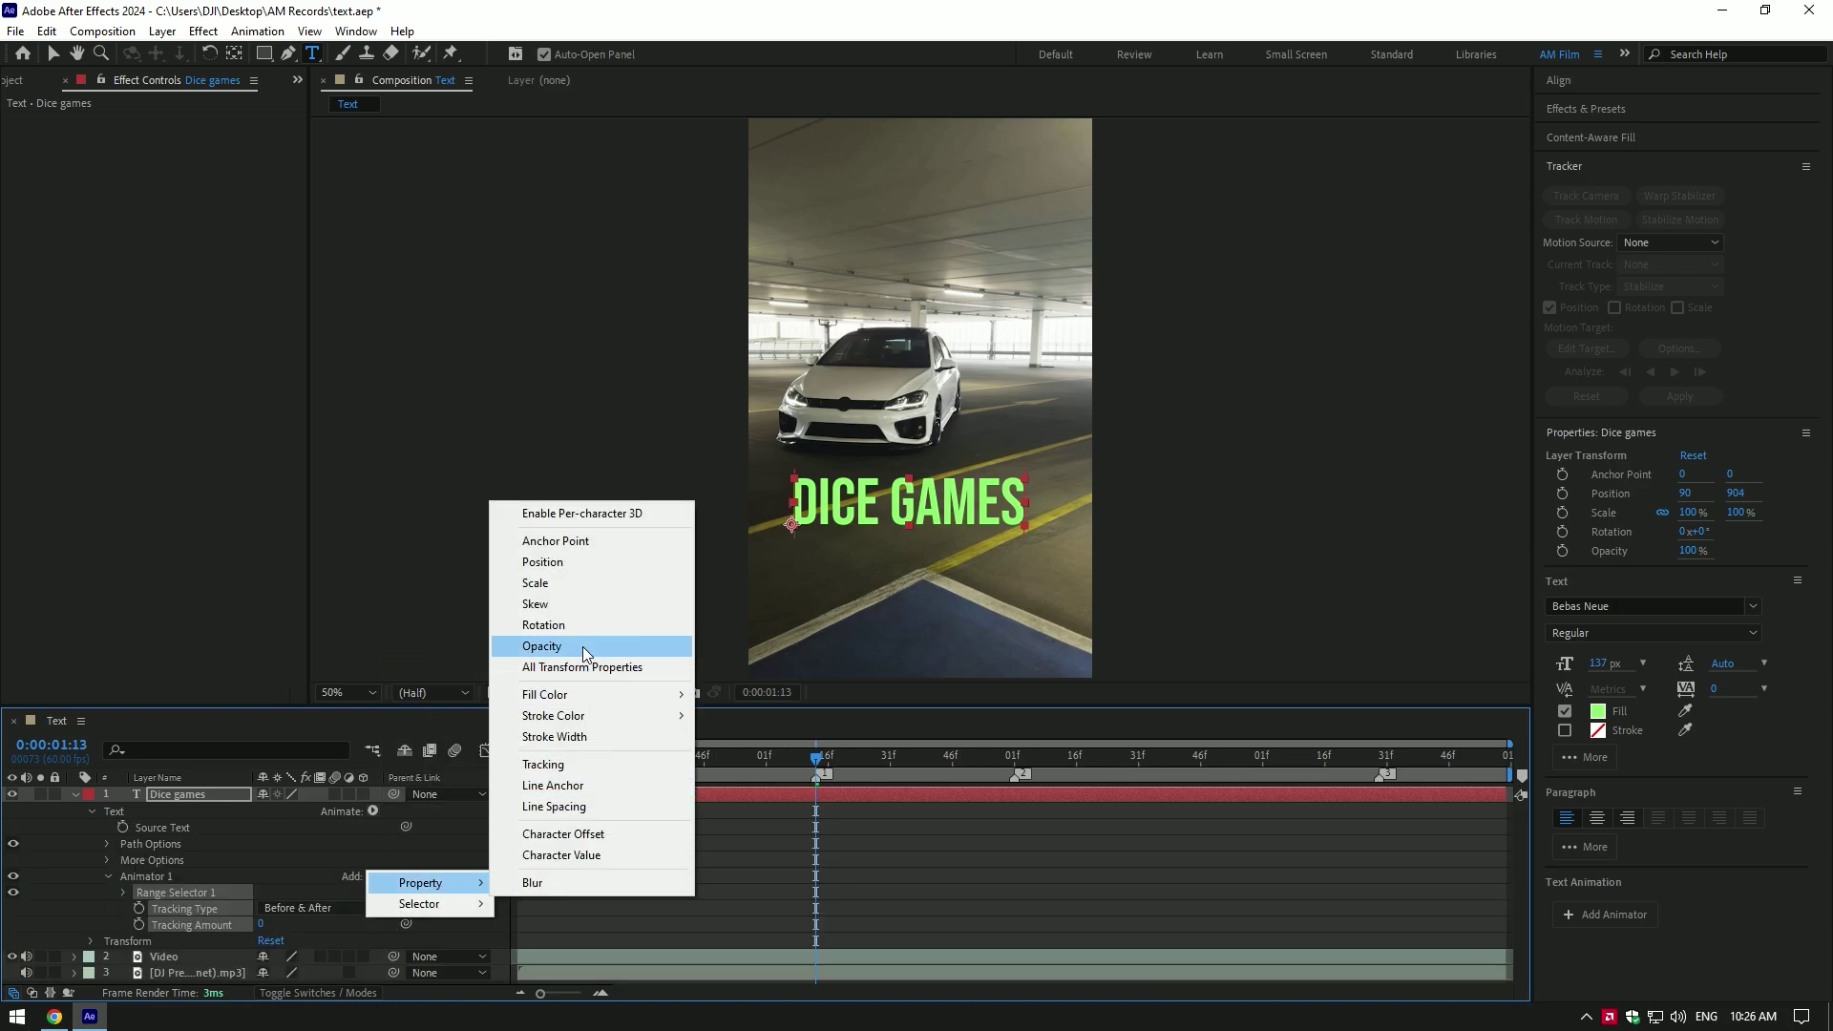
left_click(588, 648)
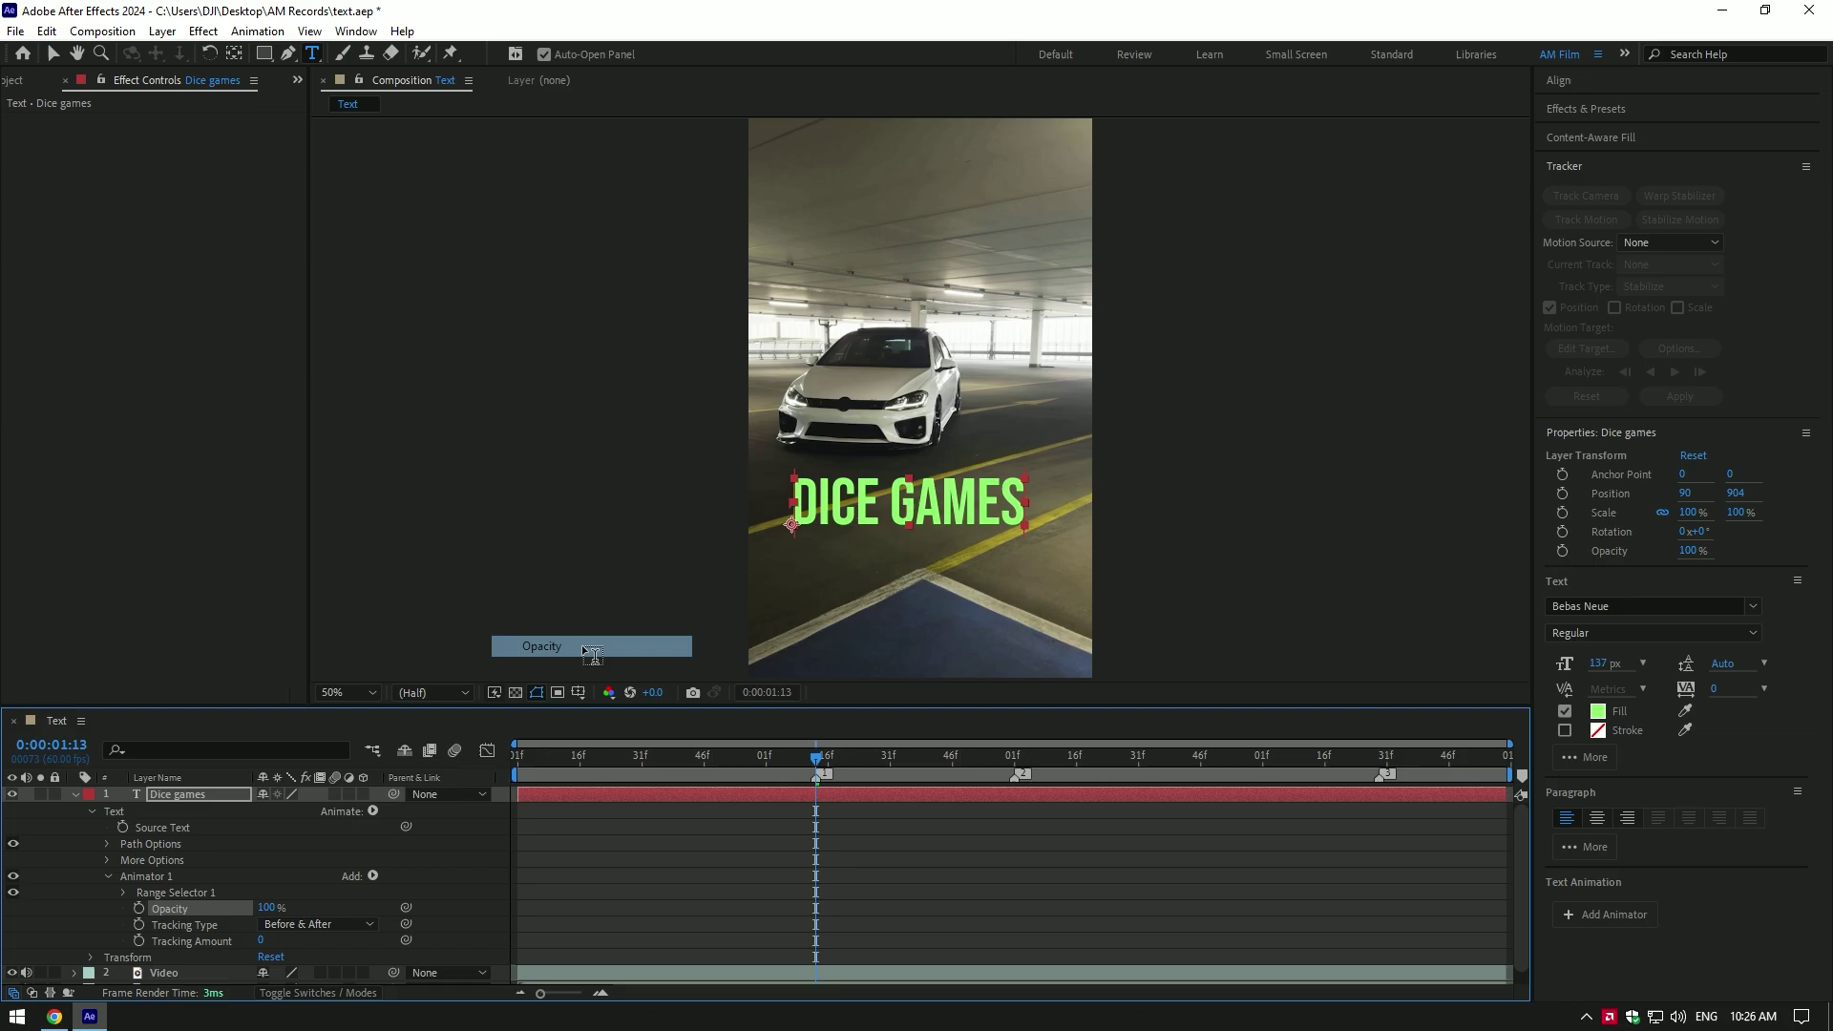
left_click(264, 941)
type("-100")
key("Return")
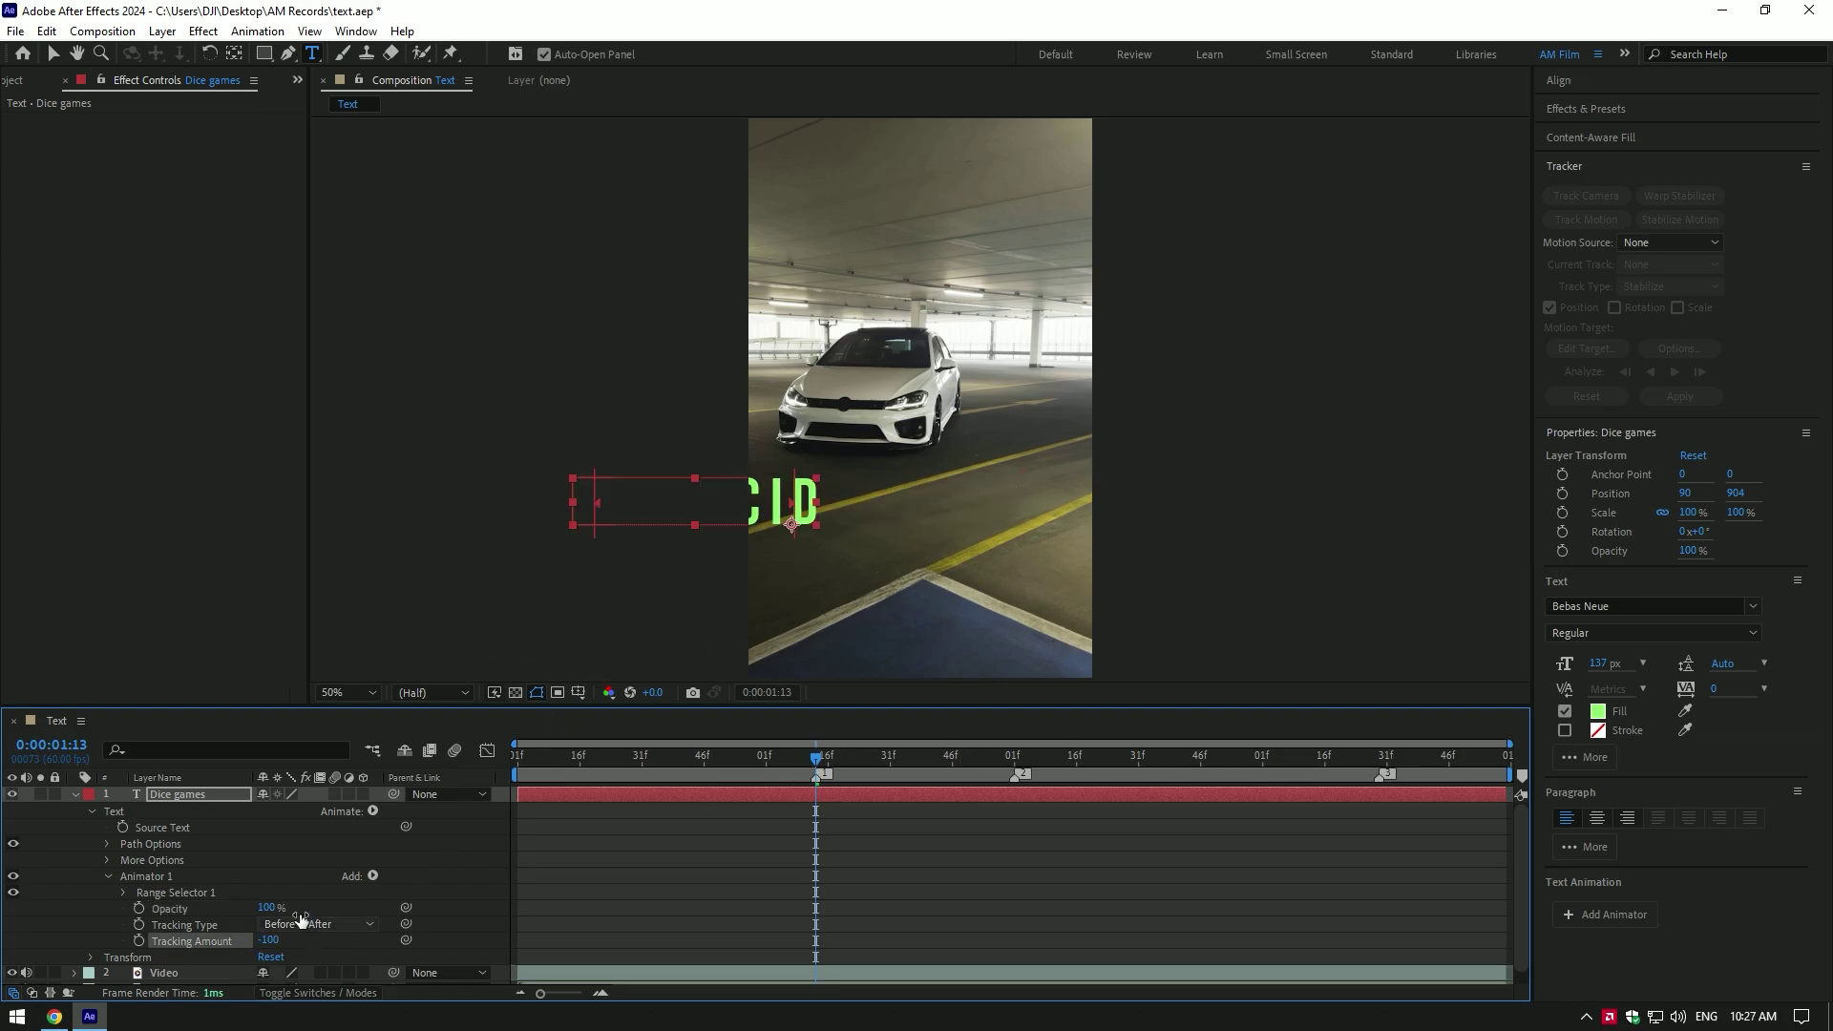
left_click(268, 909)
type("0")
key("Return")
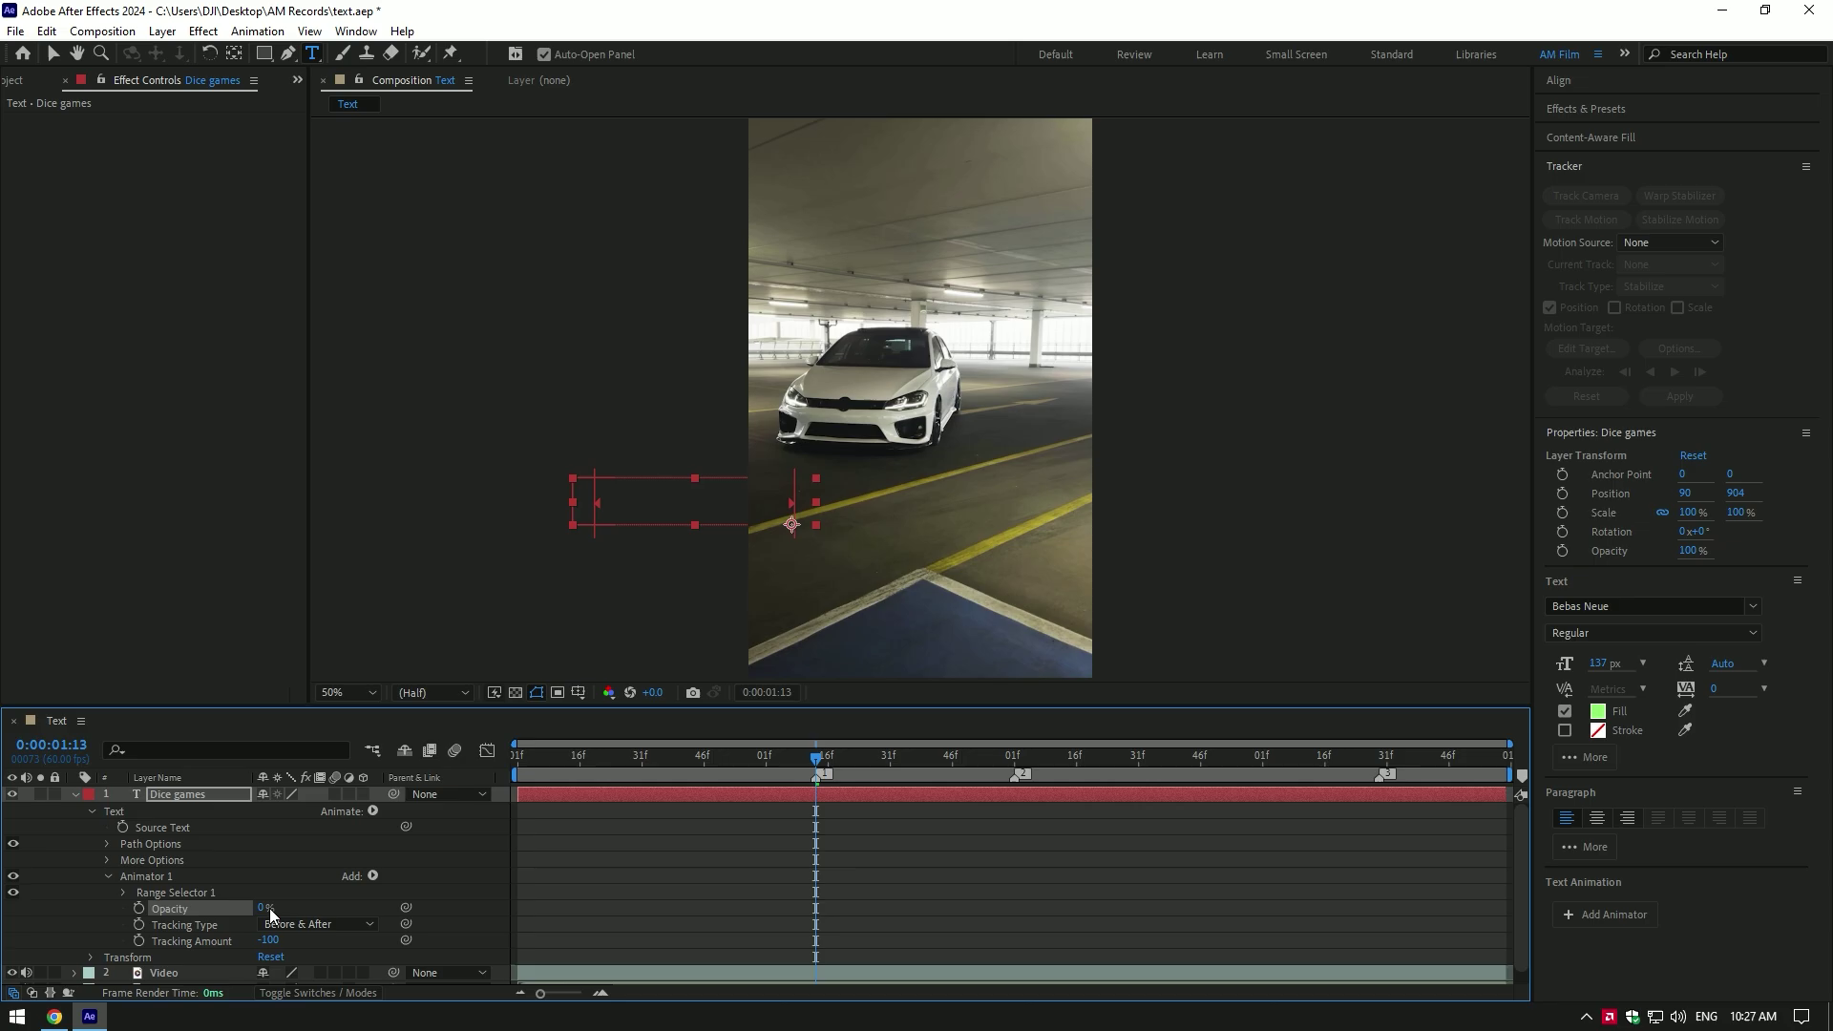
Keyframe Range Selector Start from 0% to 100%, then preview the reveal.
left_click(123, 894)
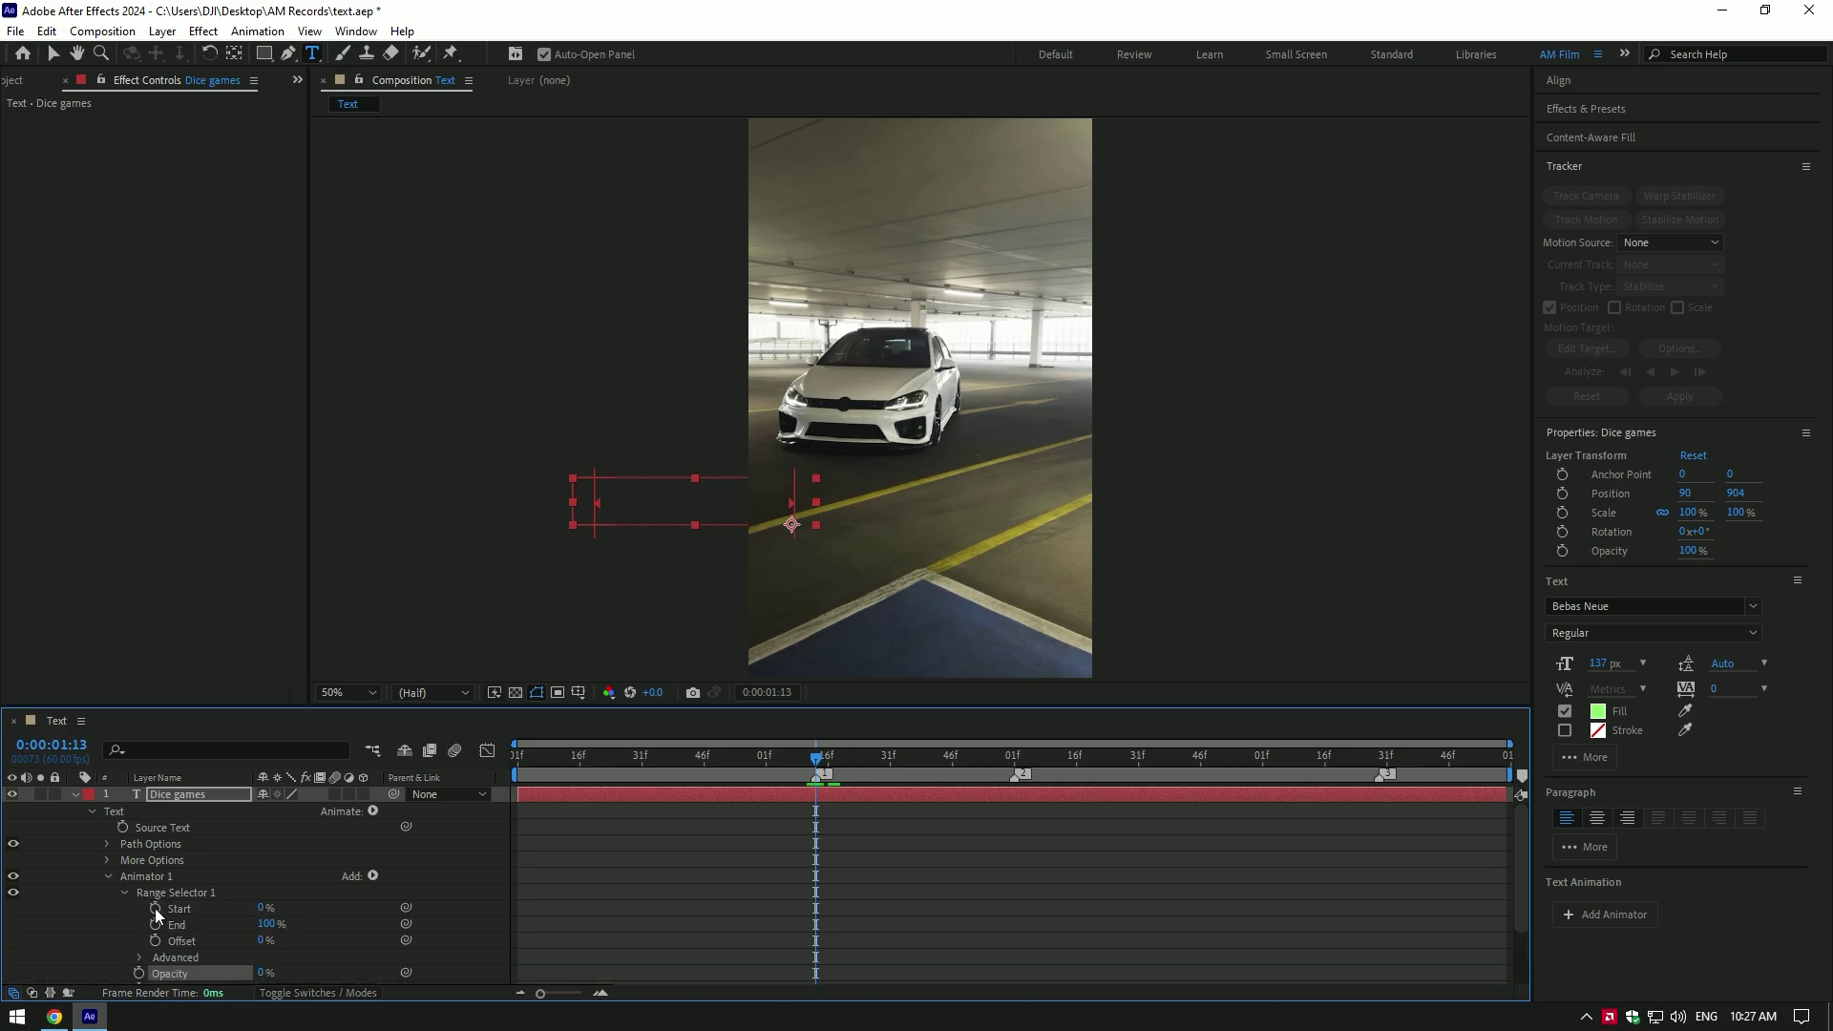
left_click(154, 908)
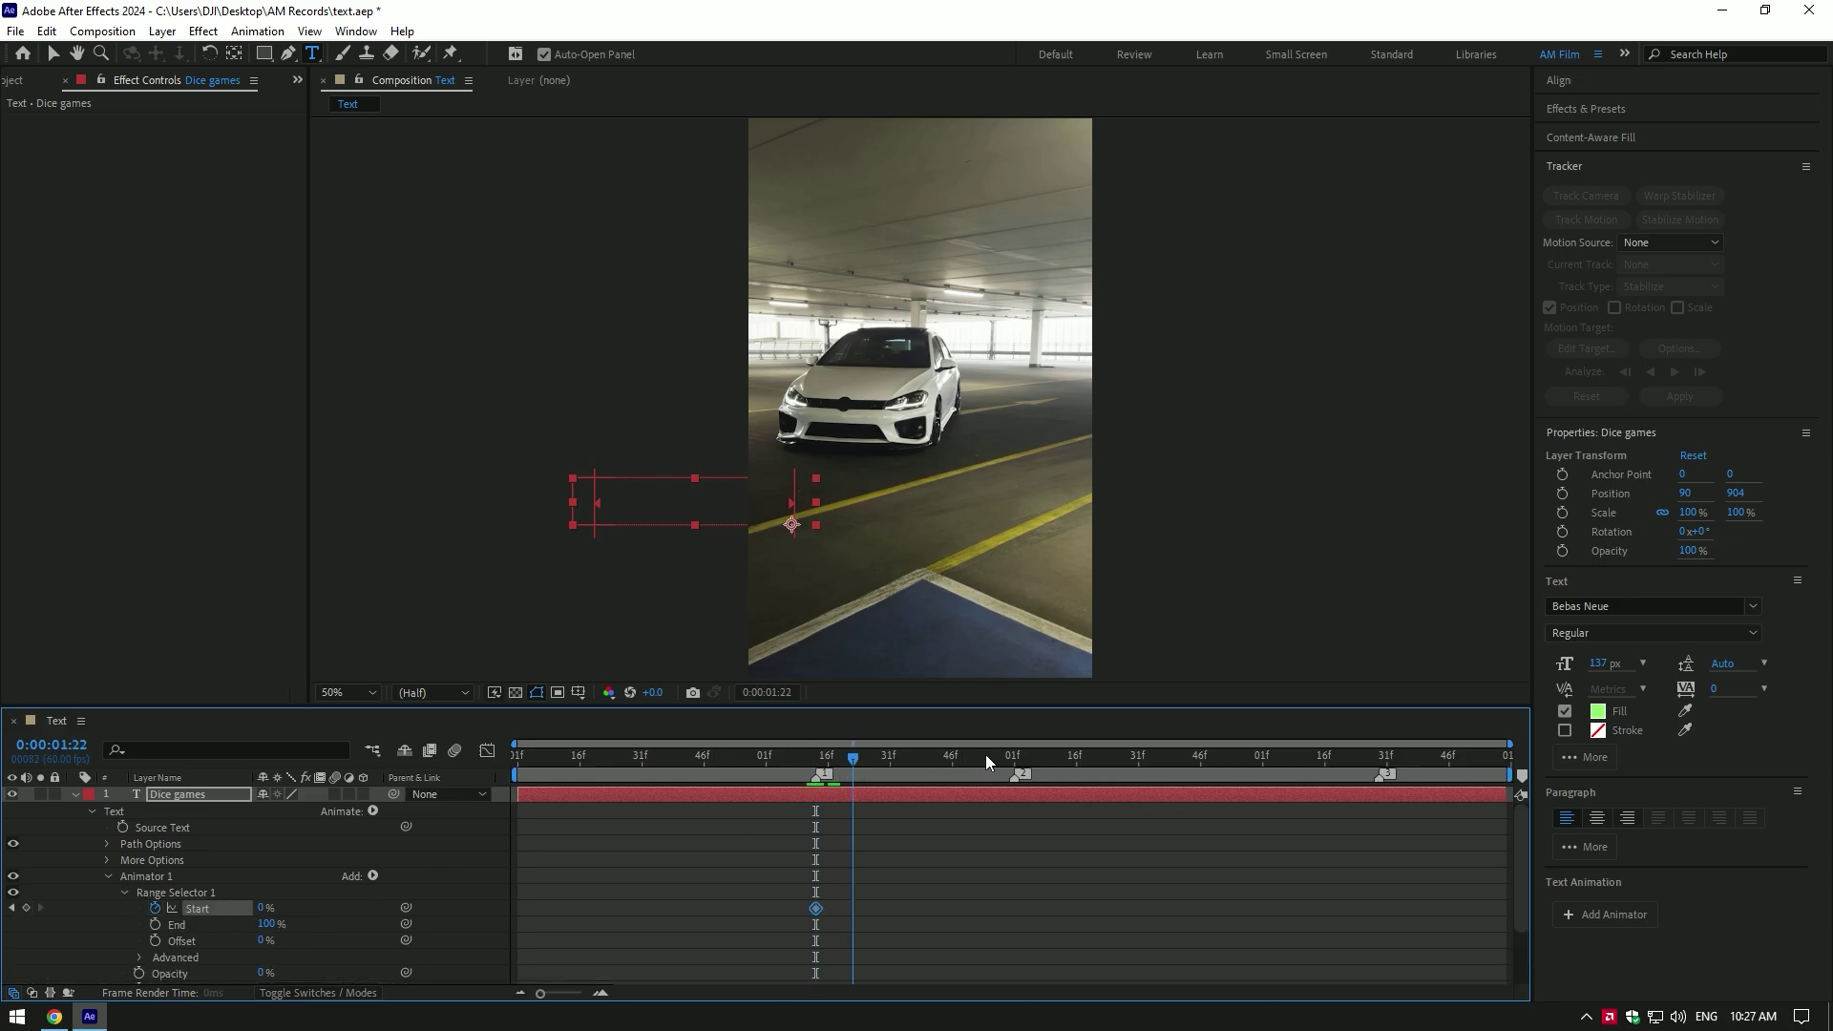
left_click(1016, 756)
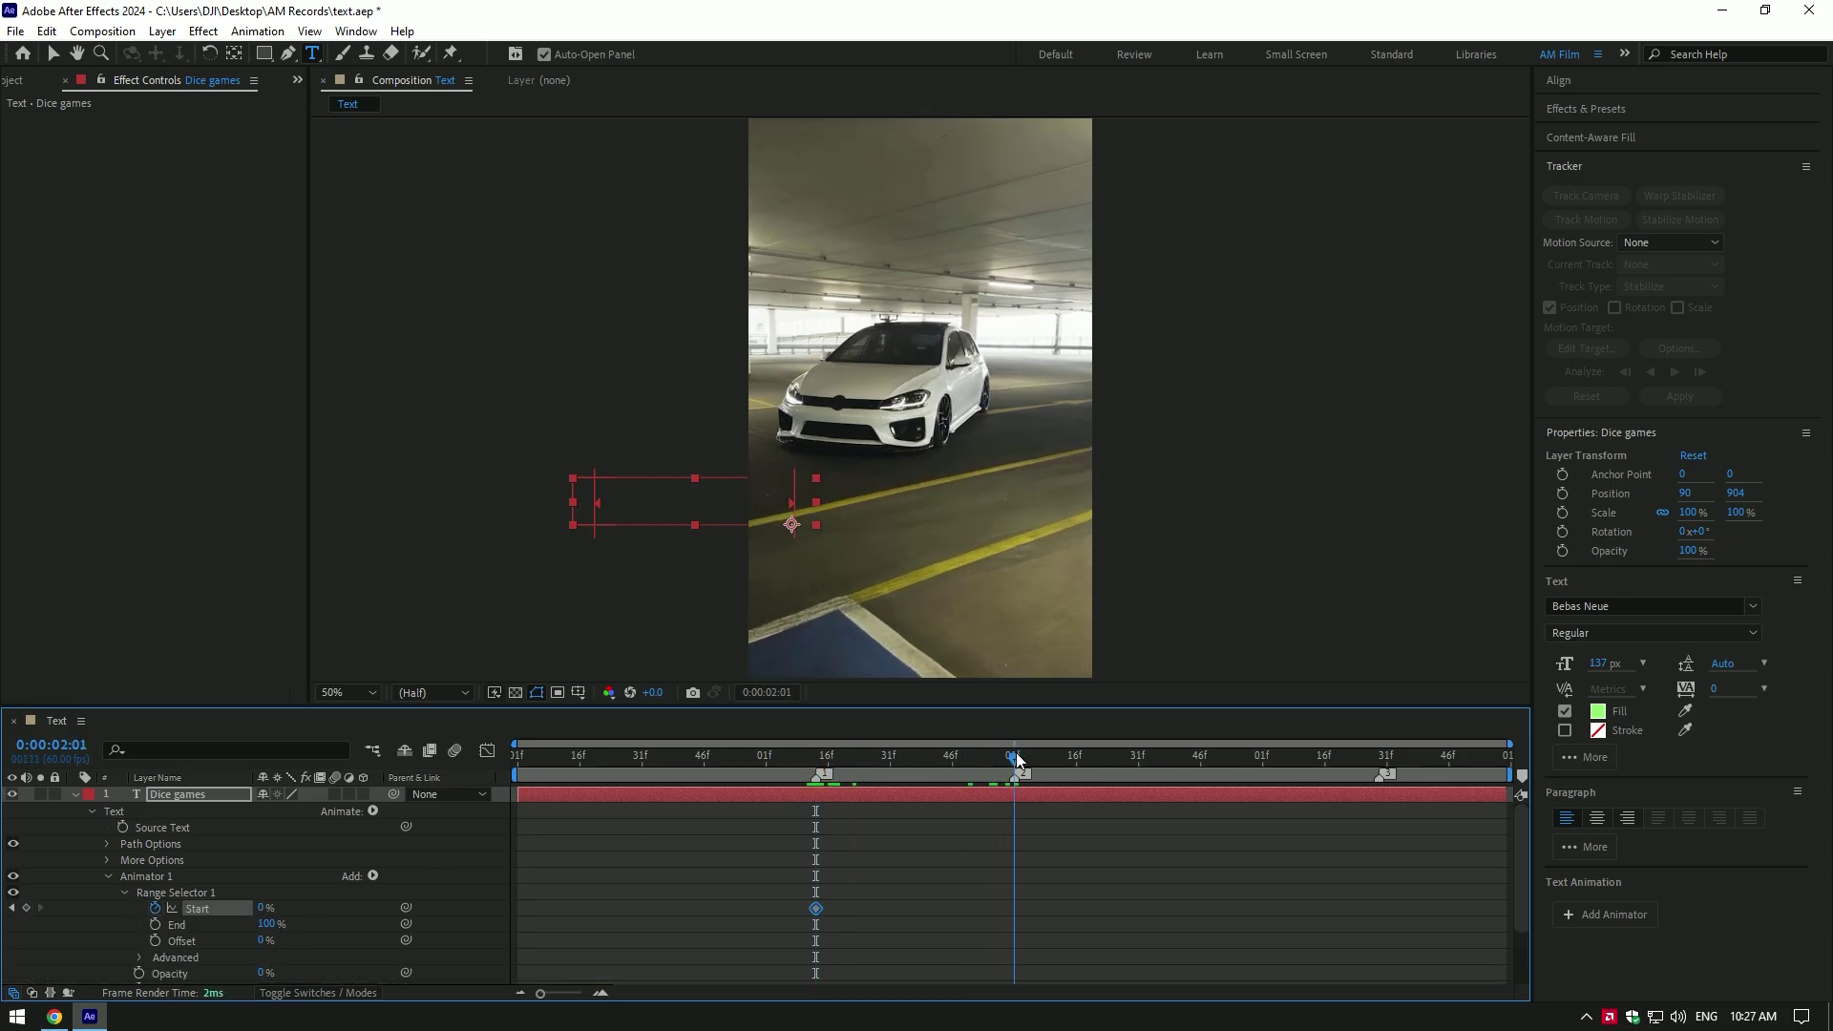
key("v")
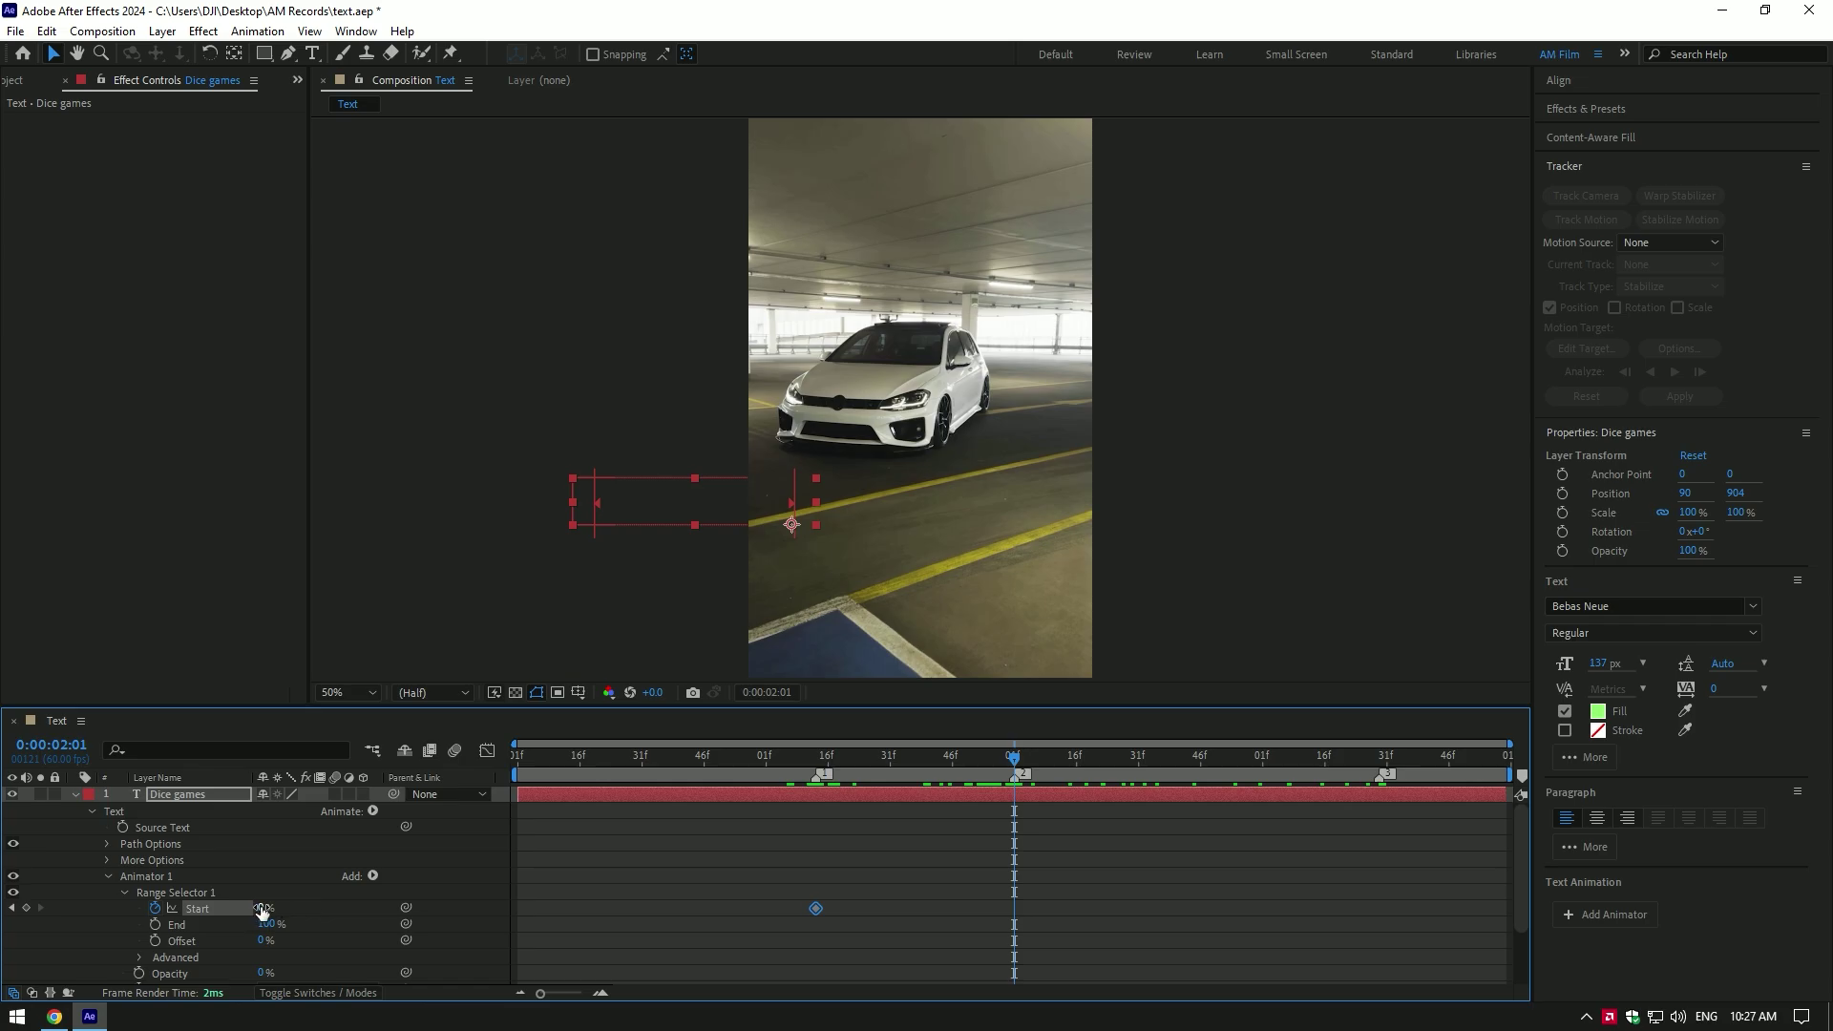
left_click_drag(262, 911, 482, 906)
left_click_drag(988, 758, 806, 772)
key("space")
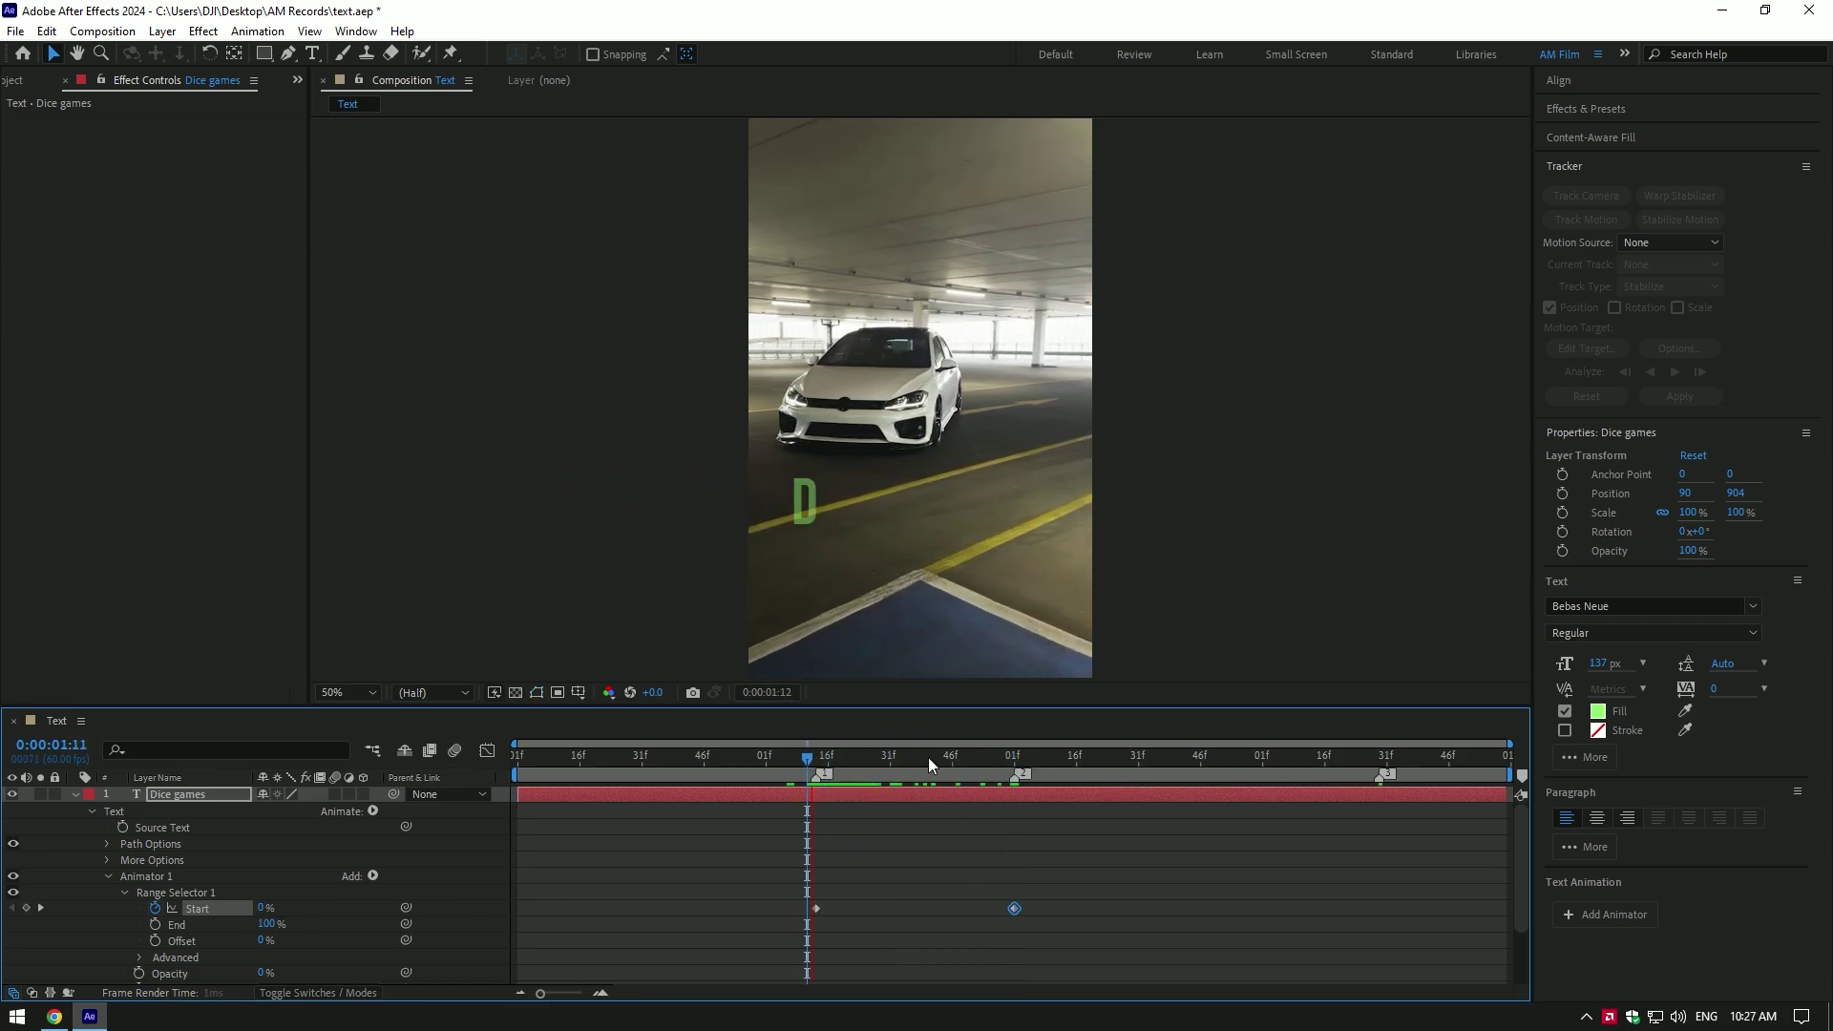
left_click_drag(1068, 771, 1014, 800)
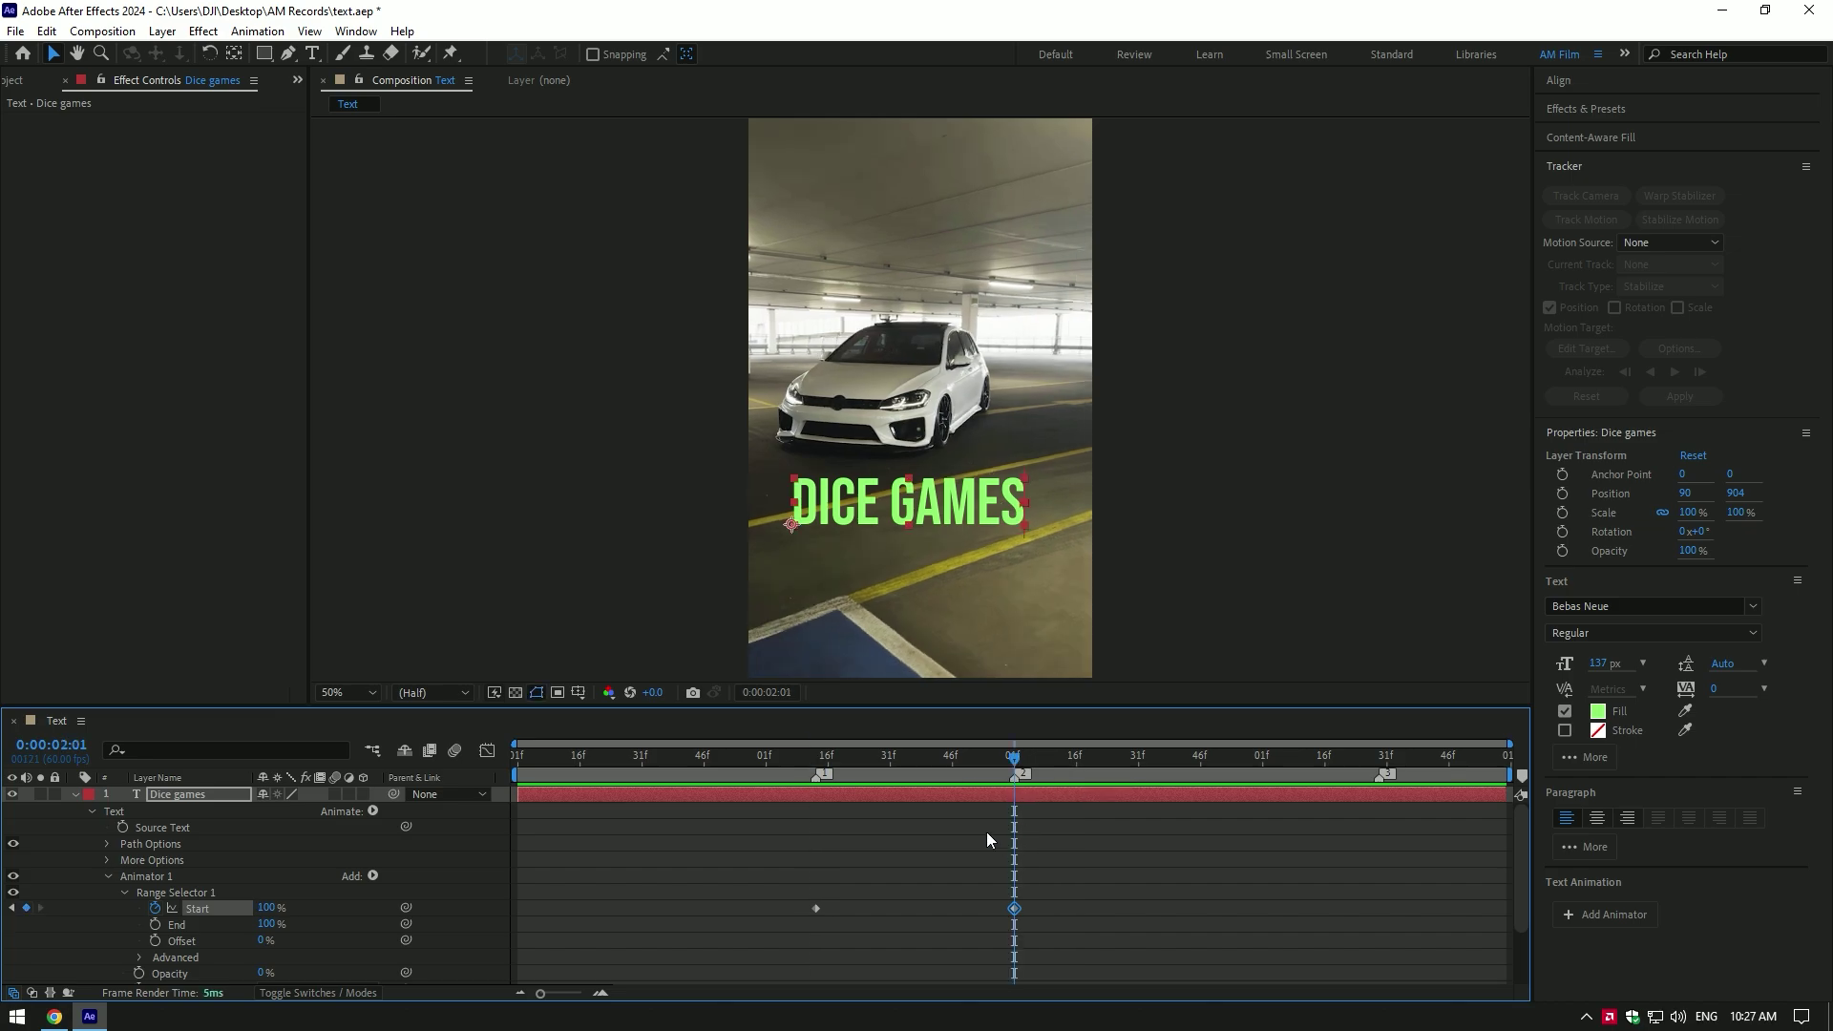
Duplicate the Dice games layer and copy 'and dominoes' from the lyrics page.
left_click(74, 795)
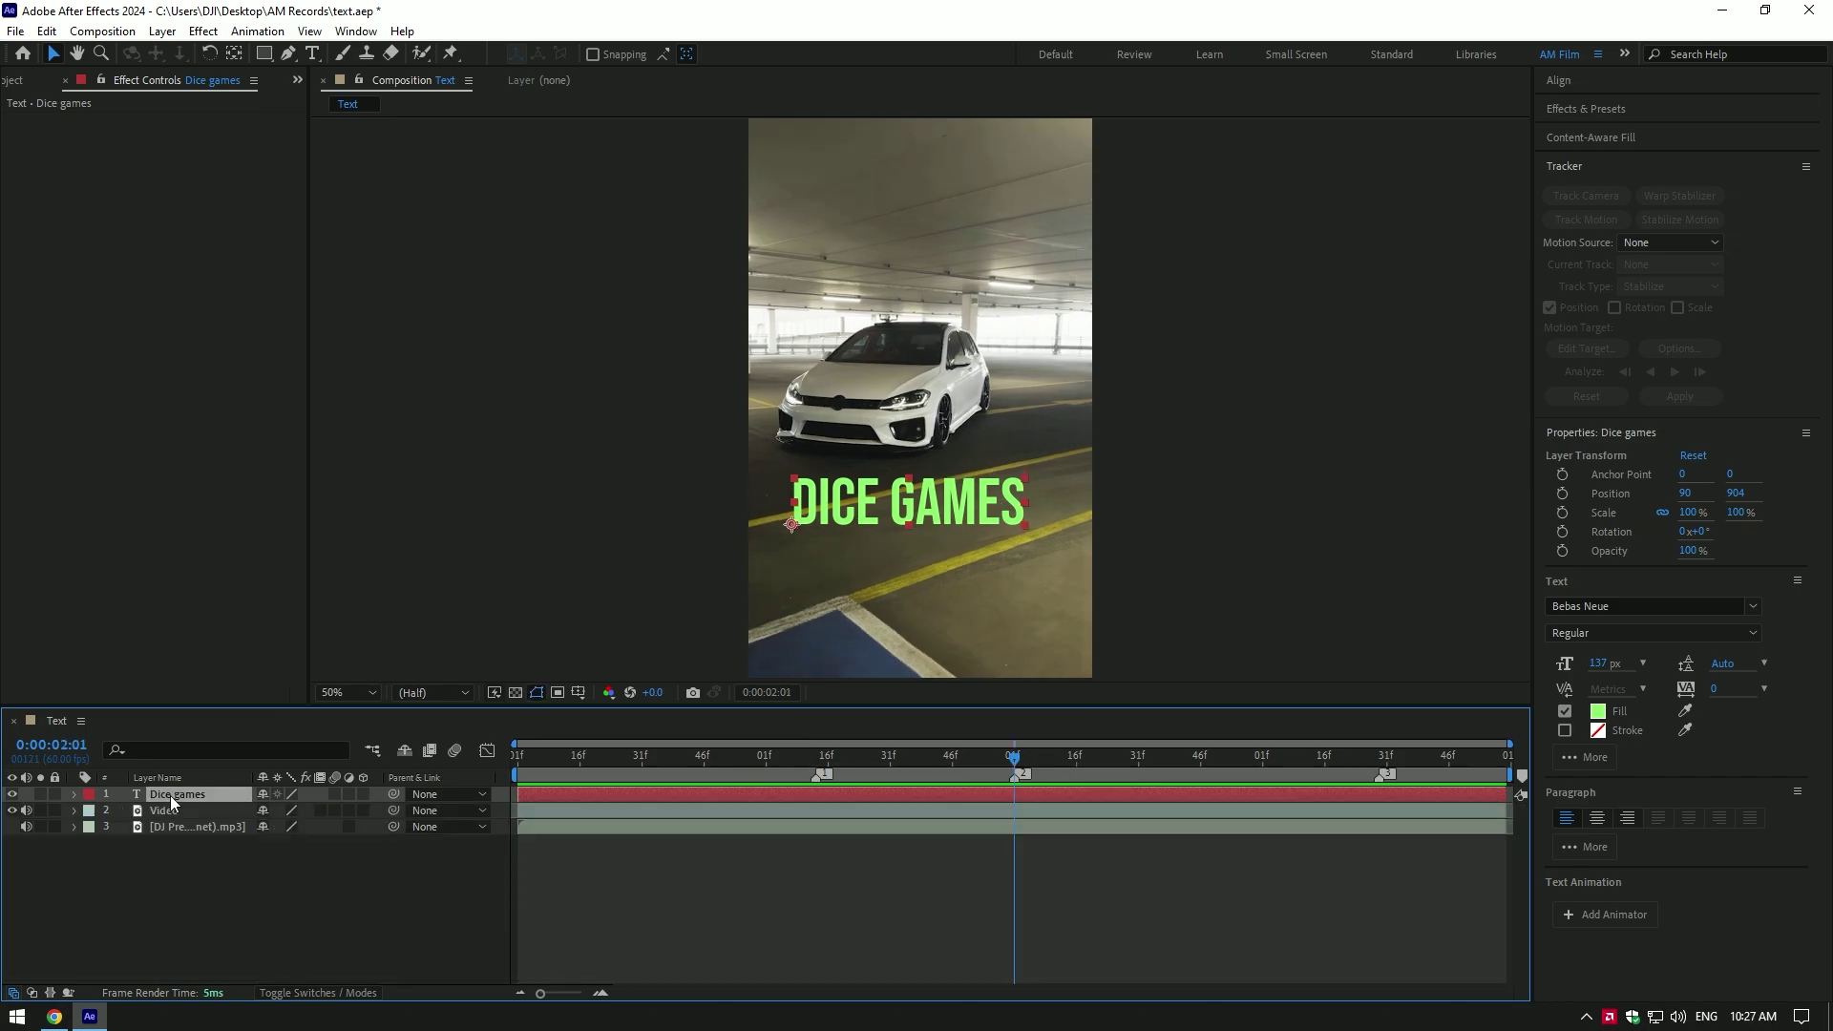
key("ctrl+d")
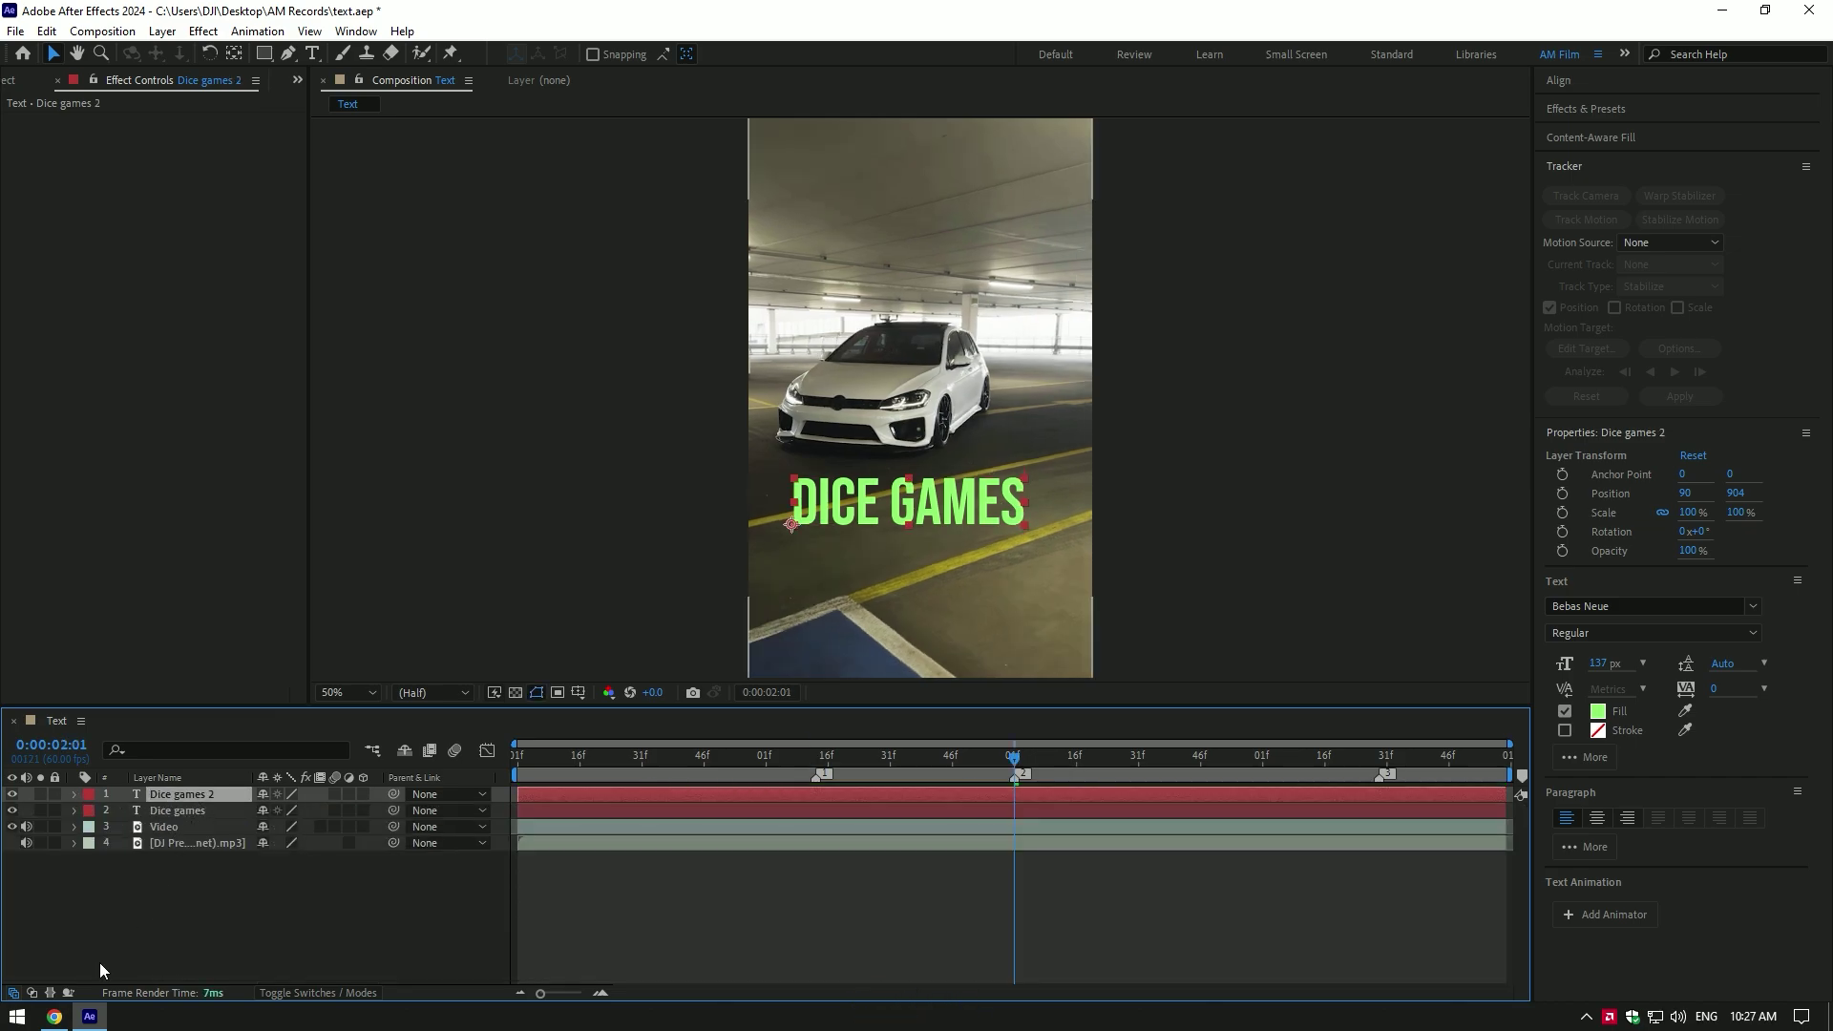
left_click(54, 1017)
left_click_drag(295, 524, 379, 524)
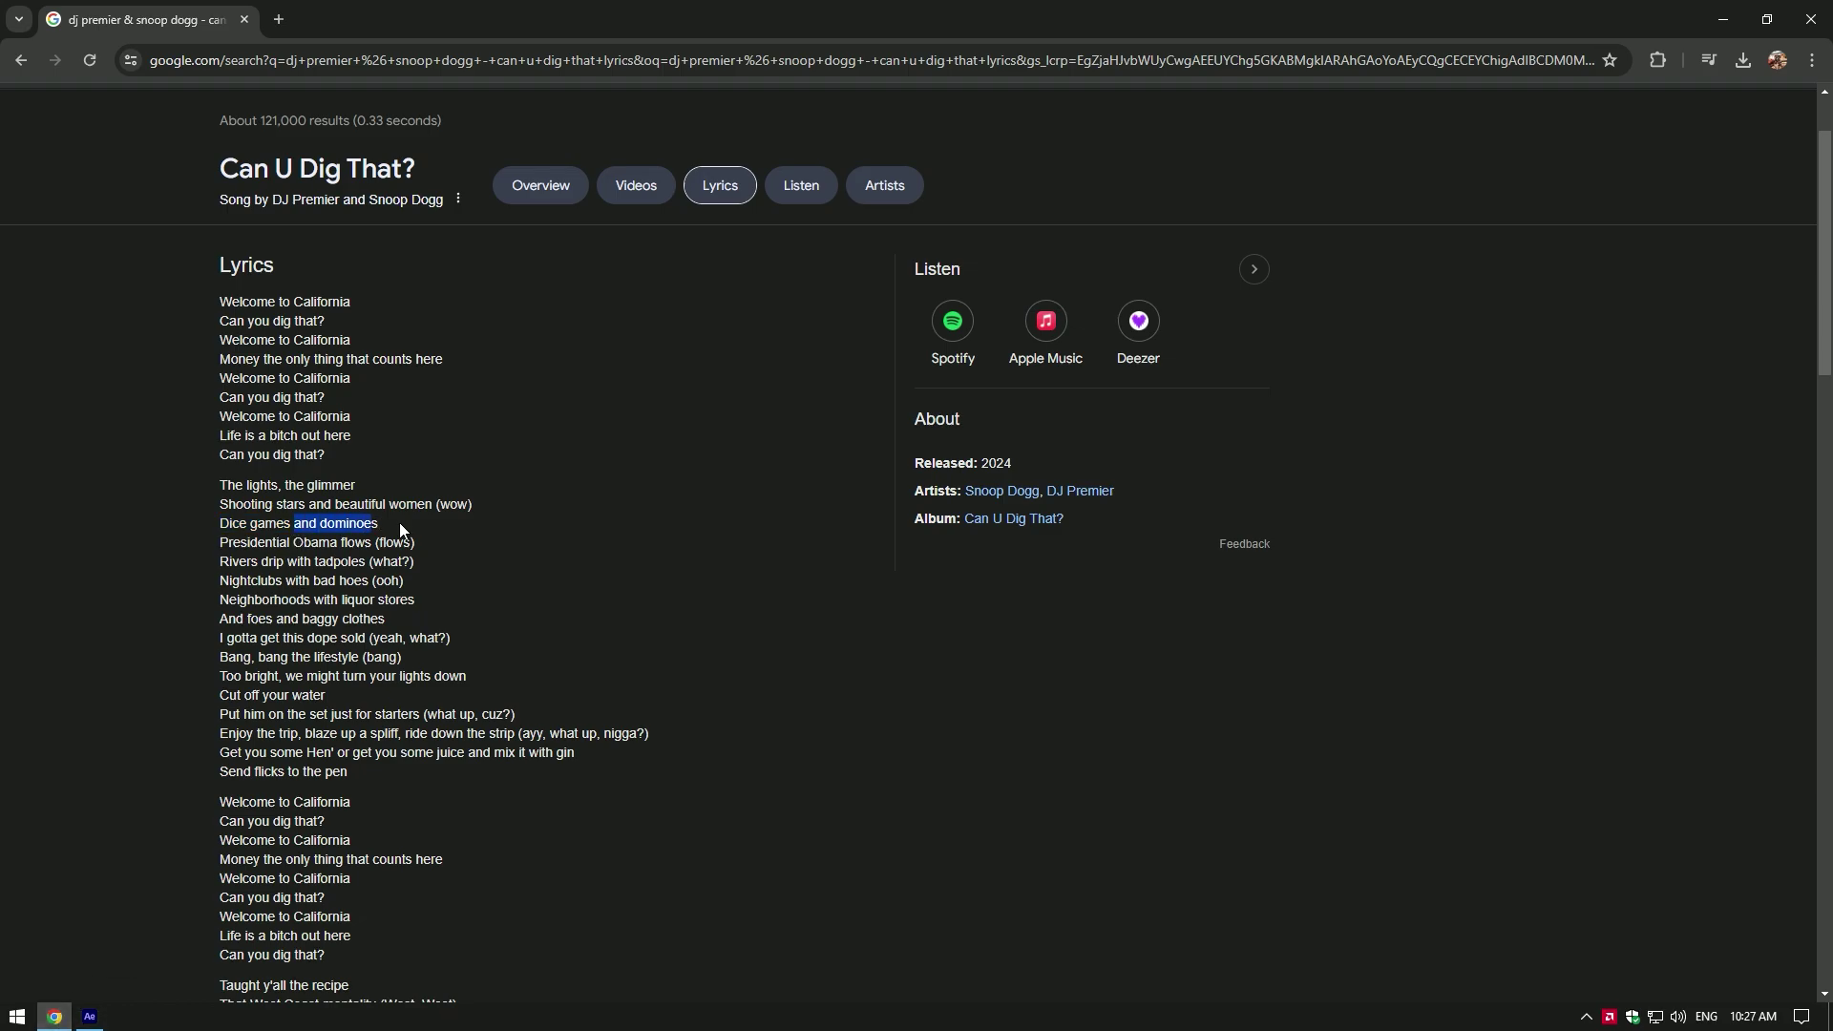
left_click(89, 1017)
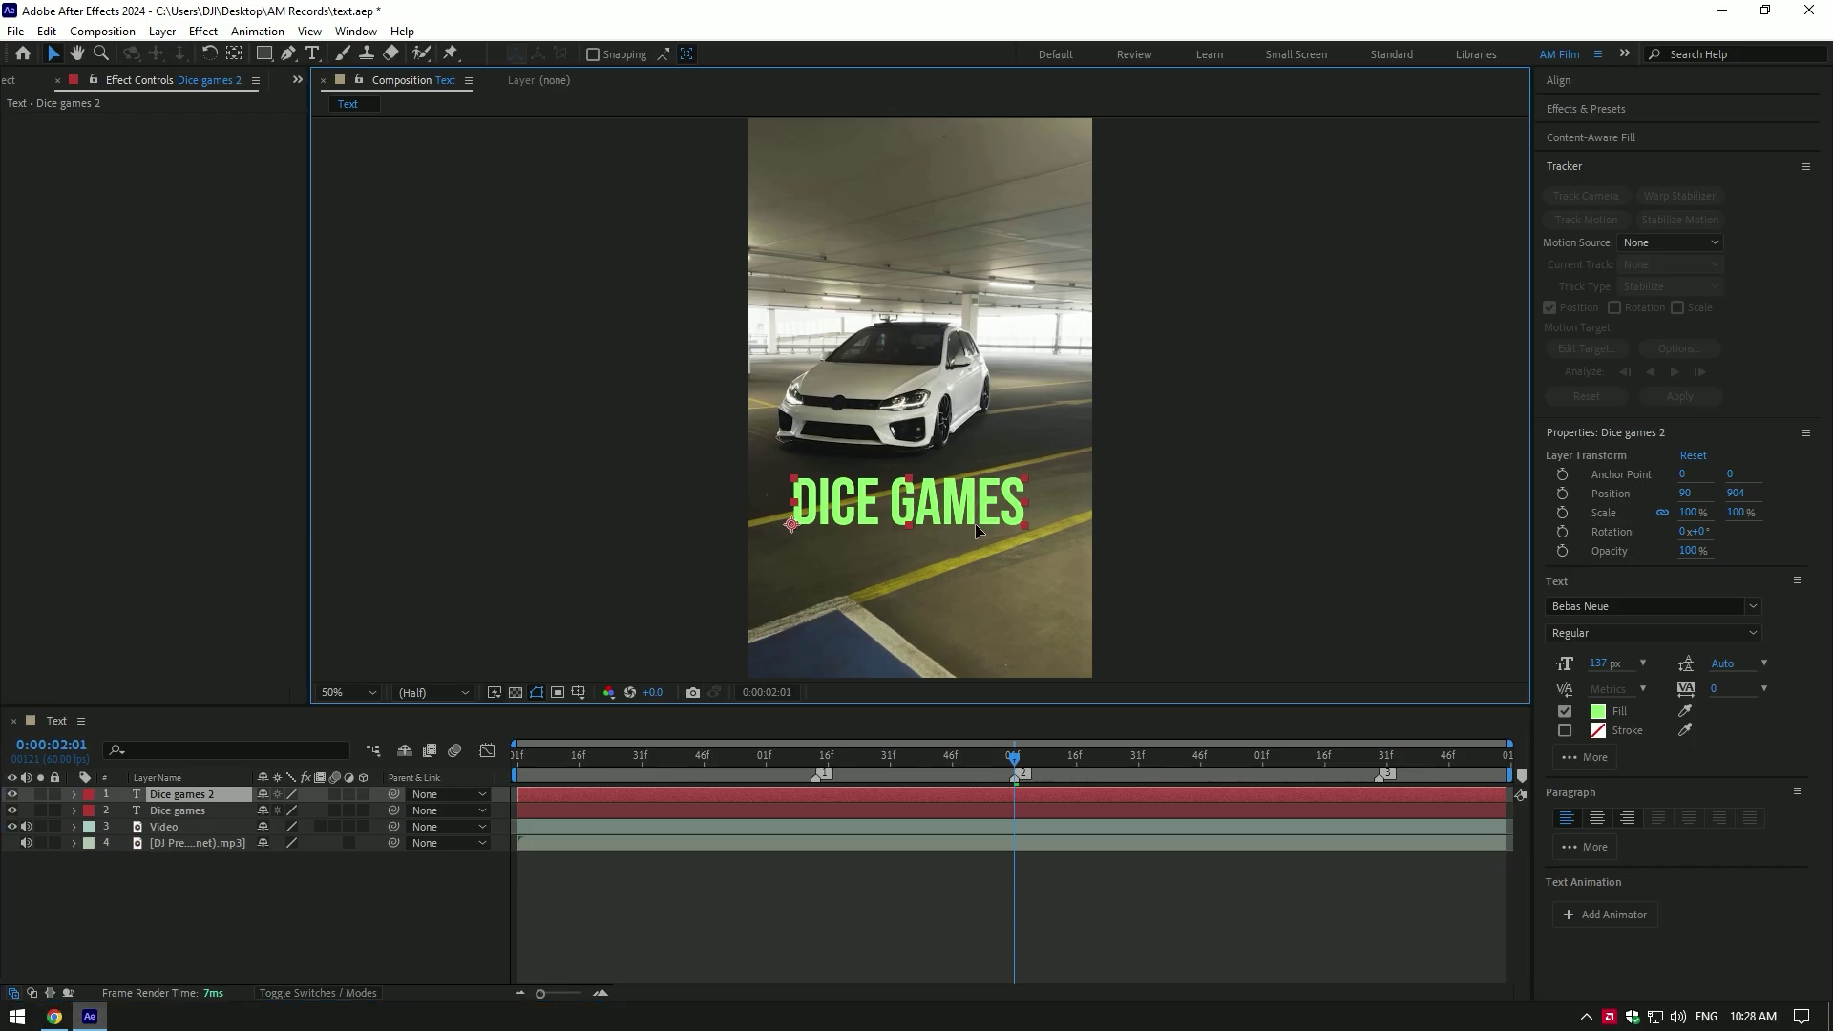
Replace the duplicate's text with AND DOMINOES at 102 px, placed below DICE GAMES.
left_click_drag(975, 523, 983, 600)
key("Return")
left_click(317, 63)
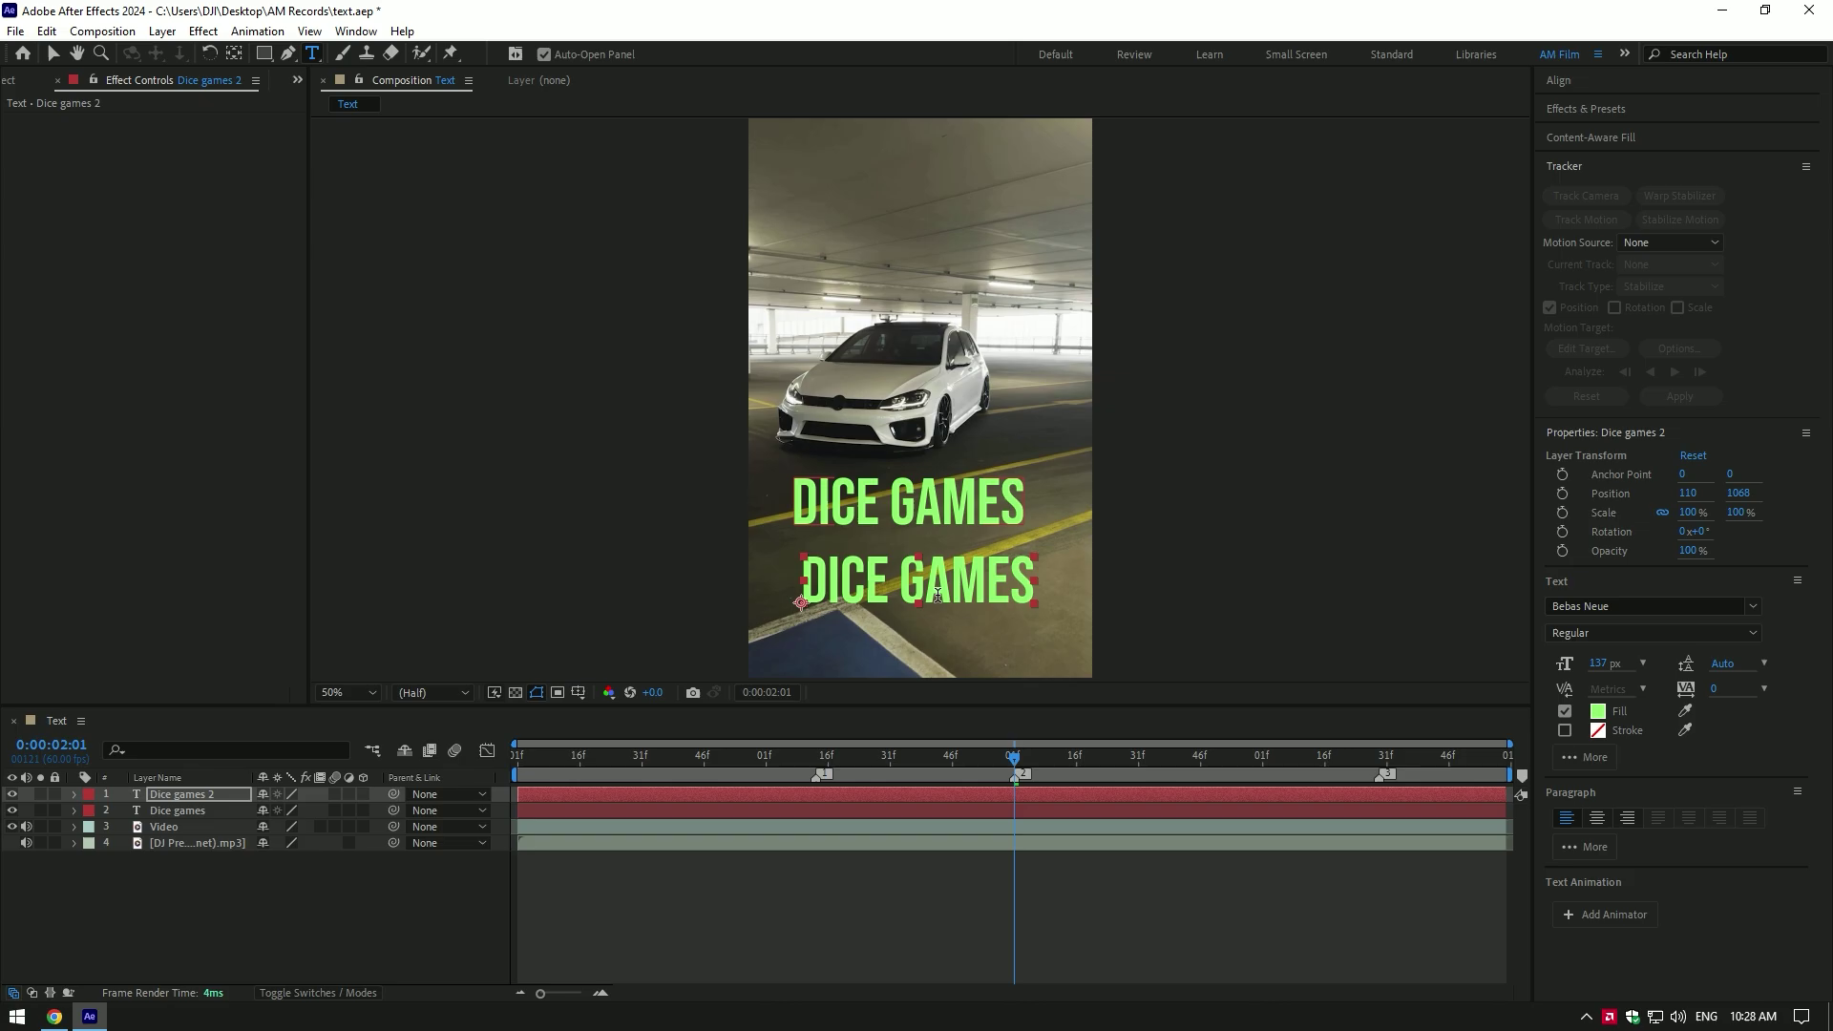
left_click_drag(799, 580, 1037, 580)
type("AND DOMINOES")
left_click_drag(1015, 763, 1081, 759)
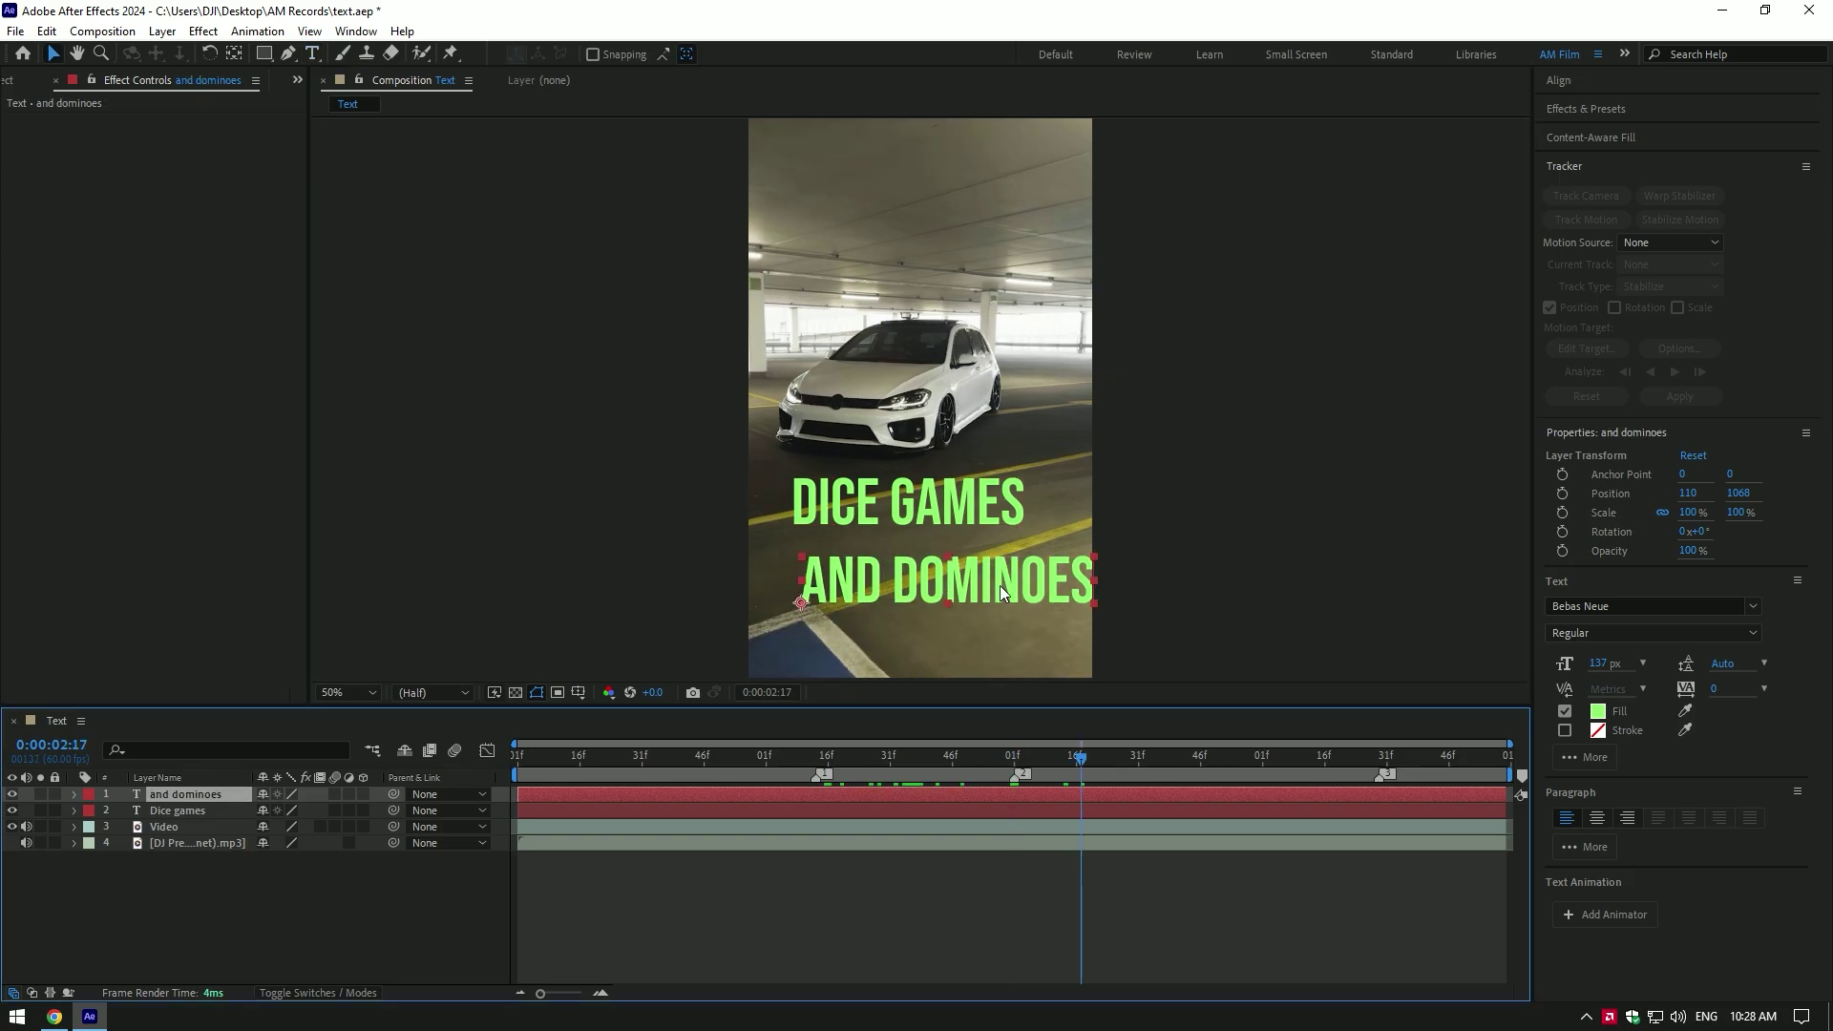
mouse_move(1602, 663)
left_mouse_down()
mouse_move(1561, 663)
mouse_move(1579, 664)
left_mouse_up()
mouse_move(1082, 759)
left_mouse_down()
mouse_move(841, 769)
mouse_move(1014, 760)
left_mouse_up()
Shift the AND DOMINOES Range Selector Start keyframes later and preview.
key("u")
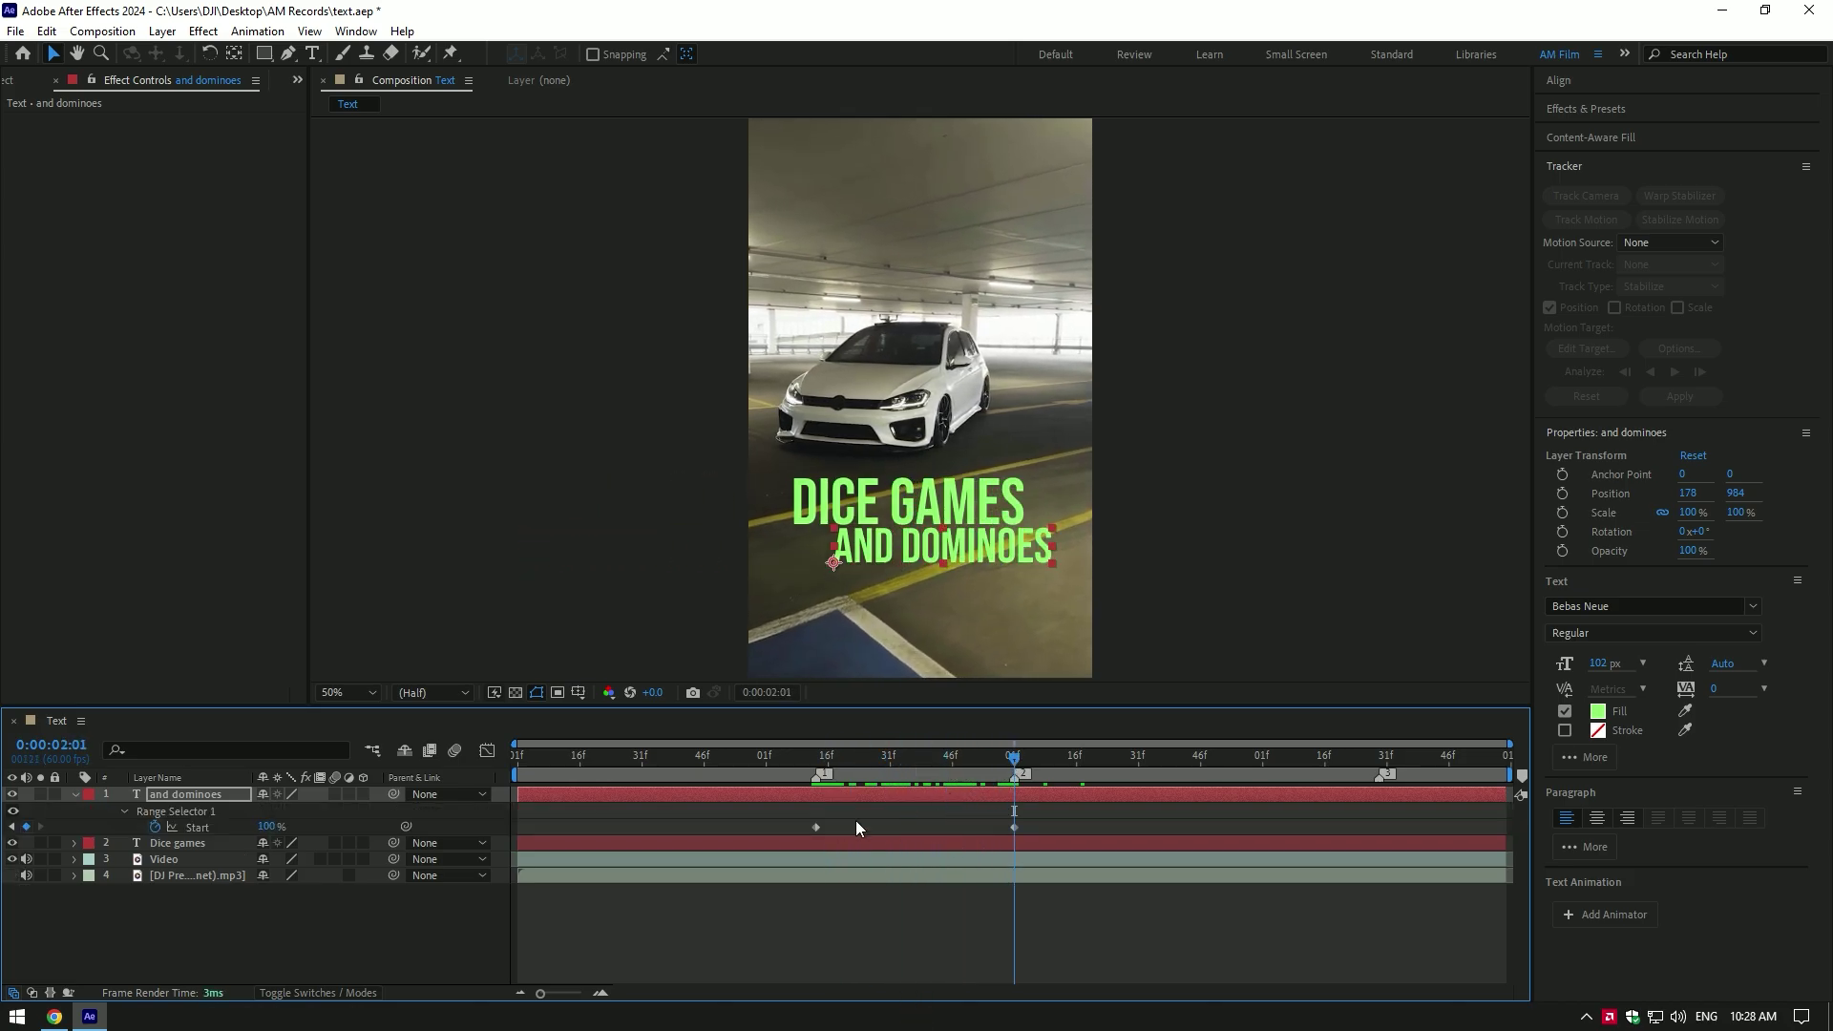
mouse_move(1017, 828)
left_mouse_down()
mouse_move(798, 822)
mouse_move(1015, 832)
left_mouse_up()
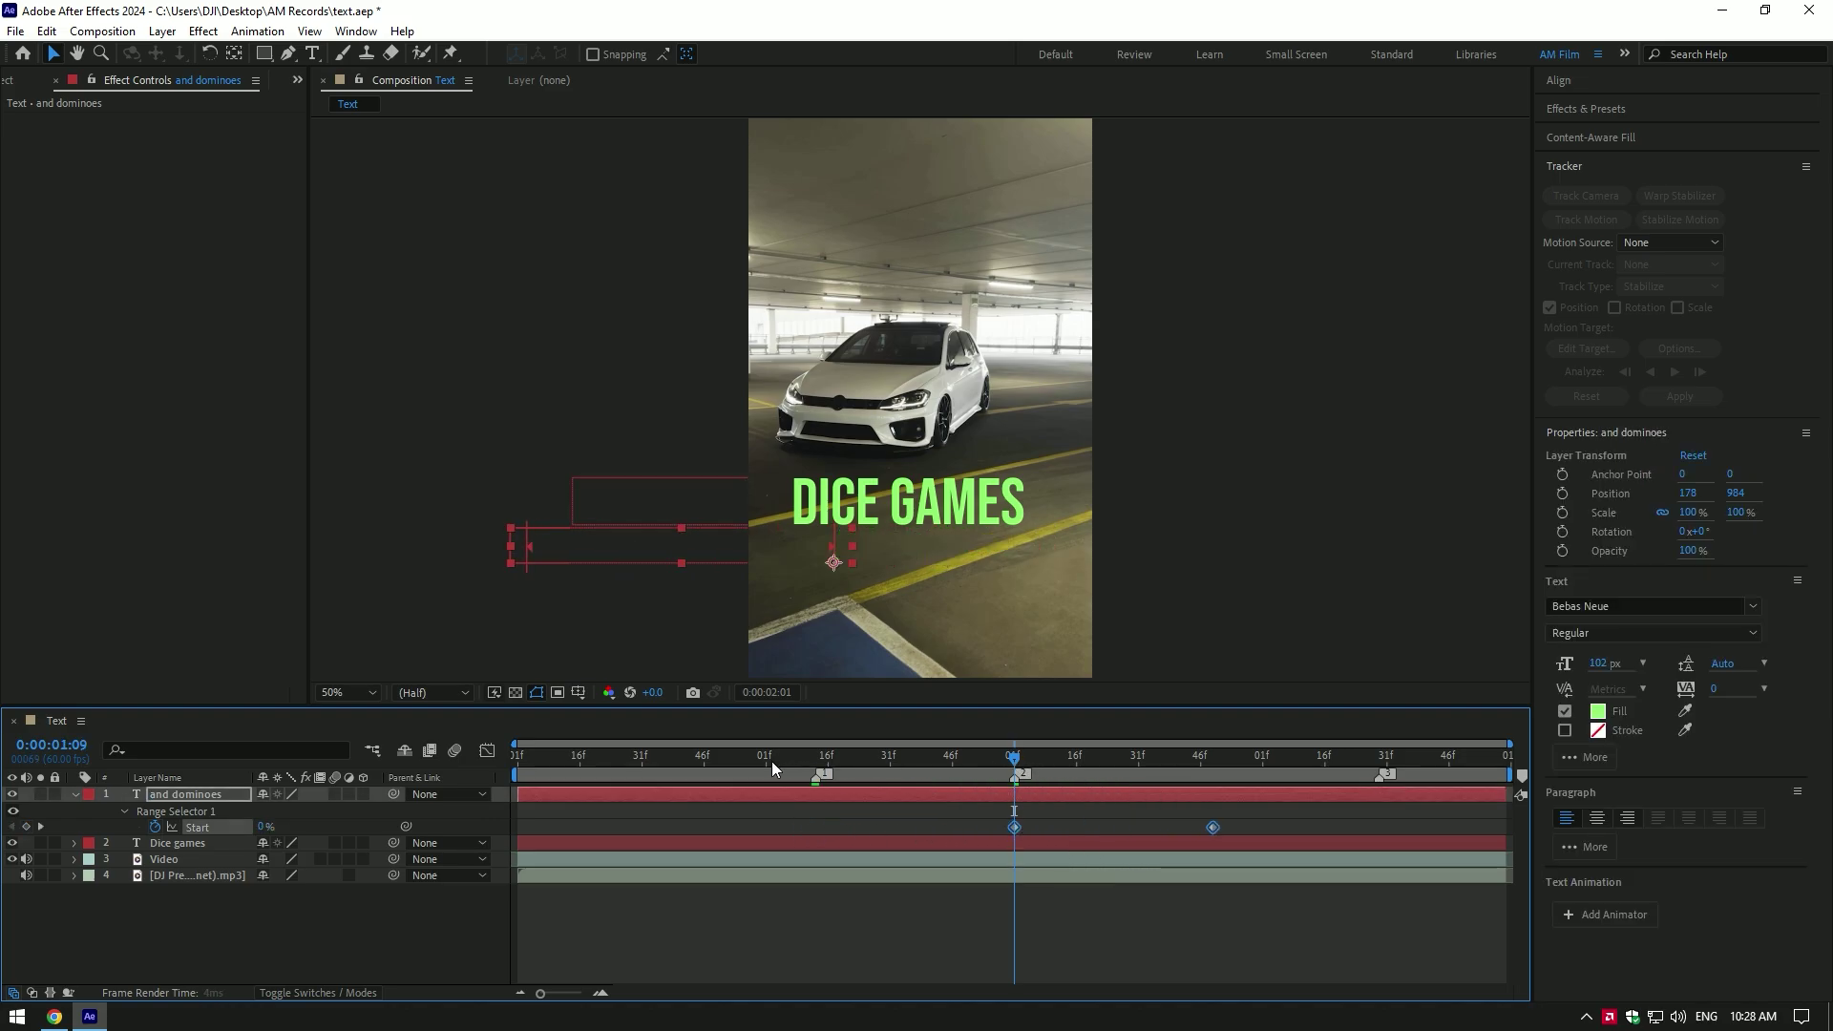
left_click(786, 761)
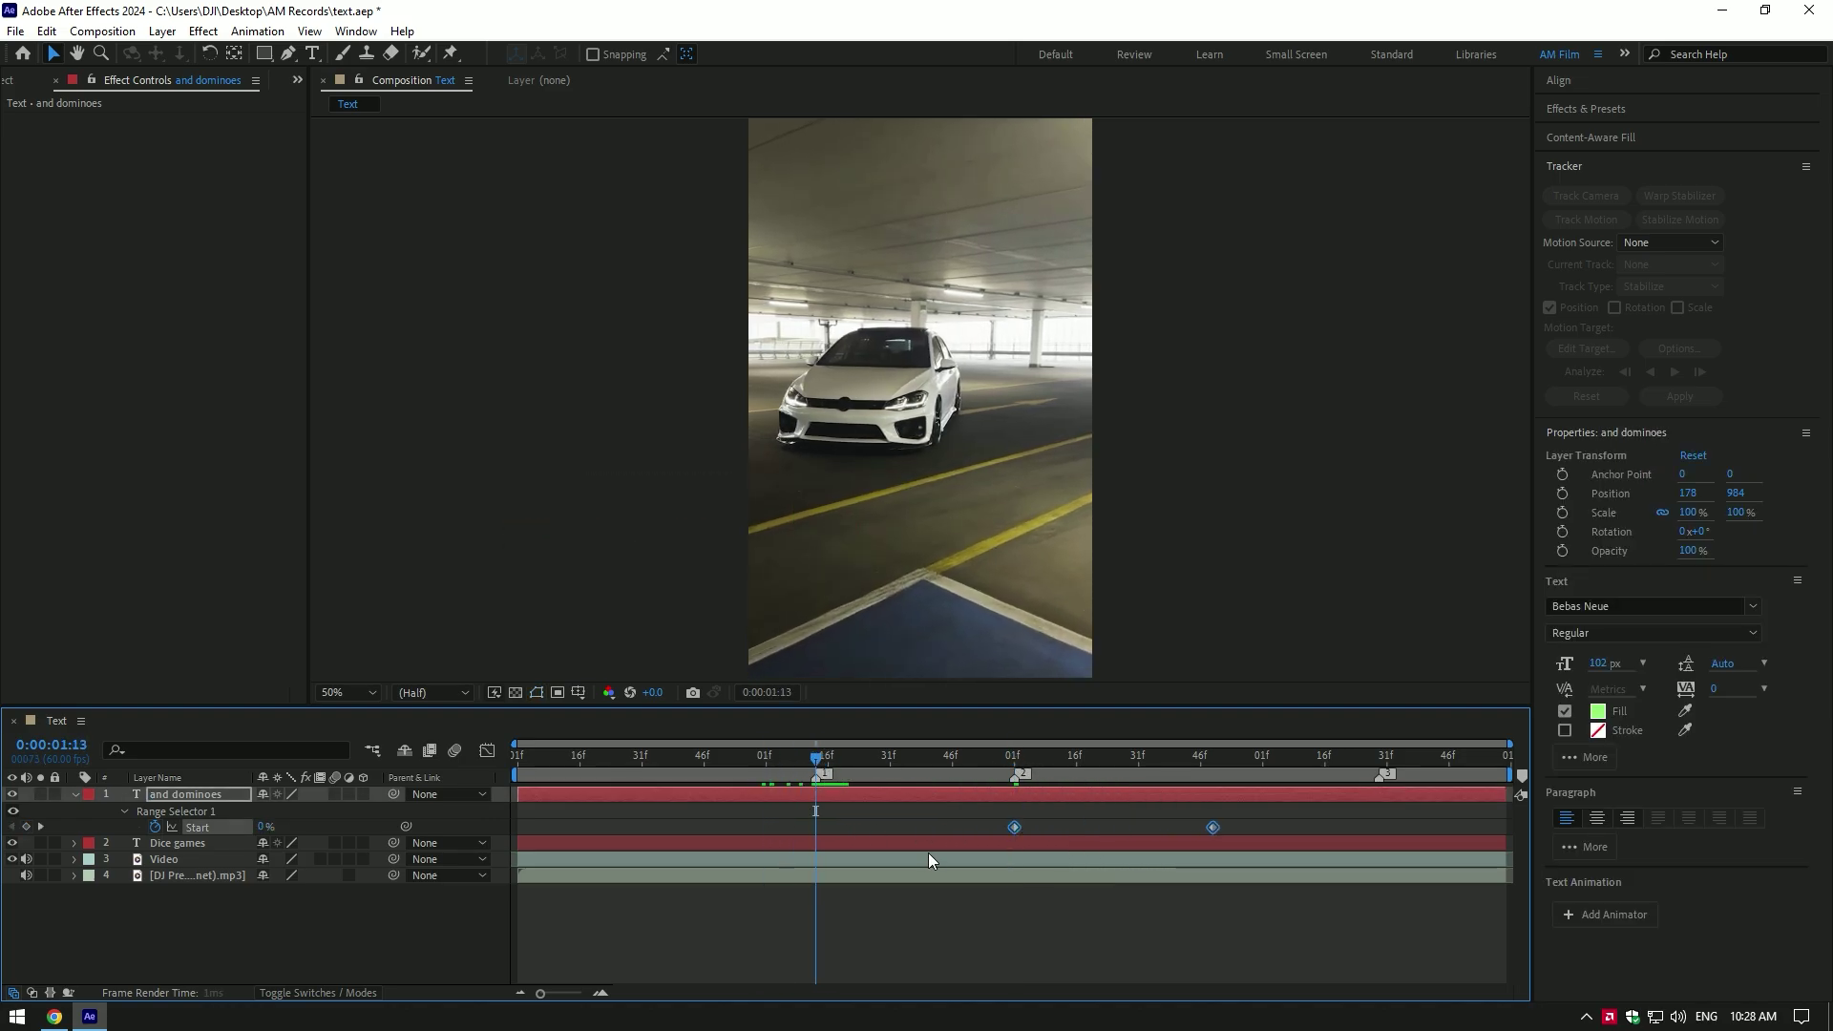
key("space")
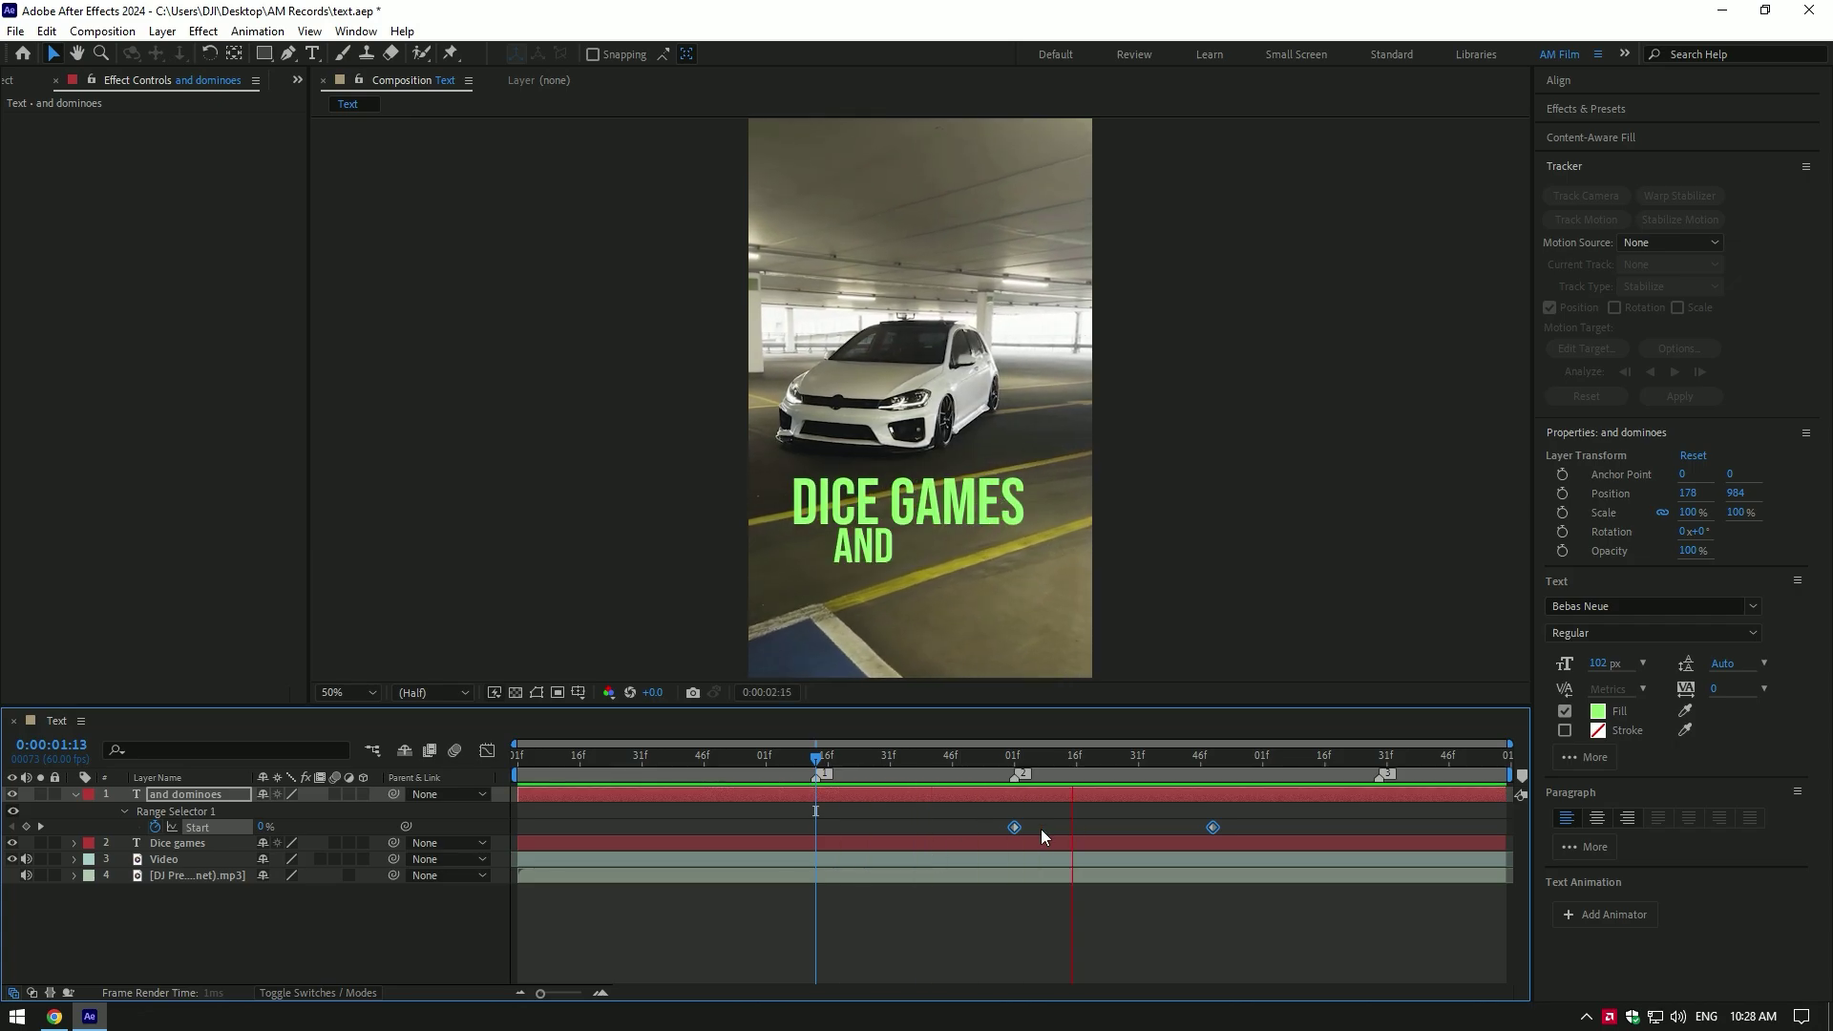
left_click_drag(1013, 761, 993, 760)
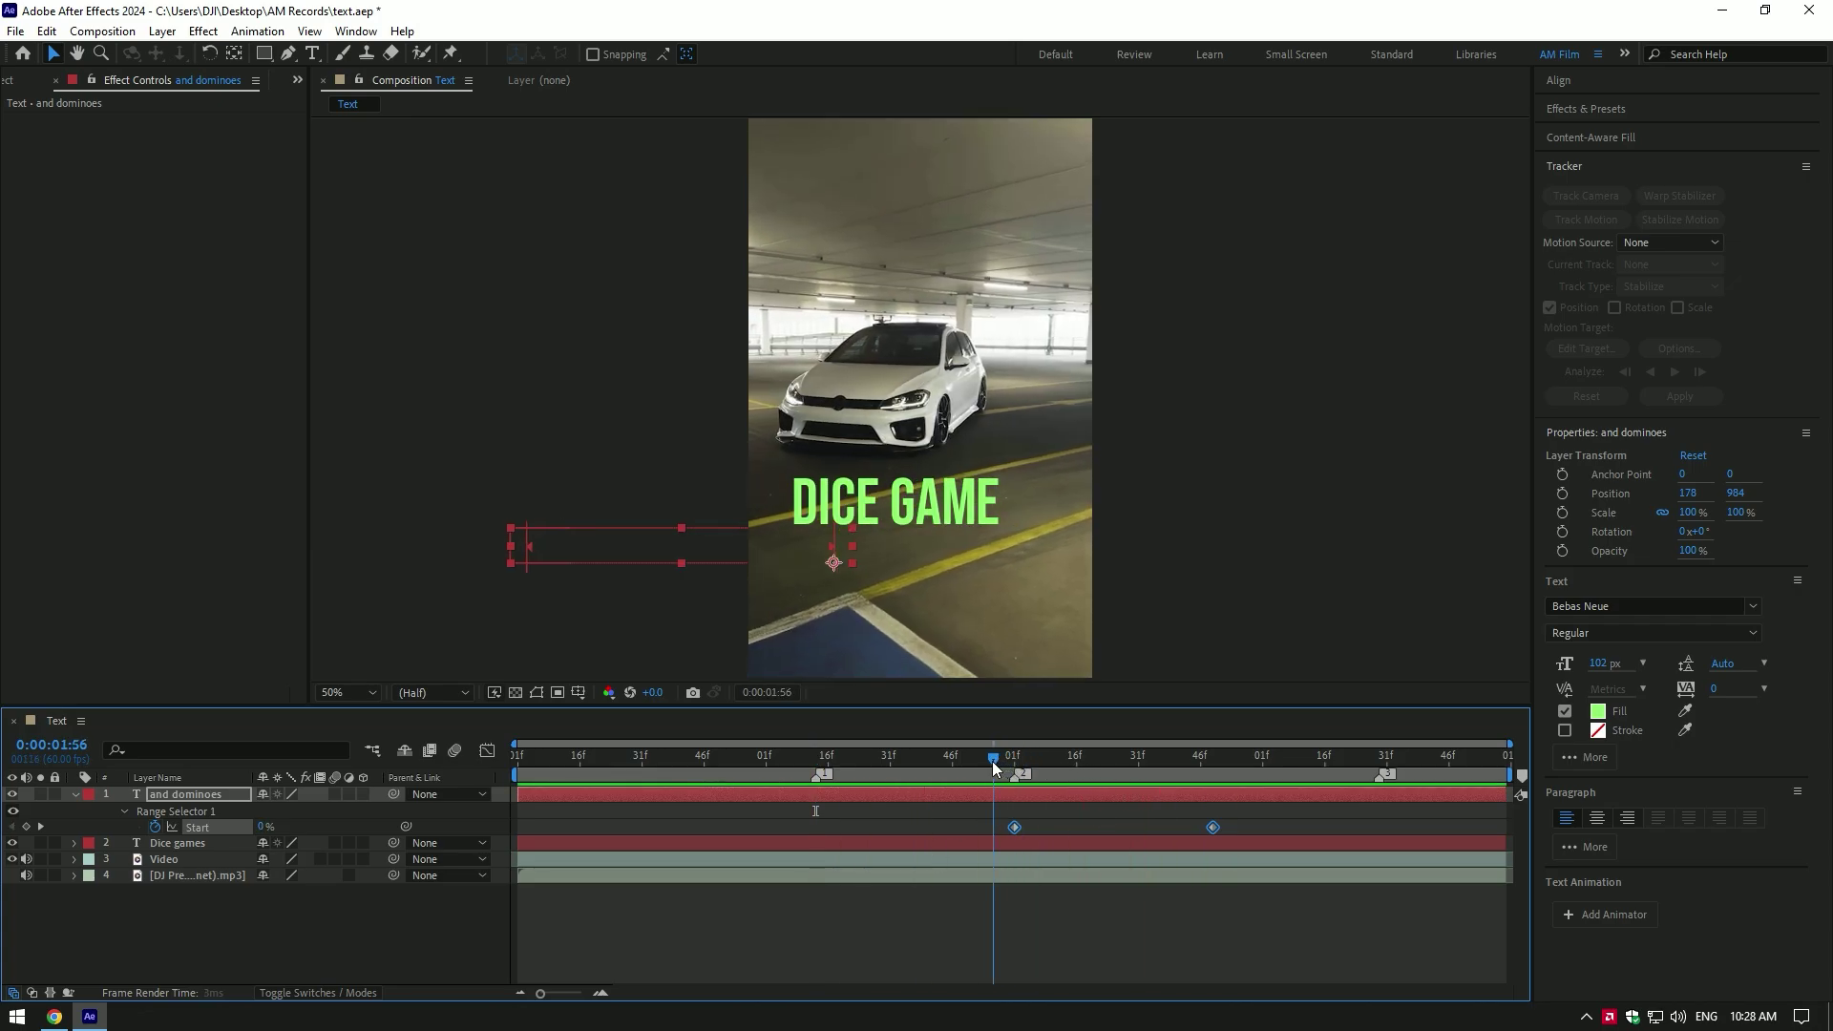
Nudge the AND DOMINOES reveal slightly earlier and preview until both lines show.
left_click_drag(1014, 825, 969, 826)
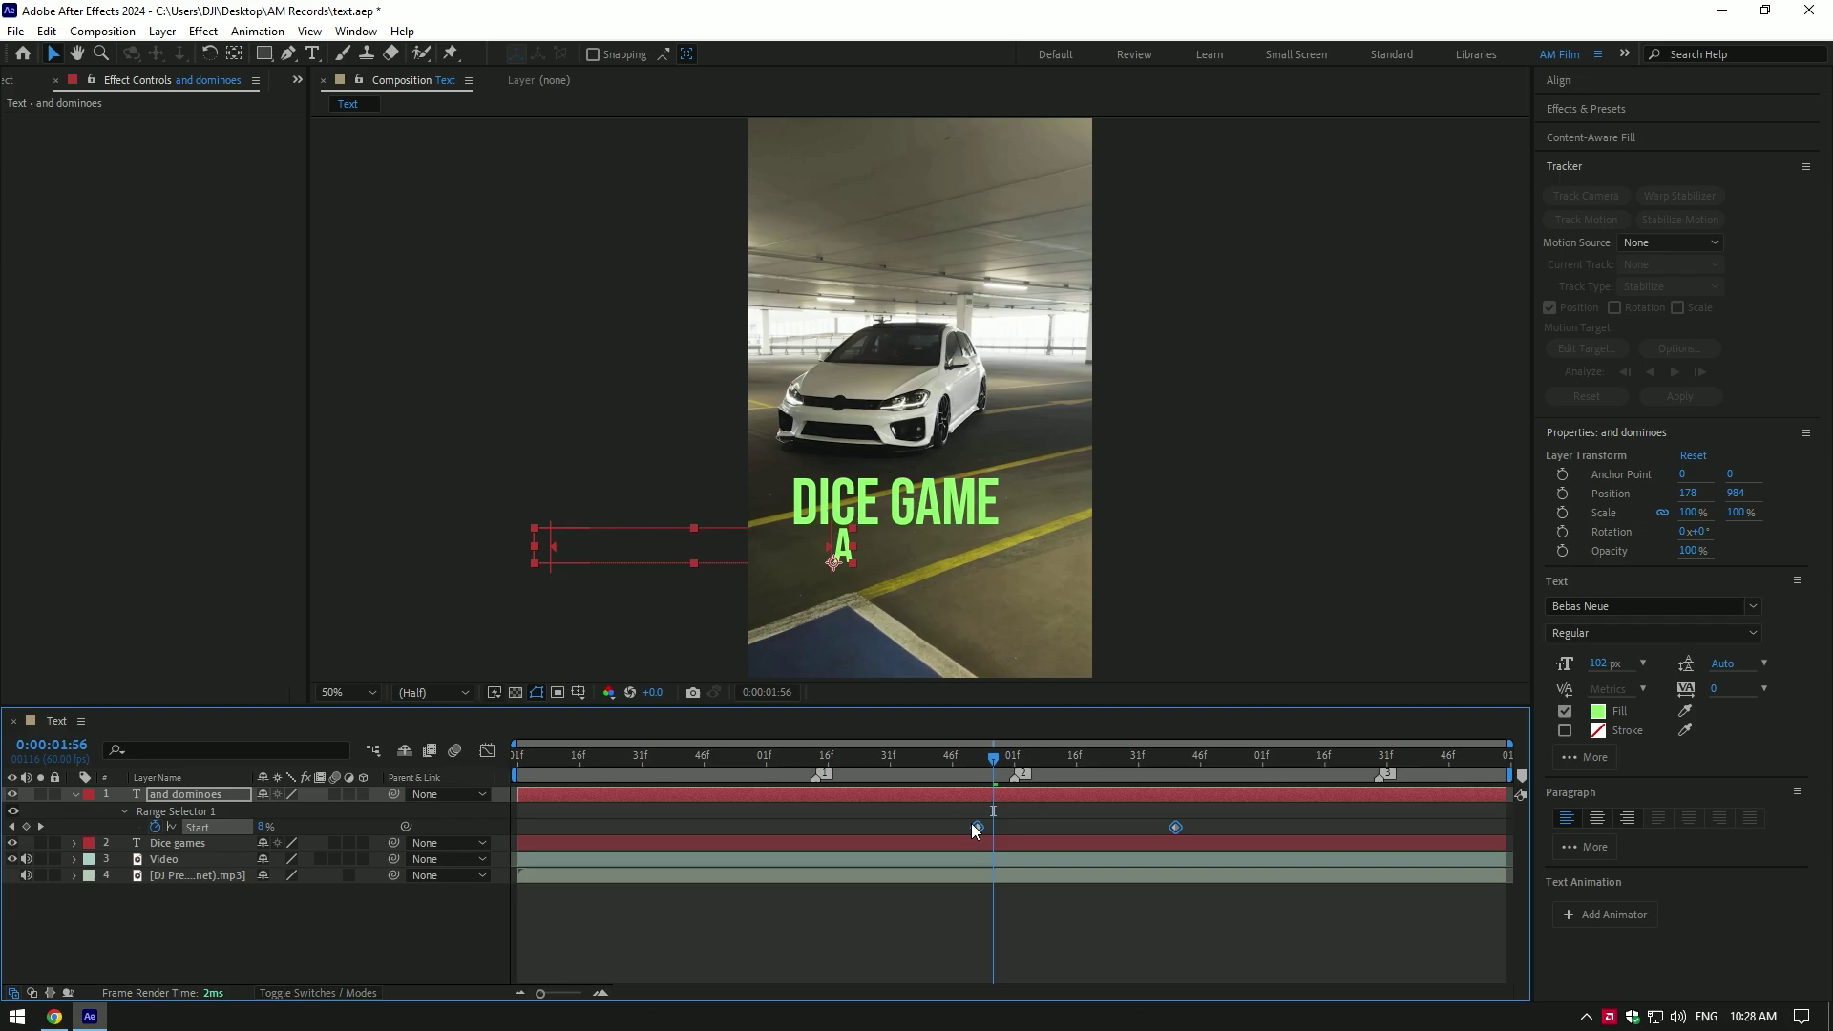
left_click_drag(1008, 759, 750, 760)
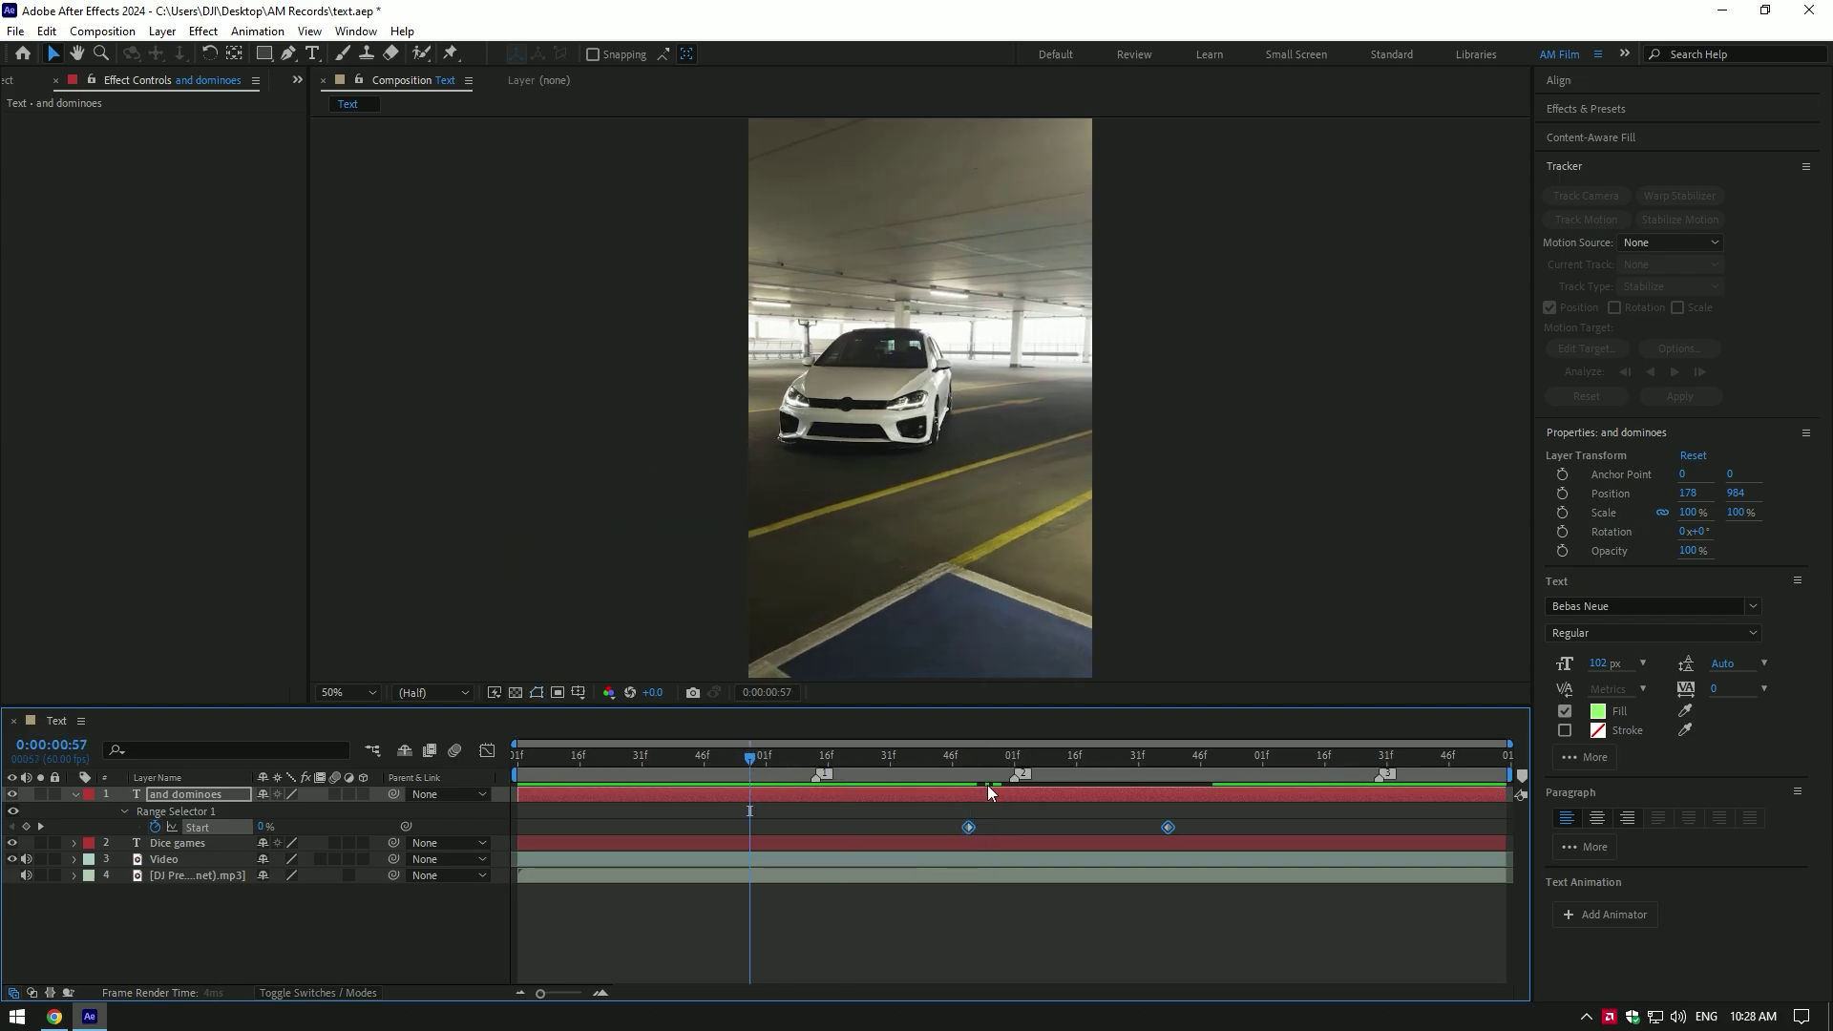
key("space")
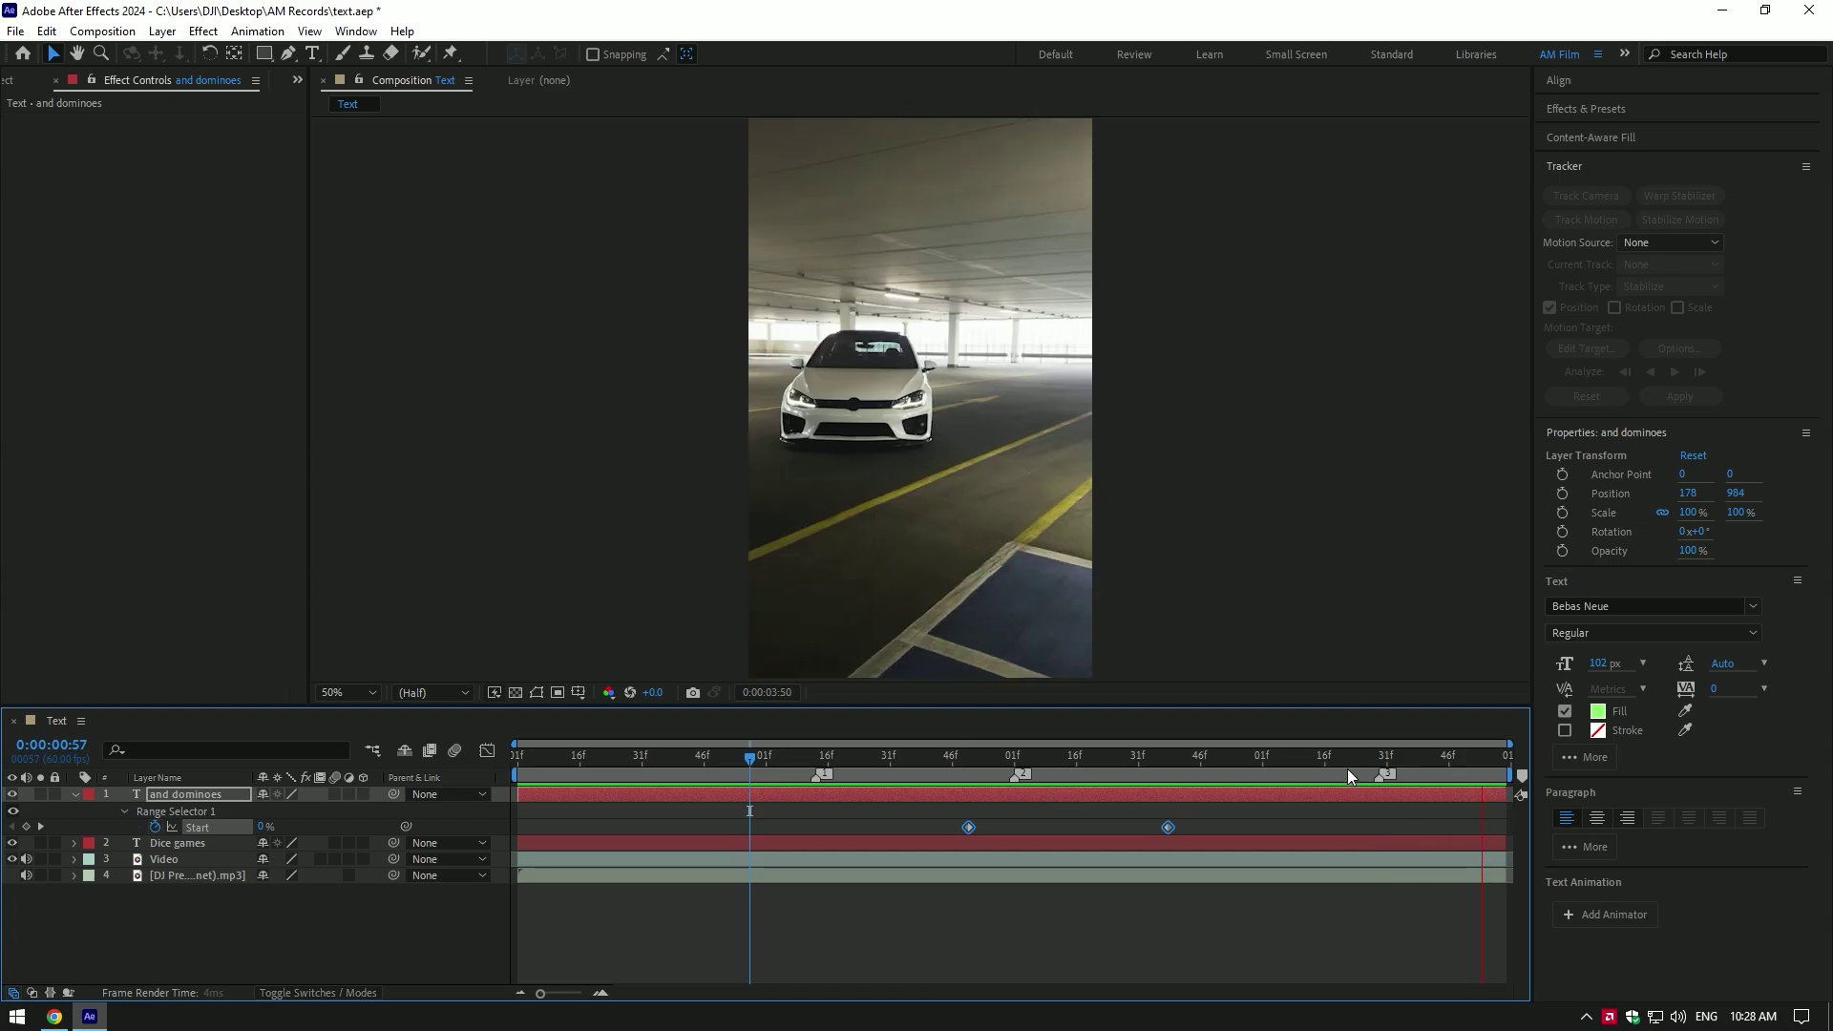
key("space")
left_click_drag(973, 780, 1230, 781)
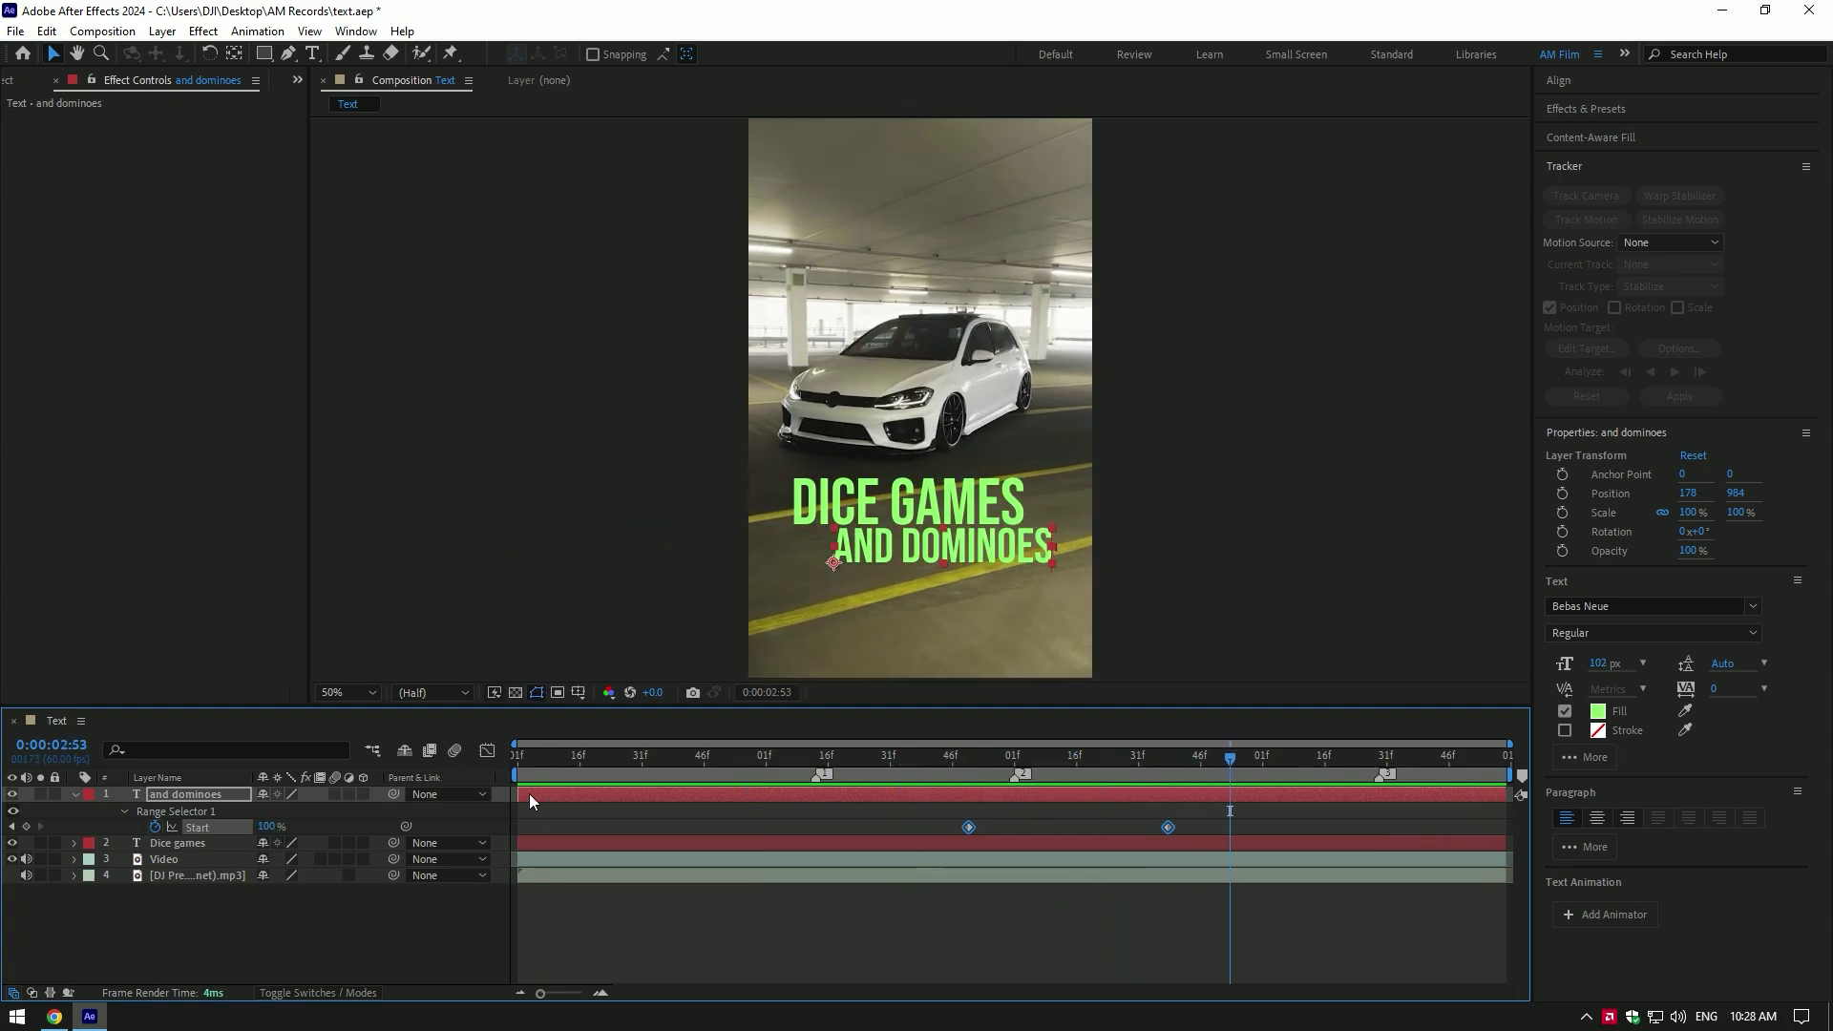
Enable motion blur on AND DOMINOES and ease its reveal keyframes in the Graph Editor.
left_click(75, 794)
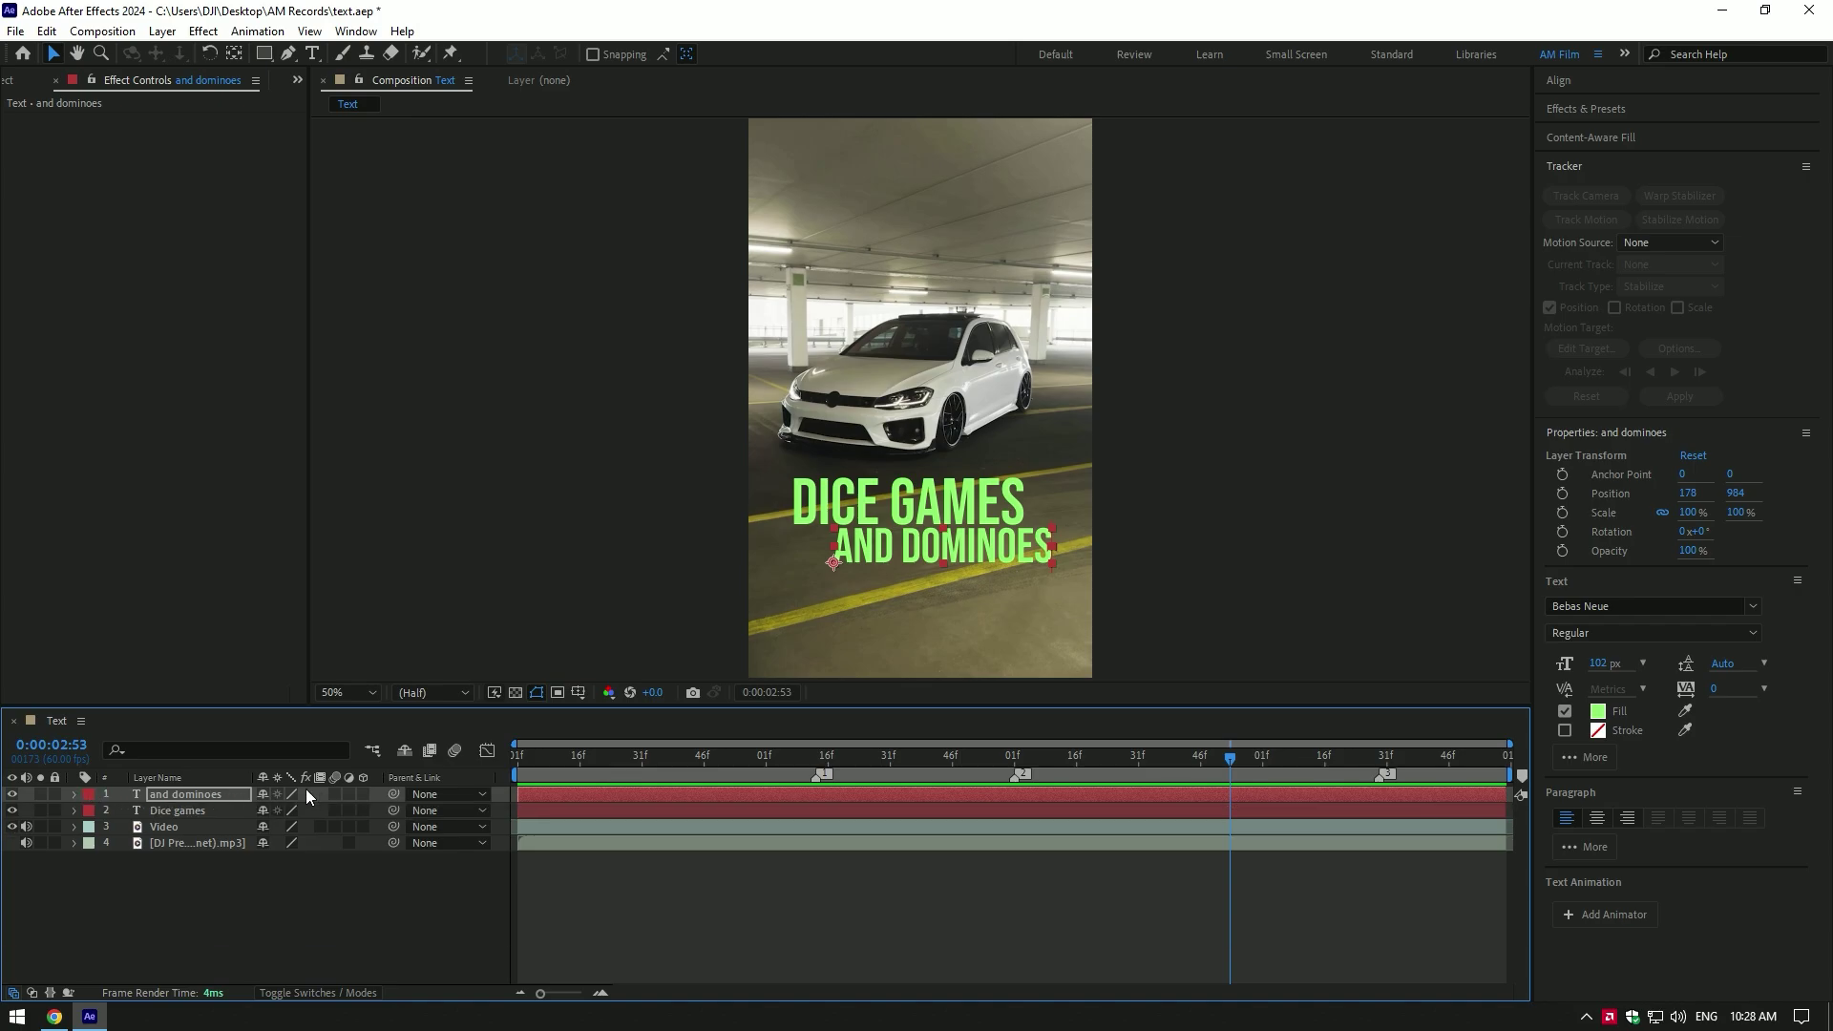
left_click(333, 794)
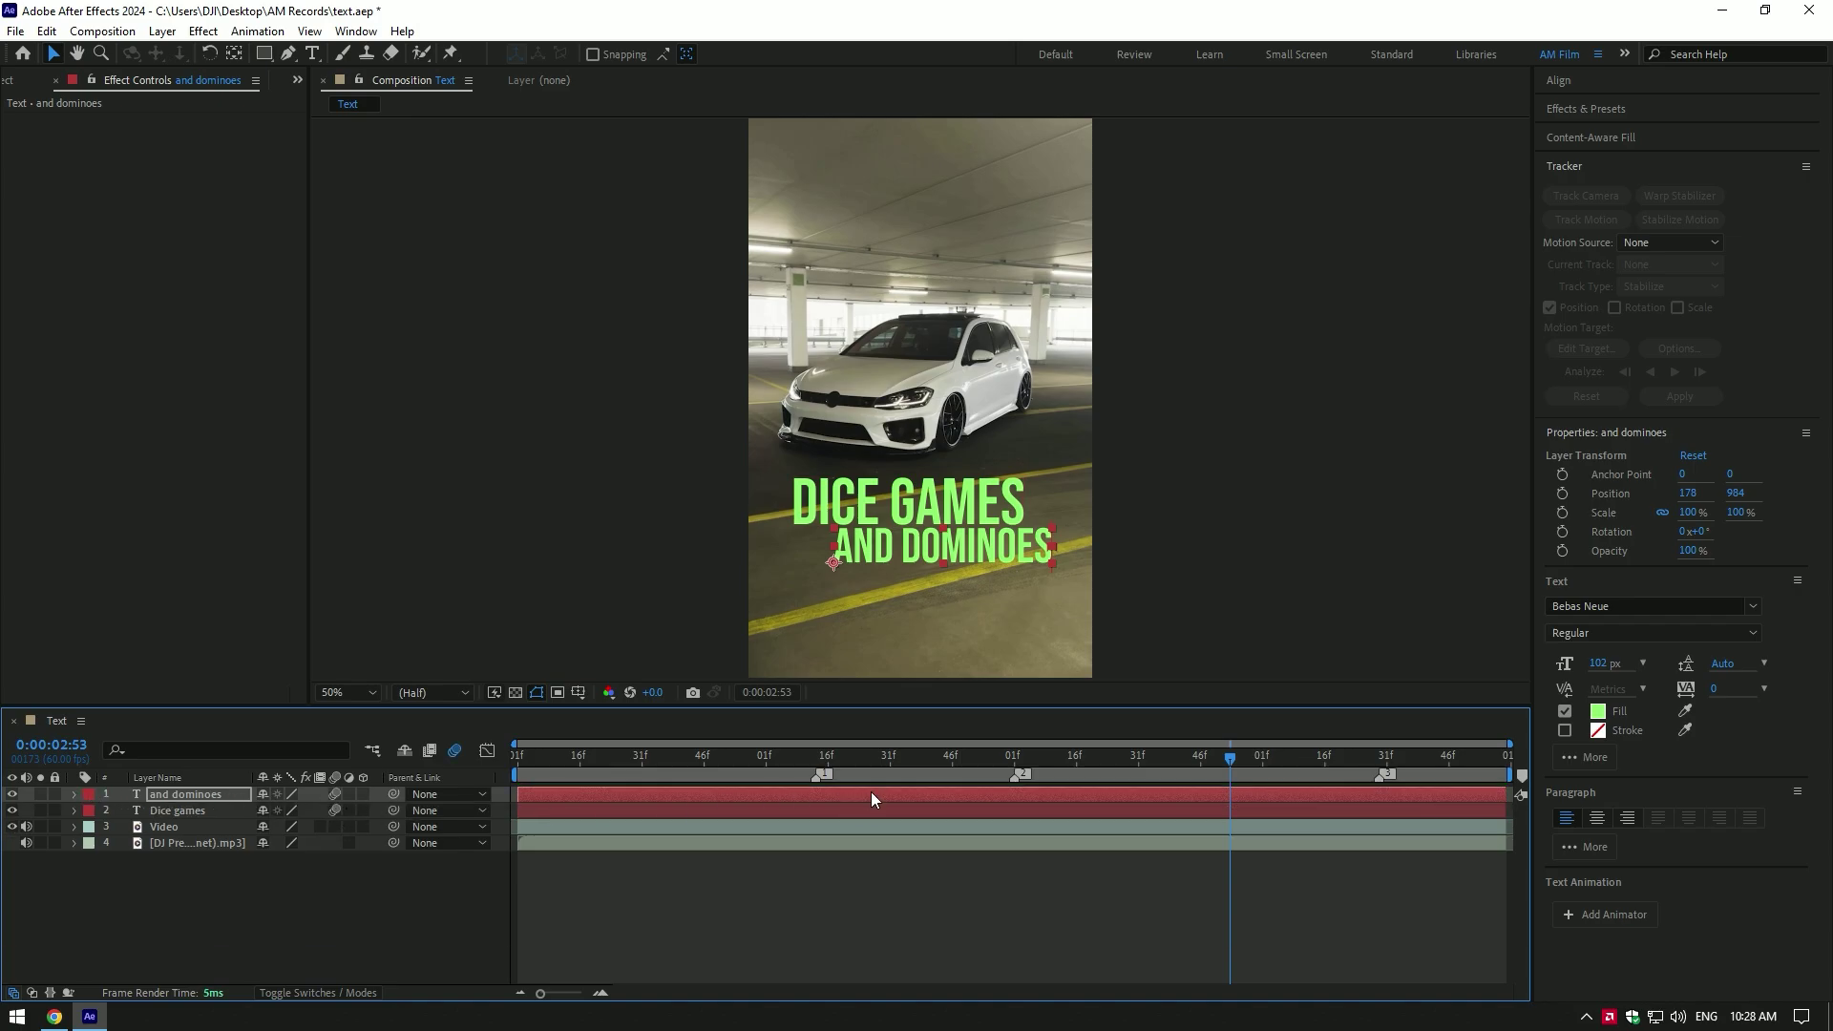
key("u")
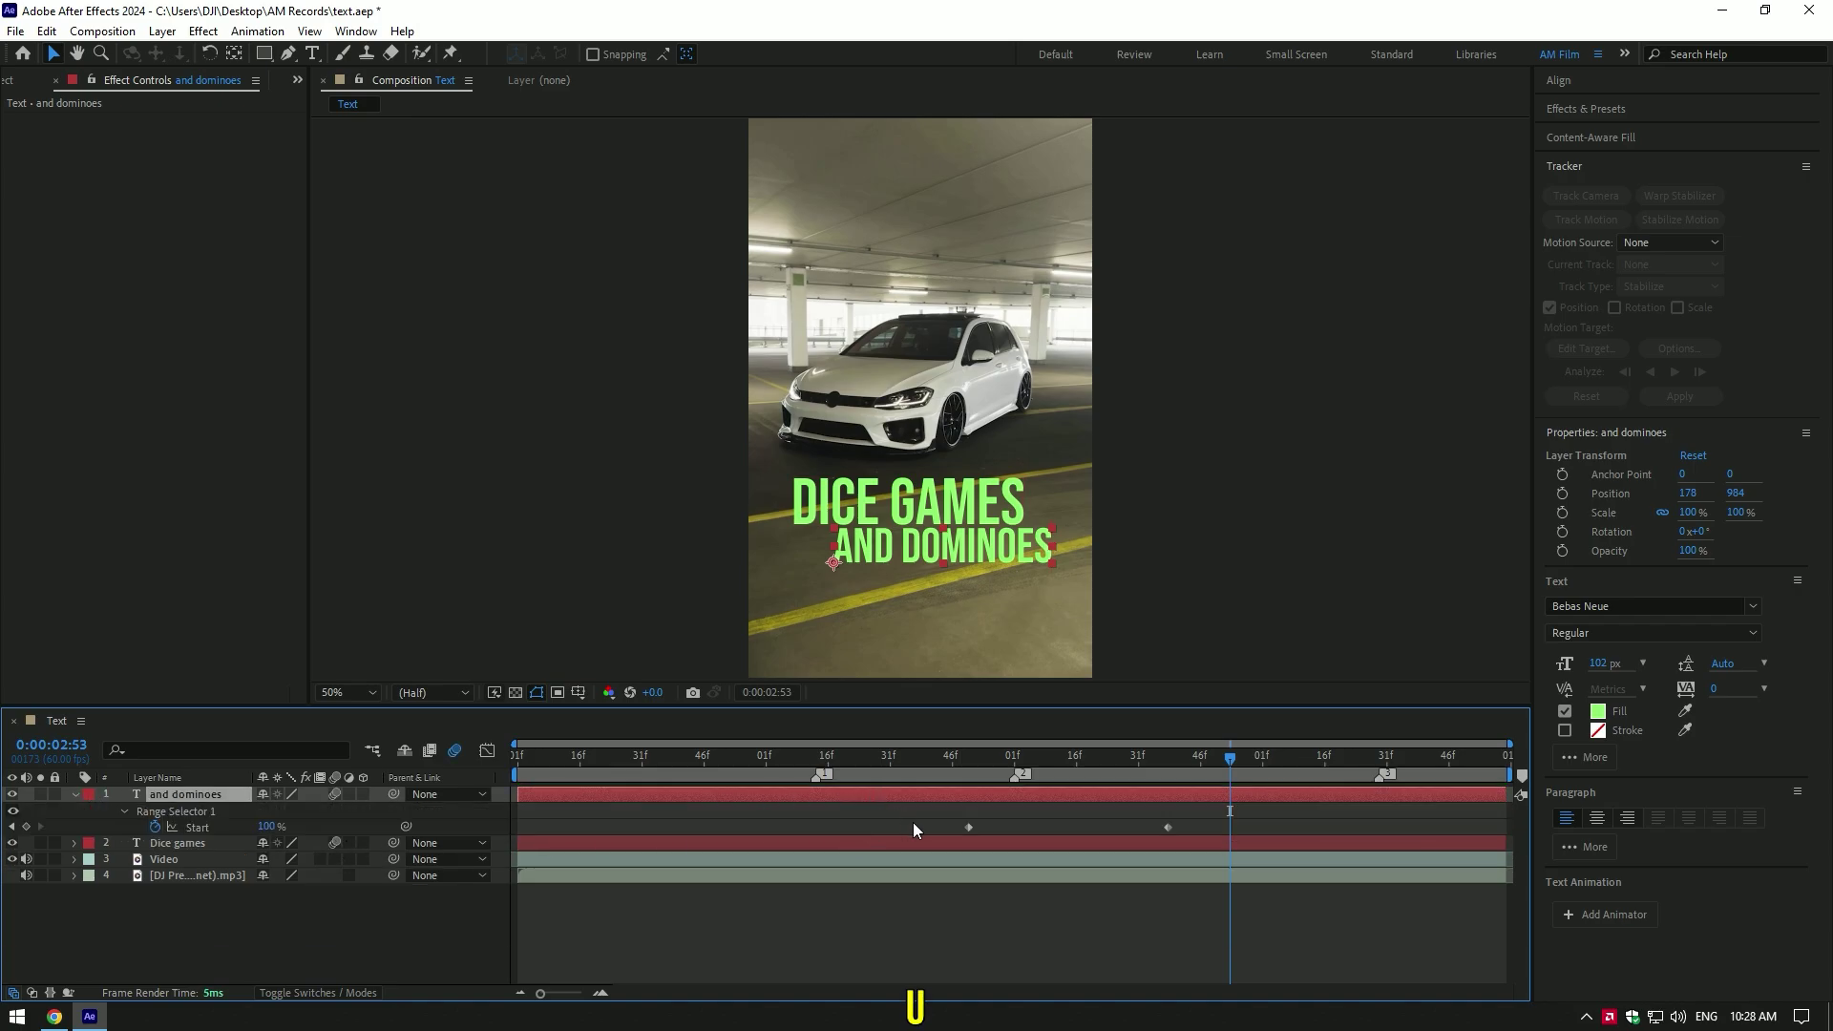
left_click_drag(891, 821, 1205, 835)
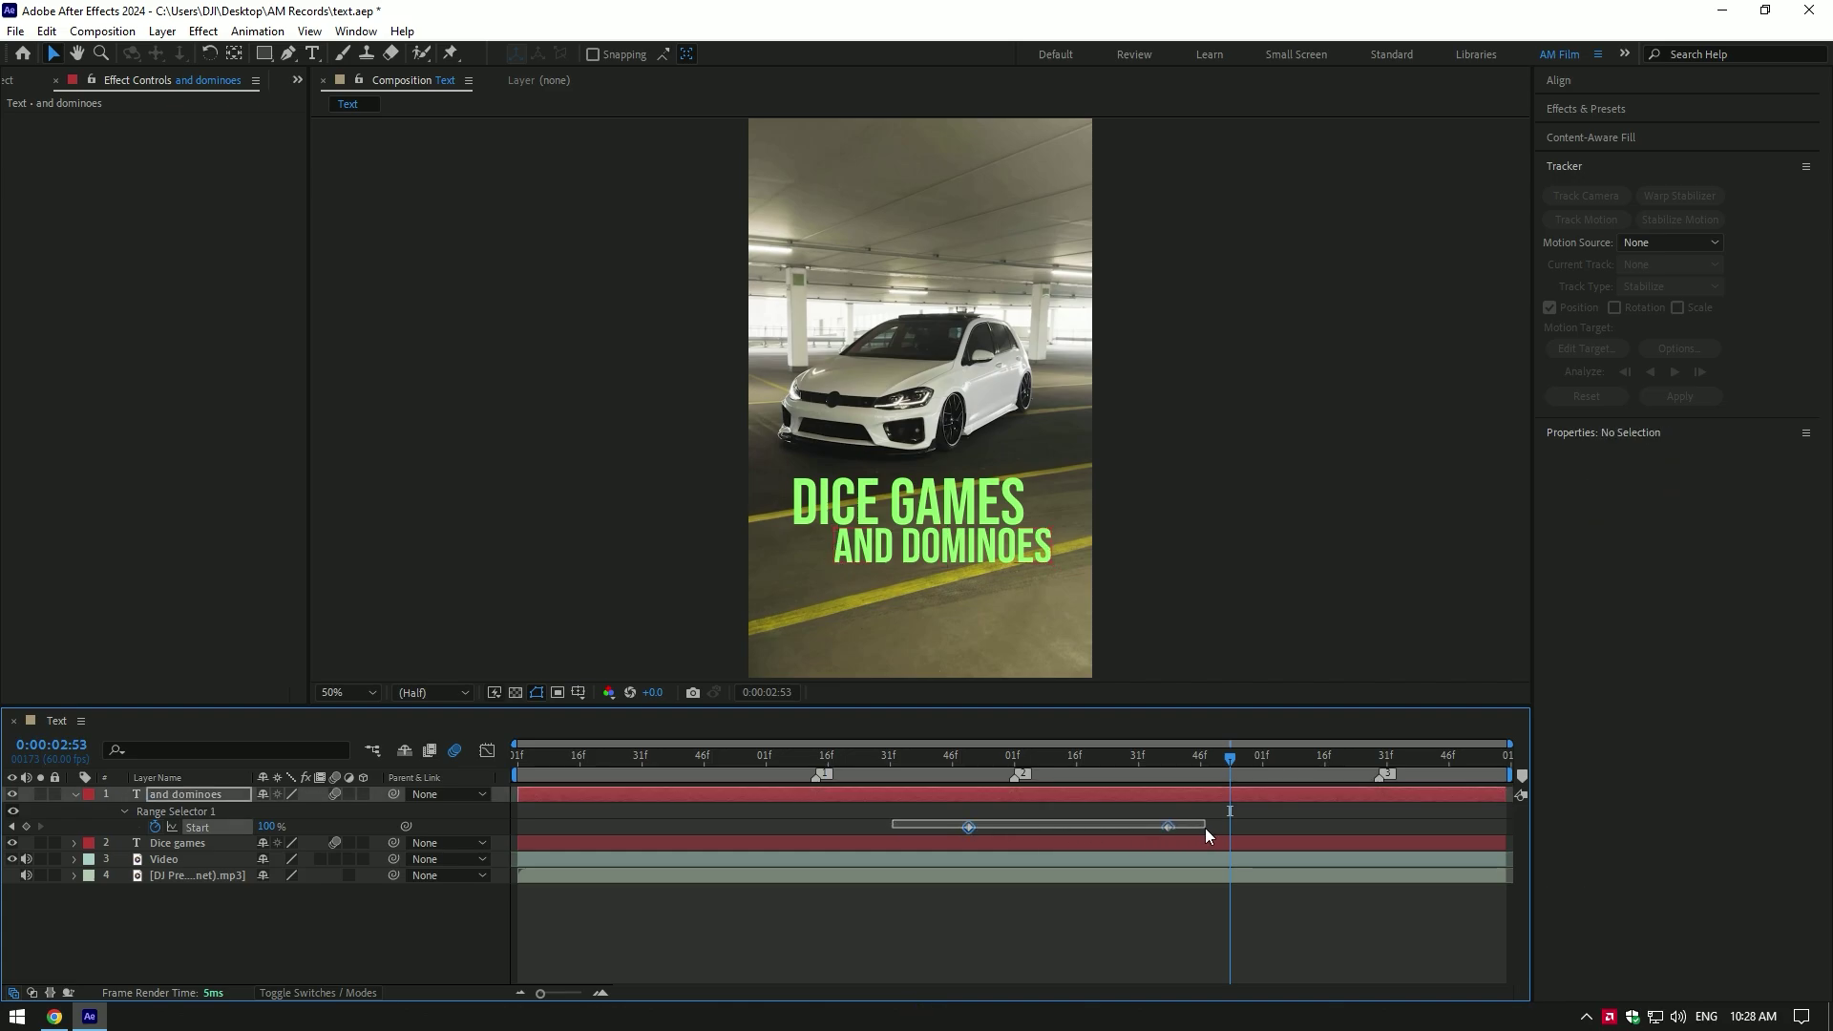
key("F9")
left_click_drag(1076, 769, 1064, 770)
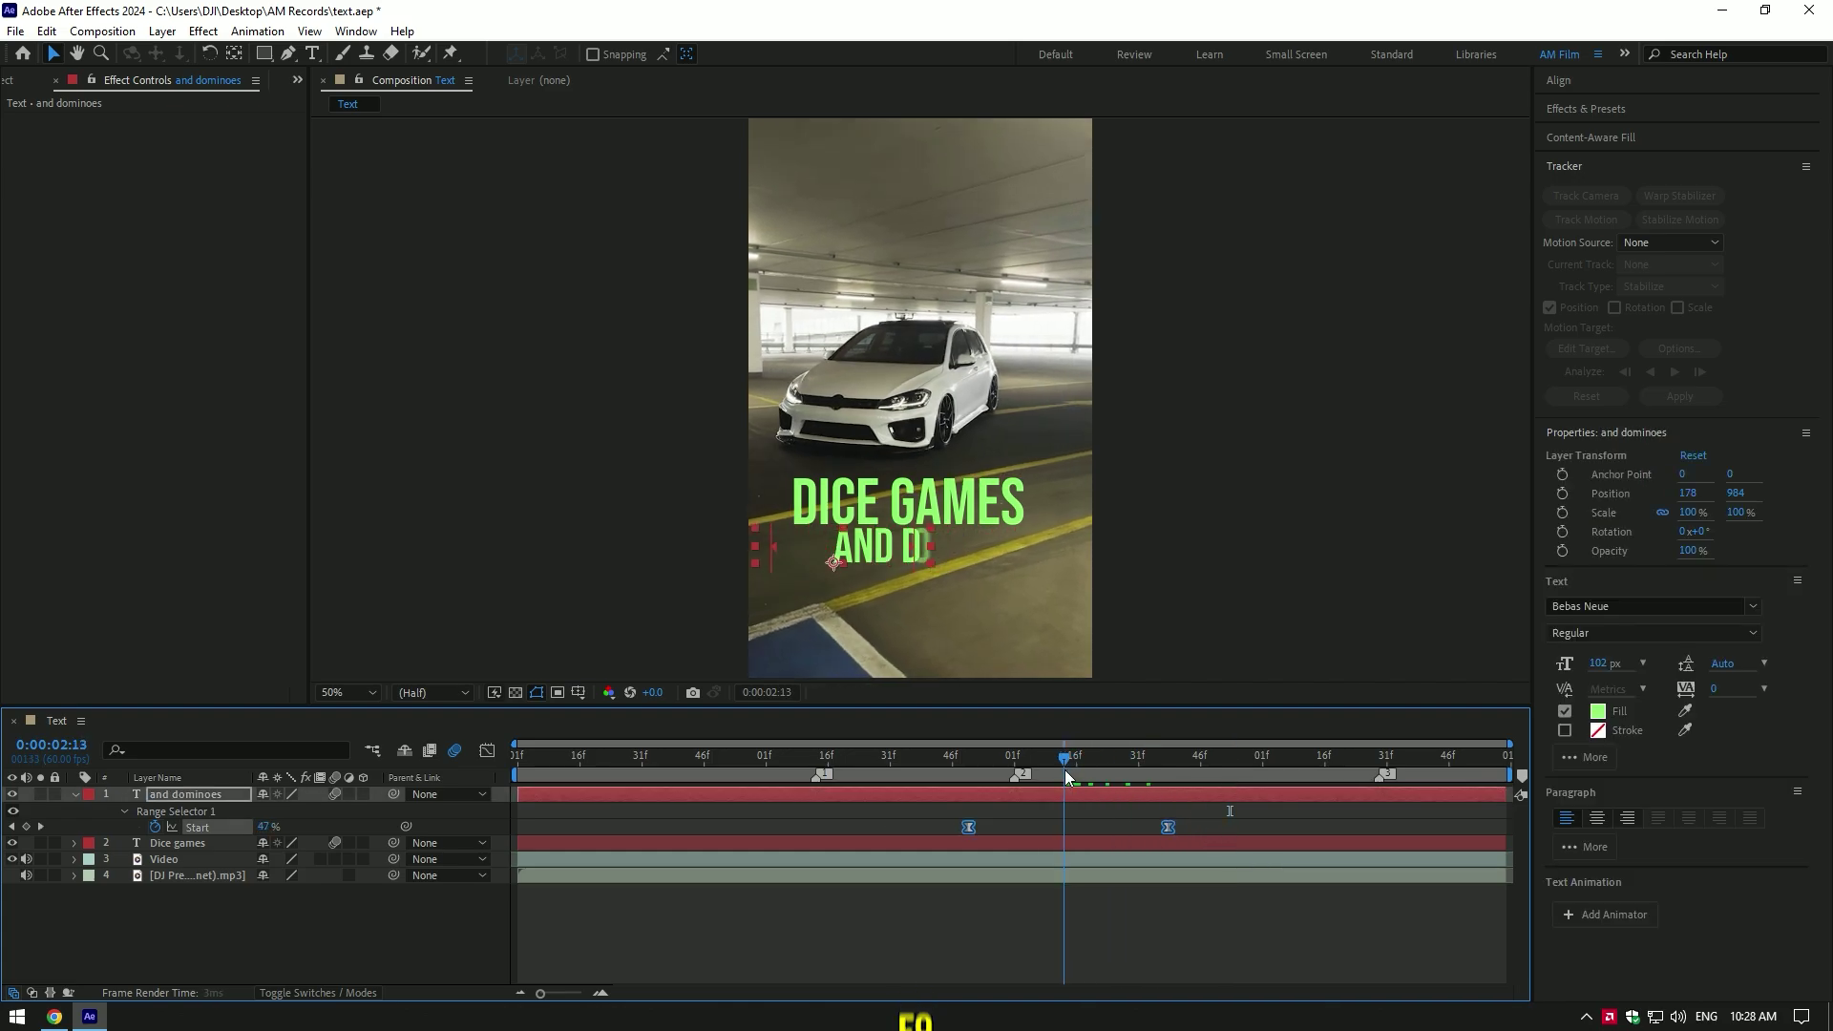
left_click(487, 751)
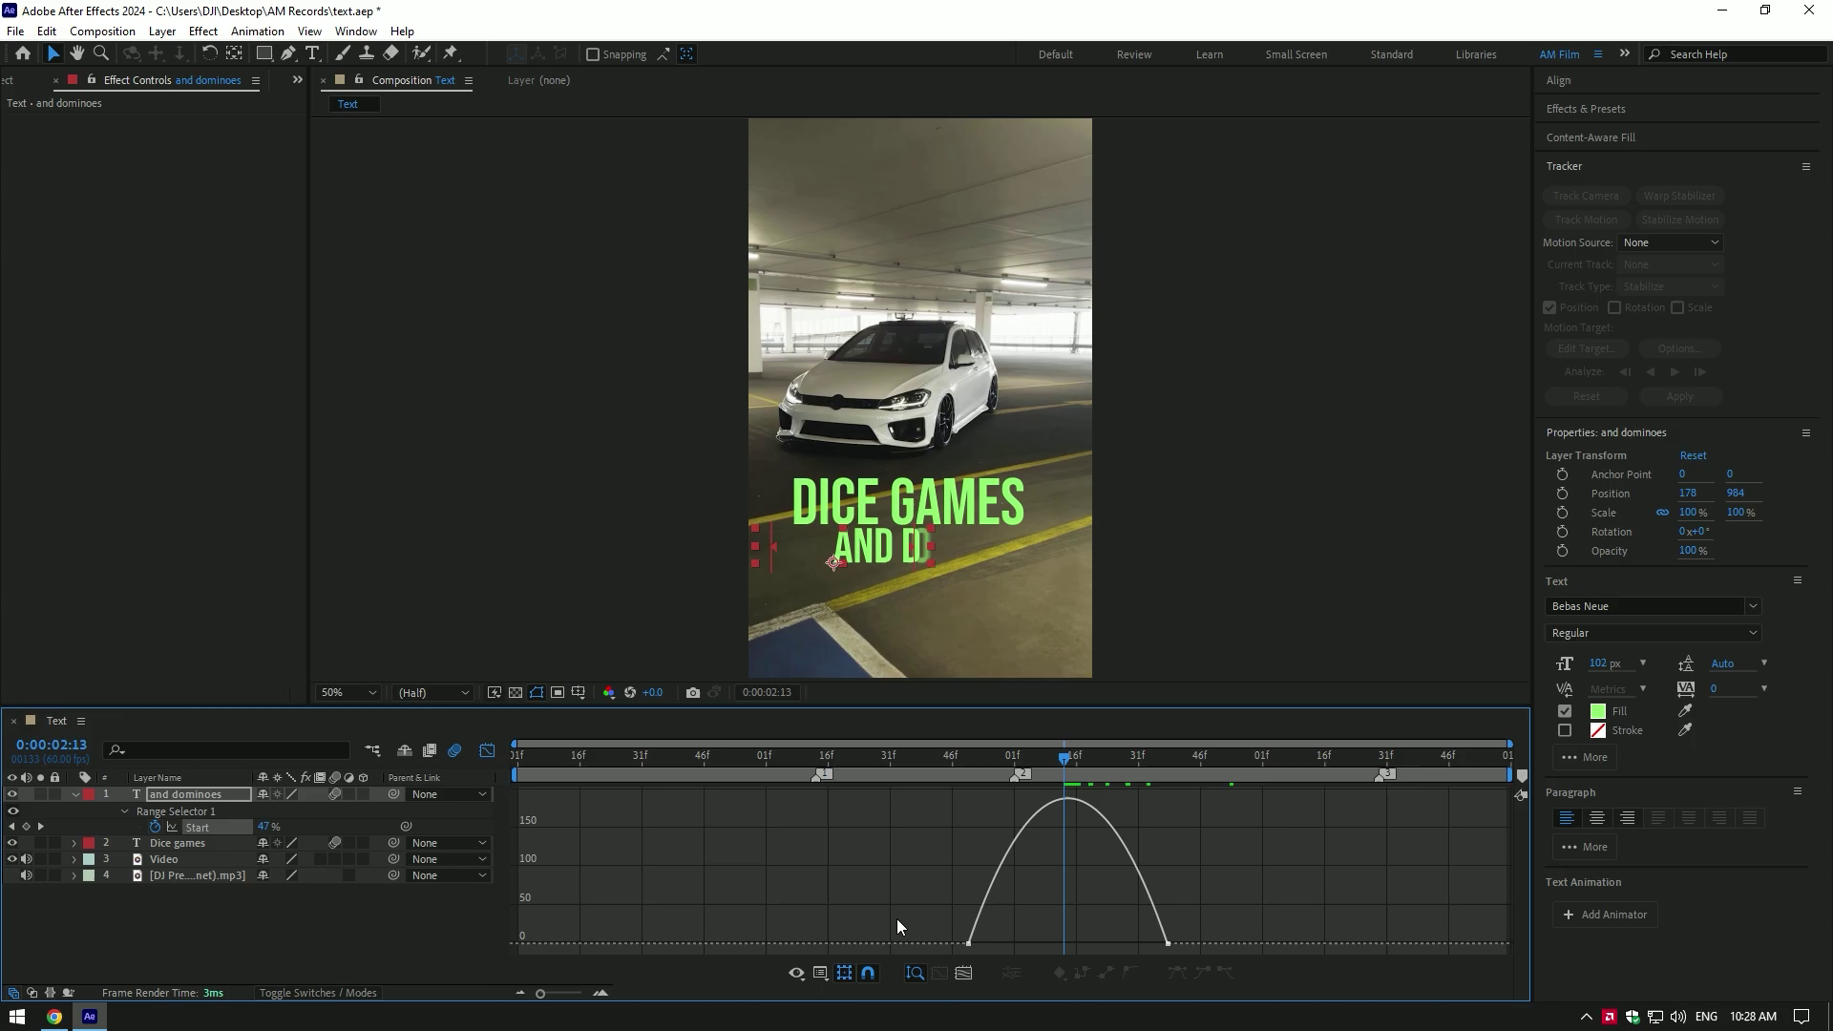
left_click_drag(995, 940, 1101, 943)
left_click_drag(929, 756, 1003, 758)
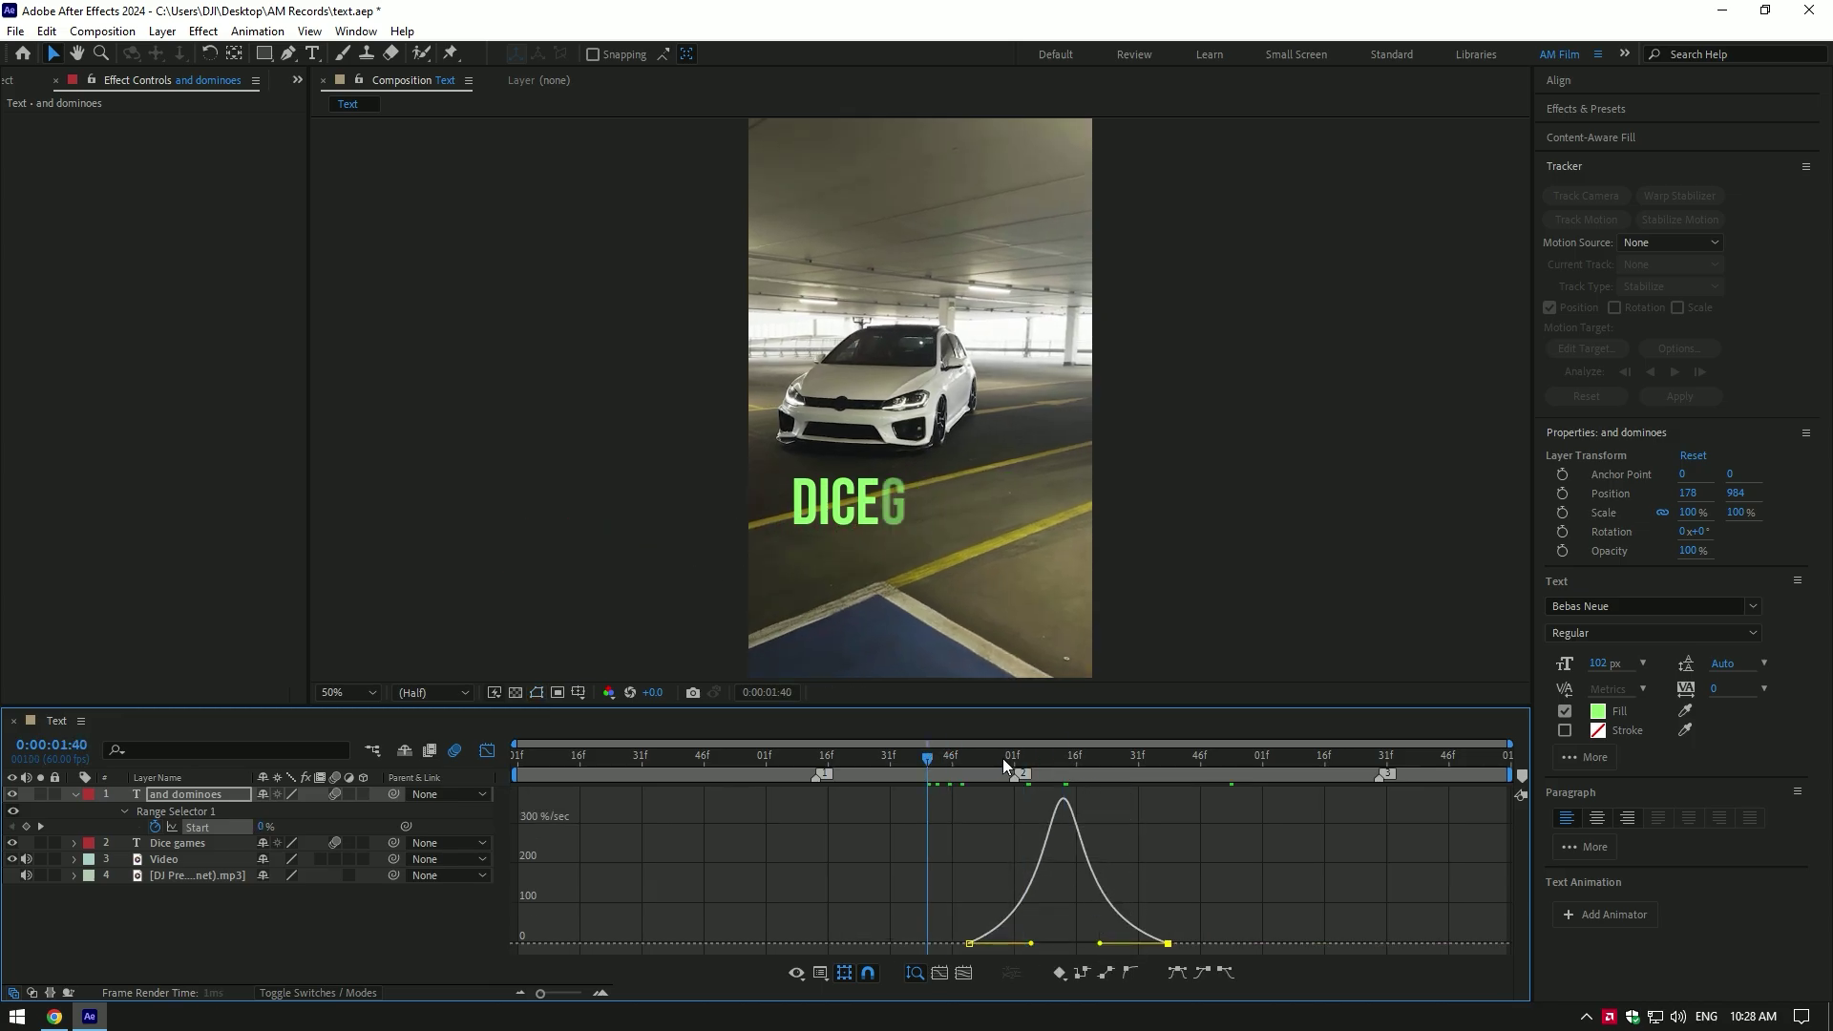
key("space")
key("space")
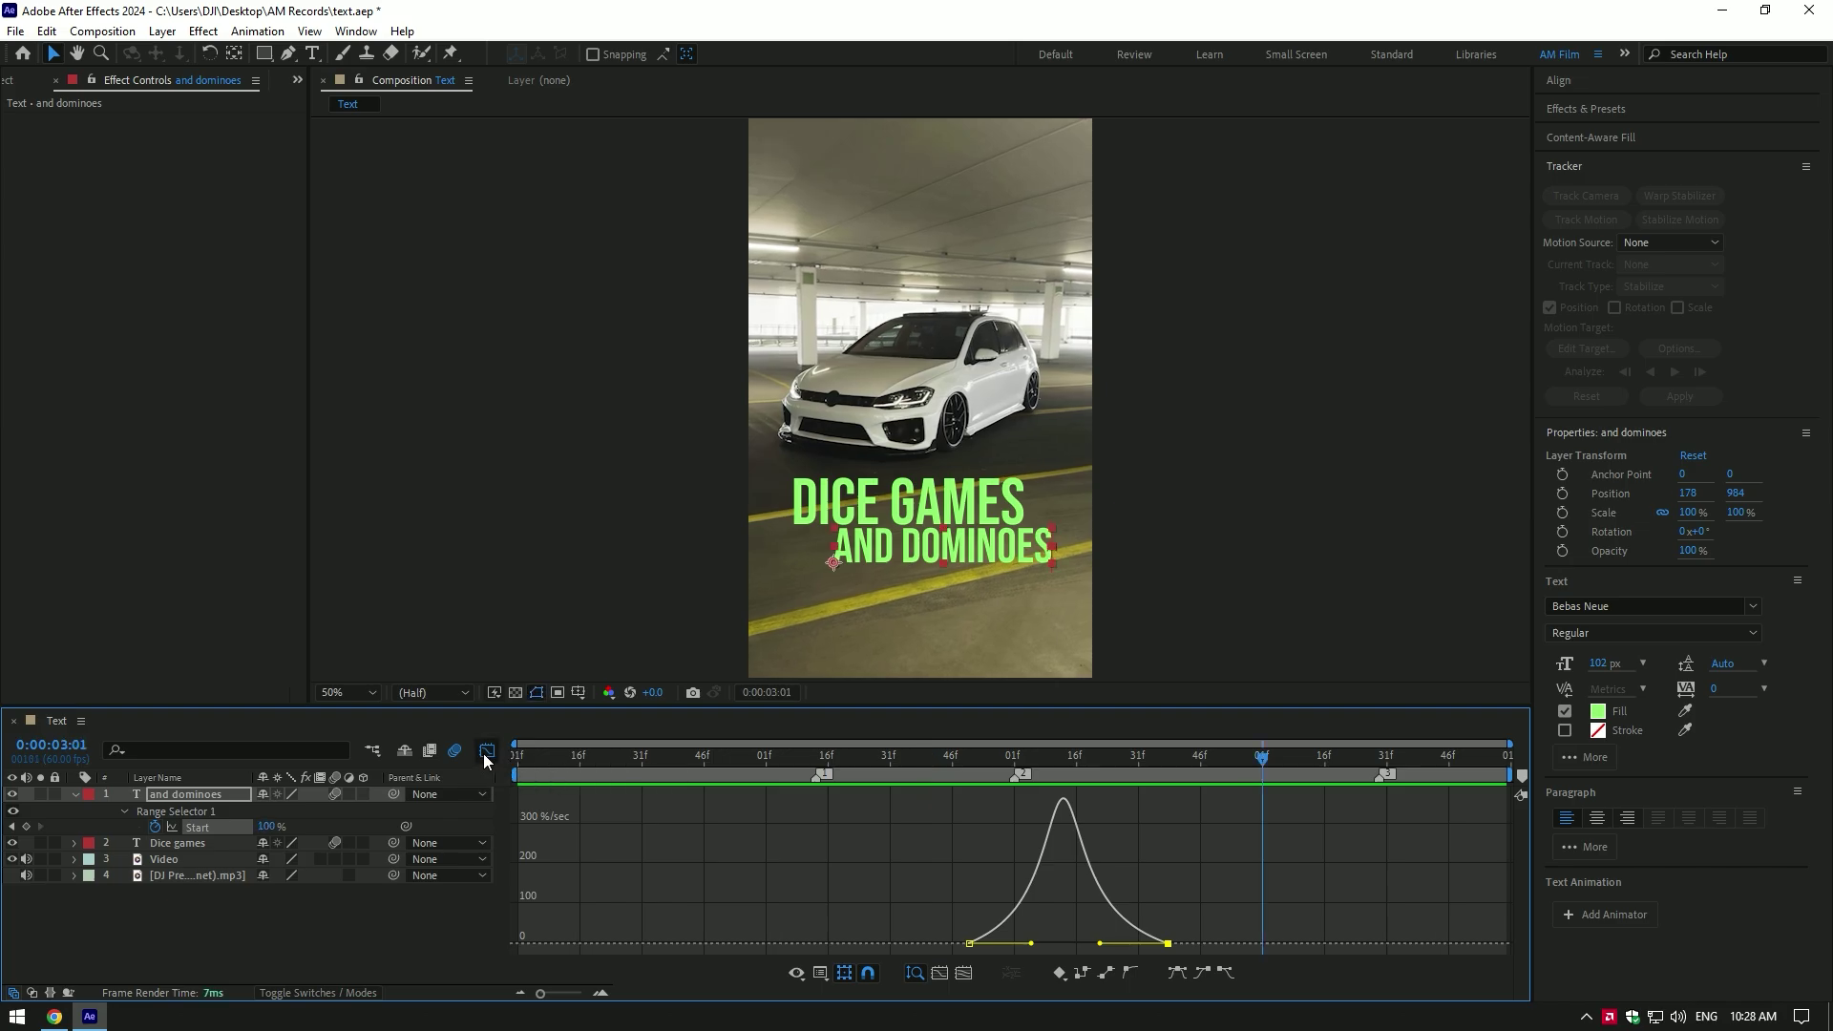
left_click(486, 753)
Ease the DICE GAMES reveal keyframes, reshape its speed curve, and preview both lines.
left_click(838, 846)
key("u")
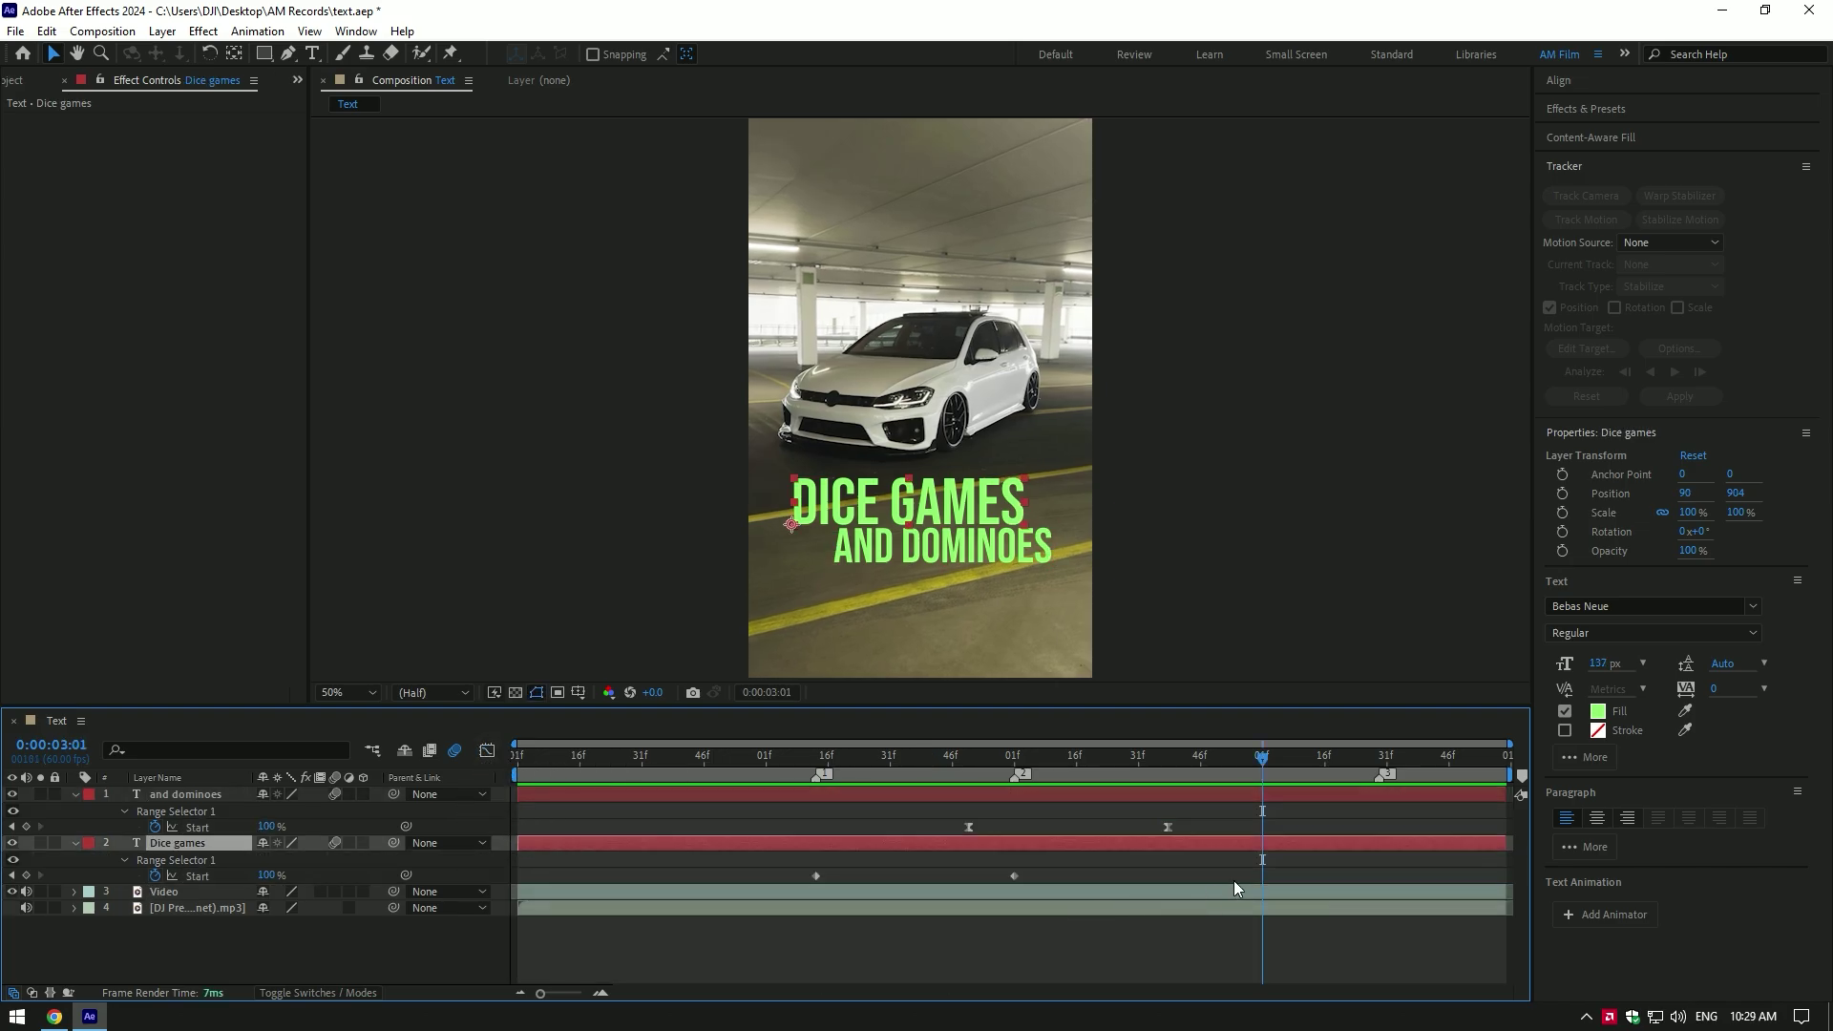
left_click_drag(786, 882, 1031, 866)
key("shift+F3")
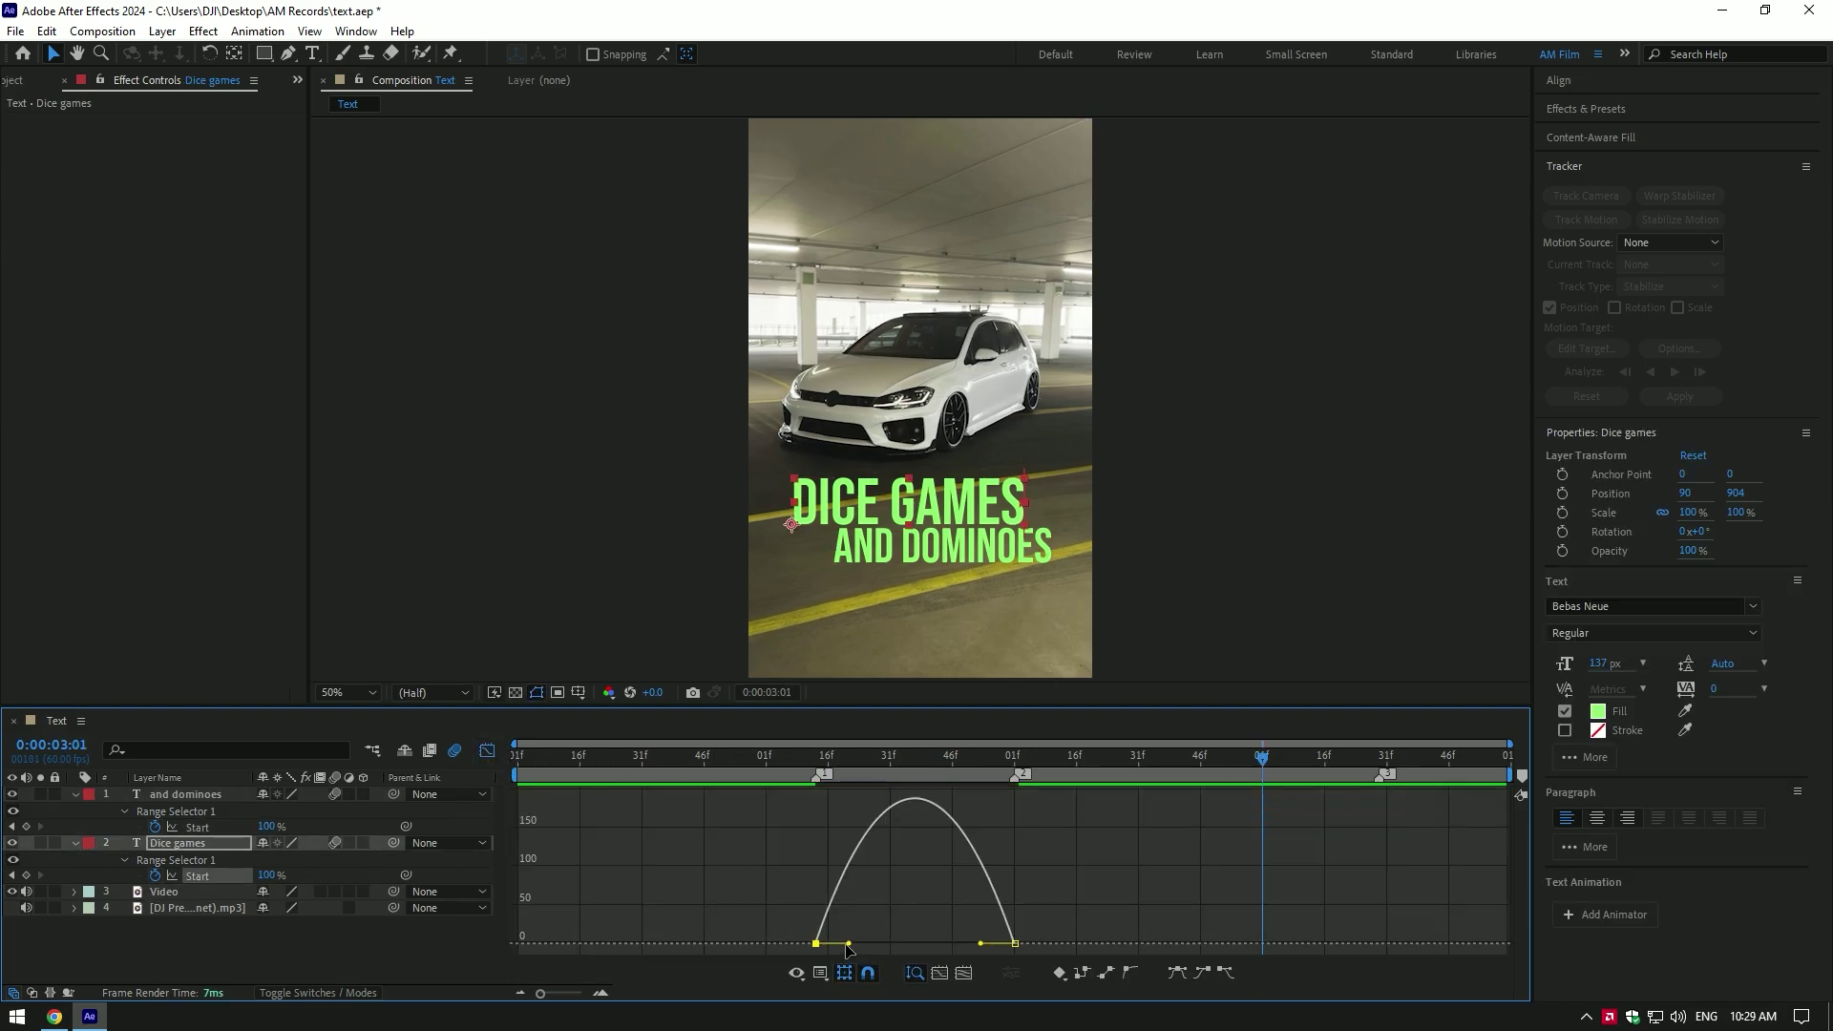
left_click_drag(878, 948, 945, 943)
left_click(486, 751)
left_click(643, 759)
left_click_drag(644, 765, 643, 764)
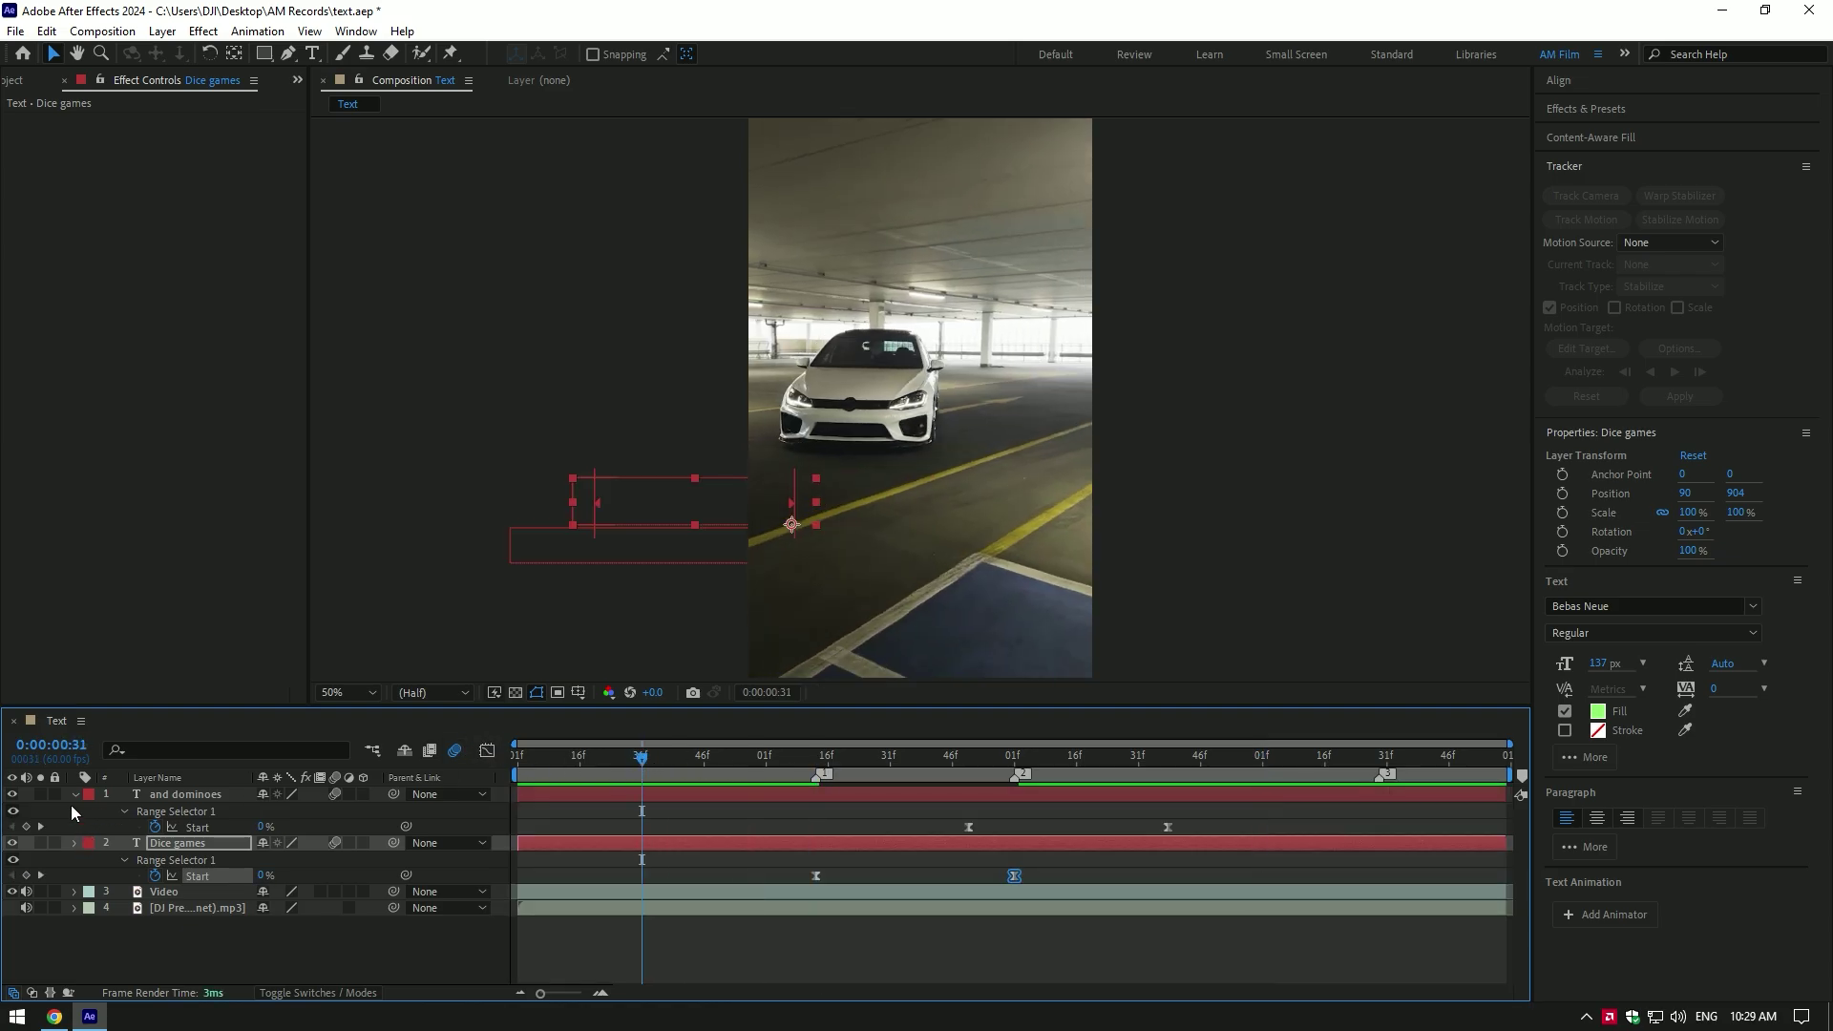
key("u")
left_click(77, 792)
key("space")
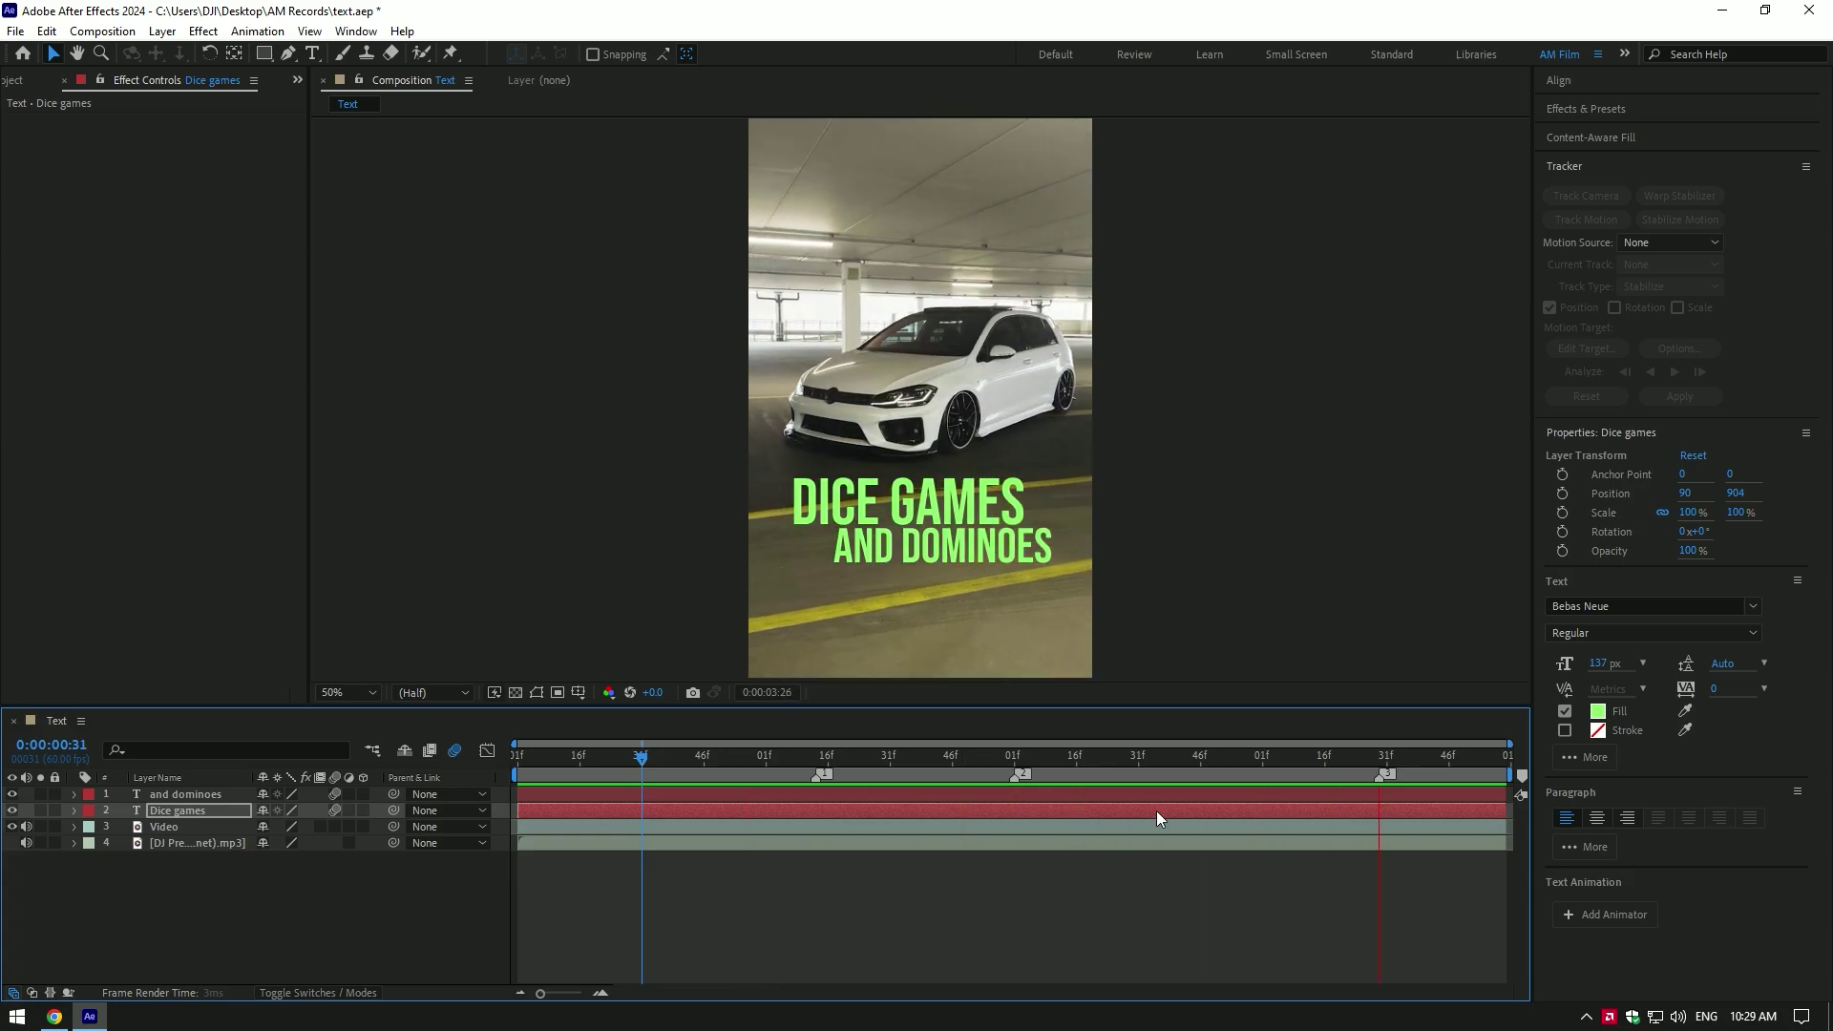
Apply Deep Glow to the Dice games layer on a frame showing both lines.
key("space")
mouse_move(1230, 763)
left_mouse_down()
mouse_move(944, 764)
mouse_move(1129, 762)
left_mouse_up()
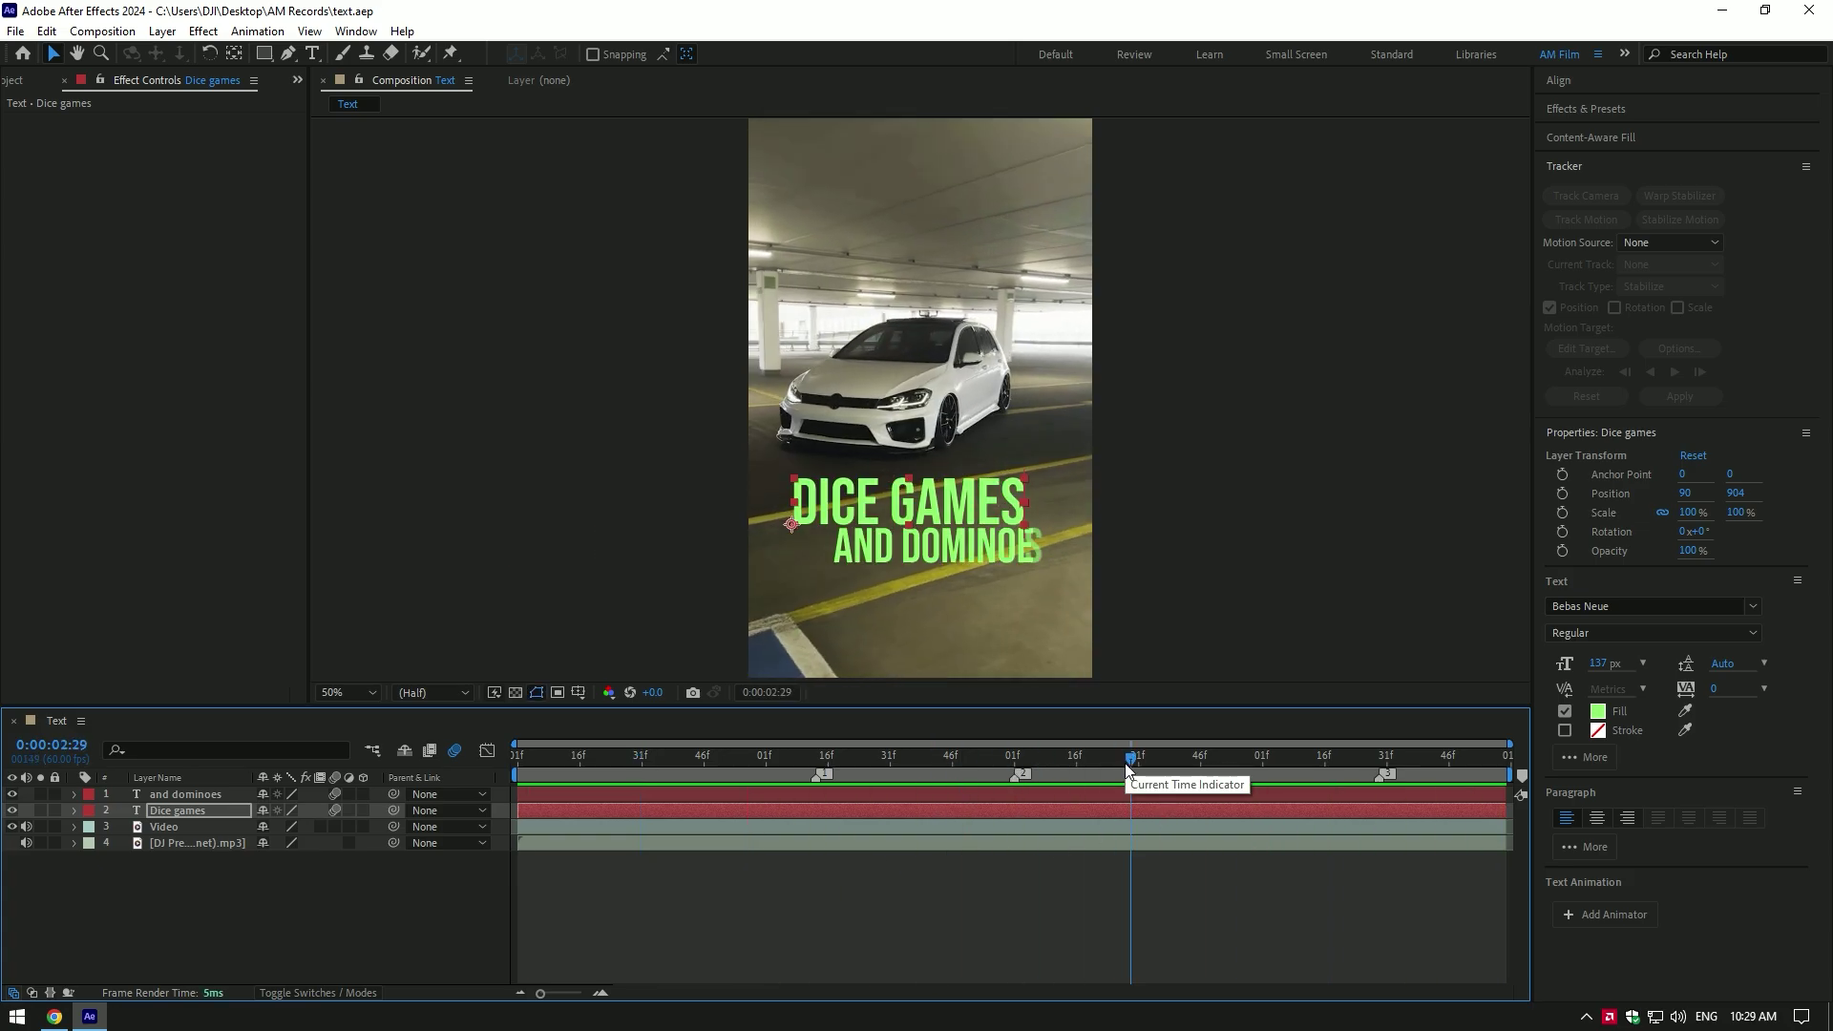
left_click(1108, 813)
key("ctrl+space")
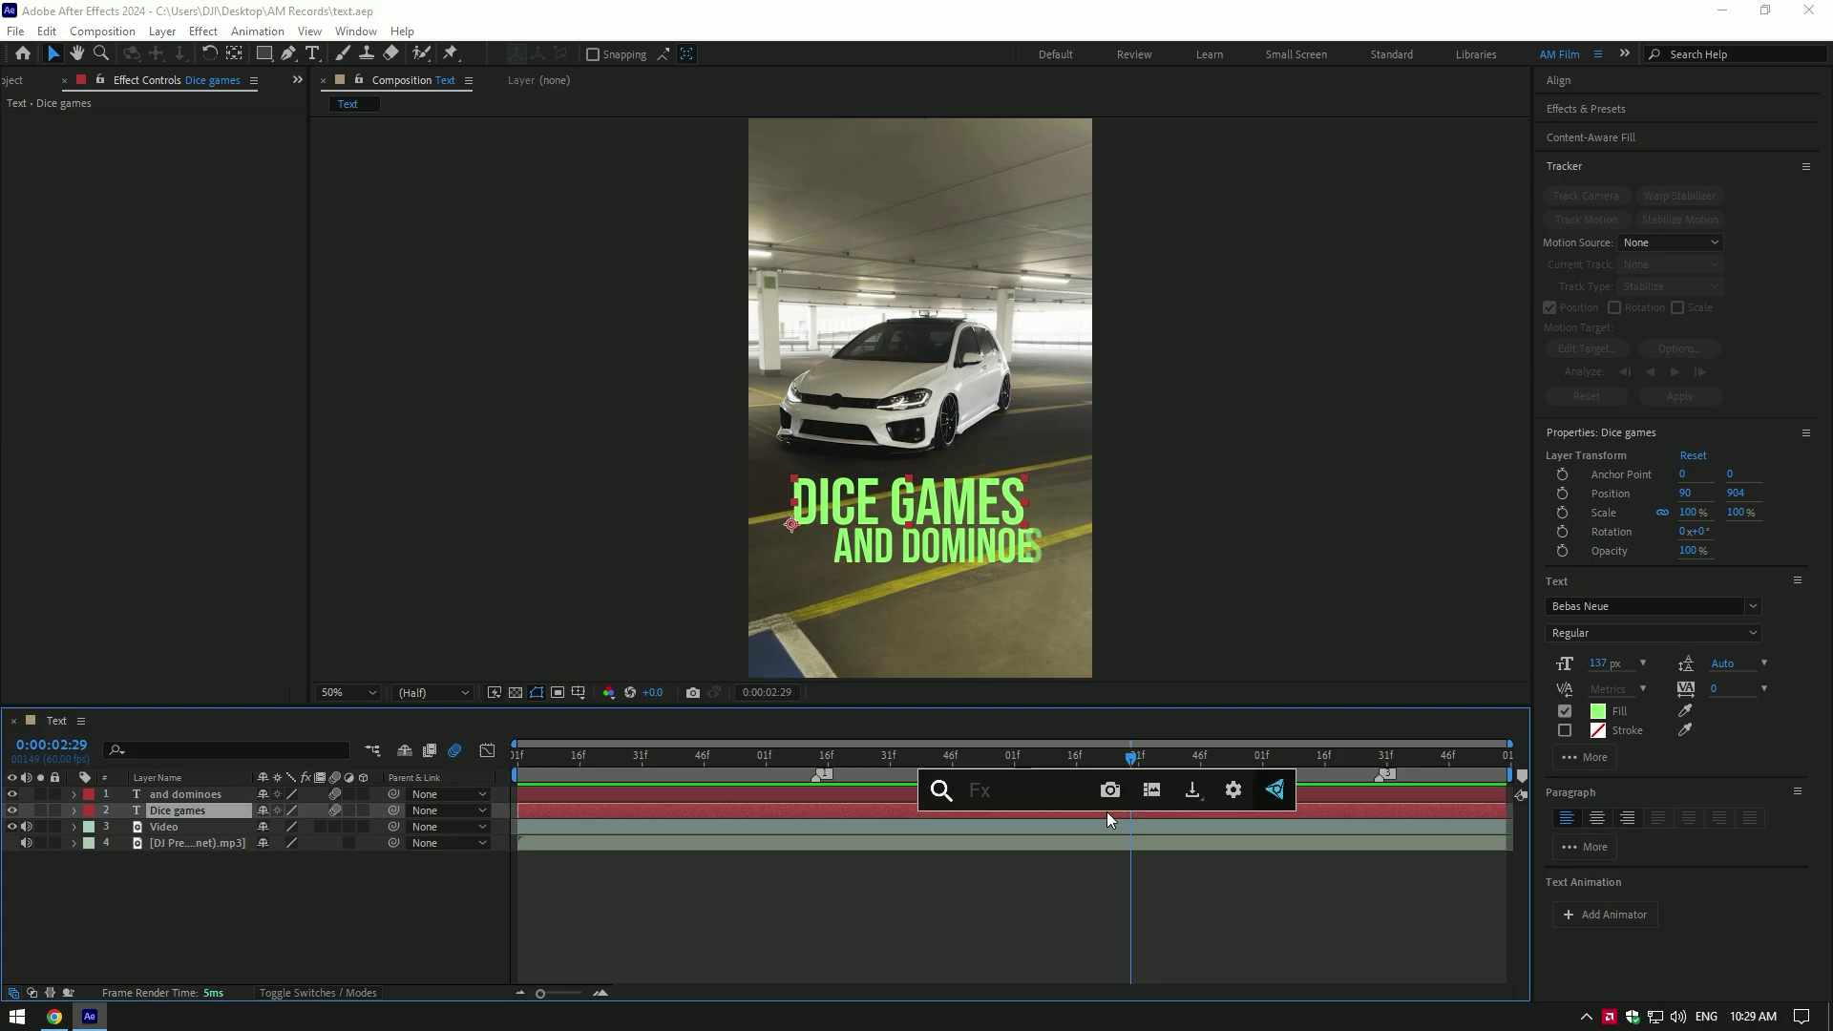
type("glow")
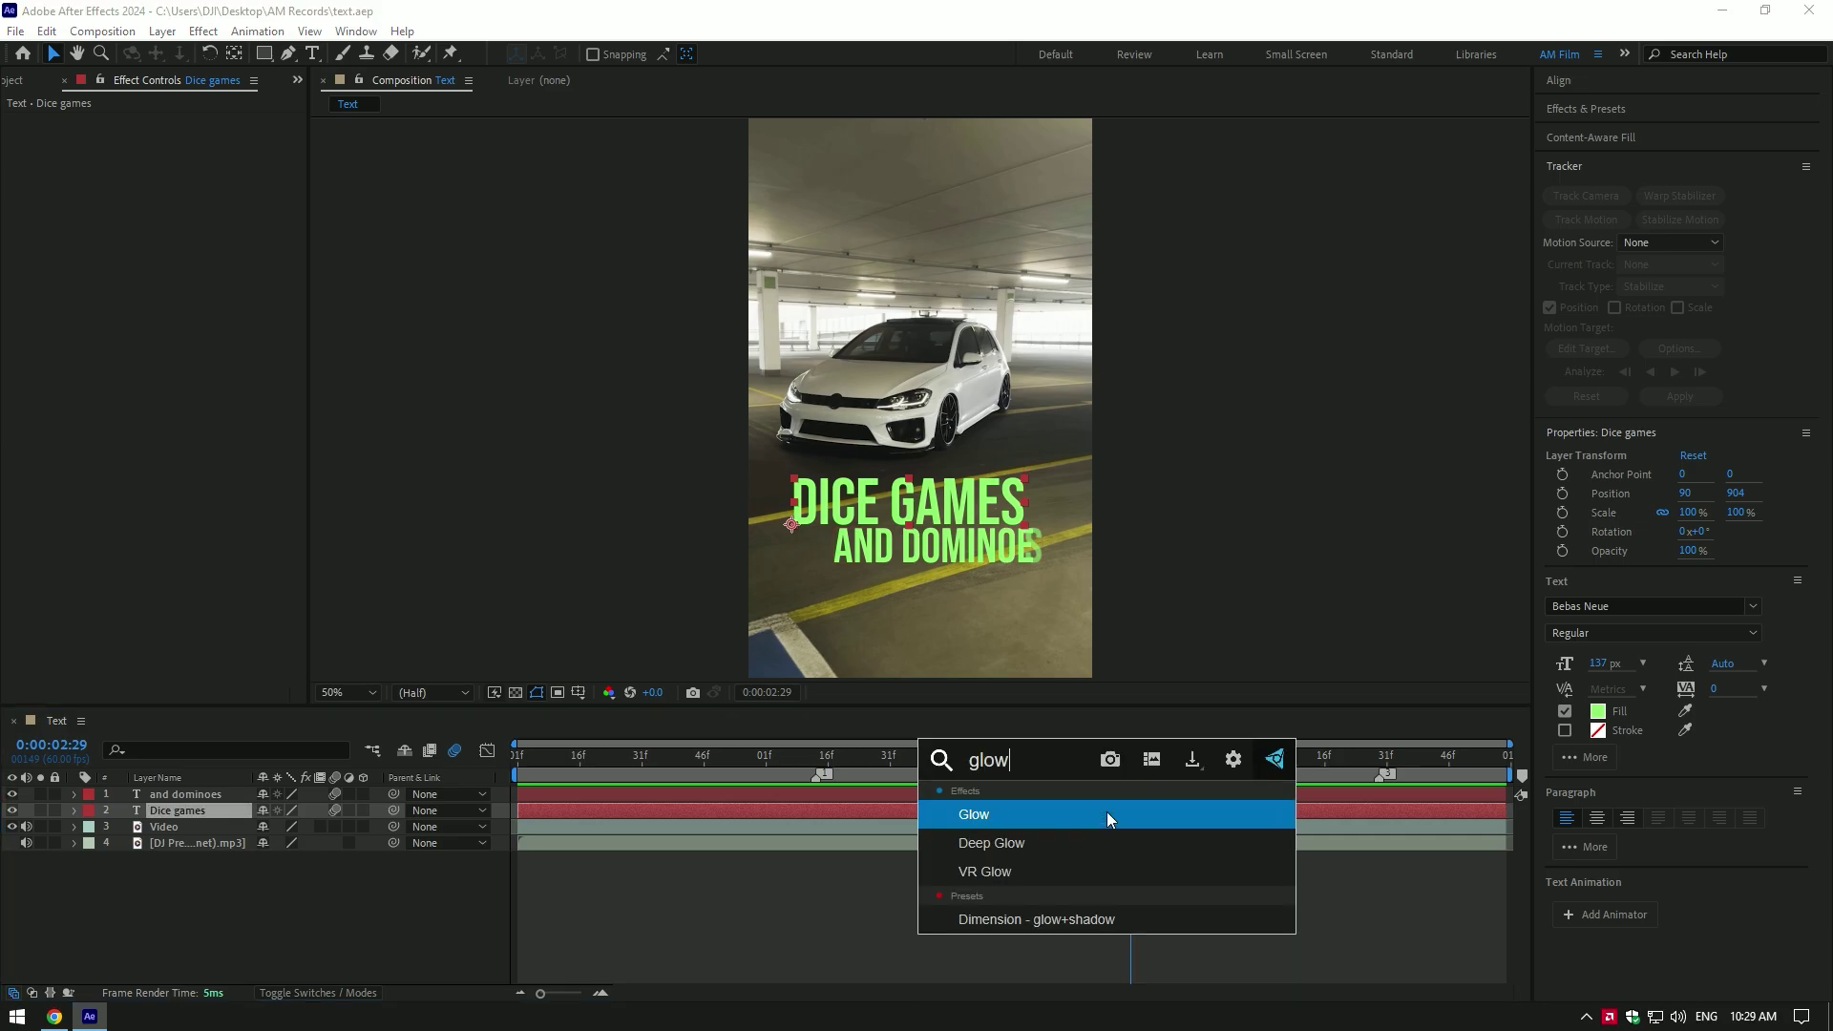
left_click(1026, 841)
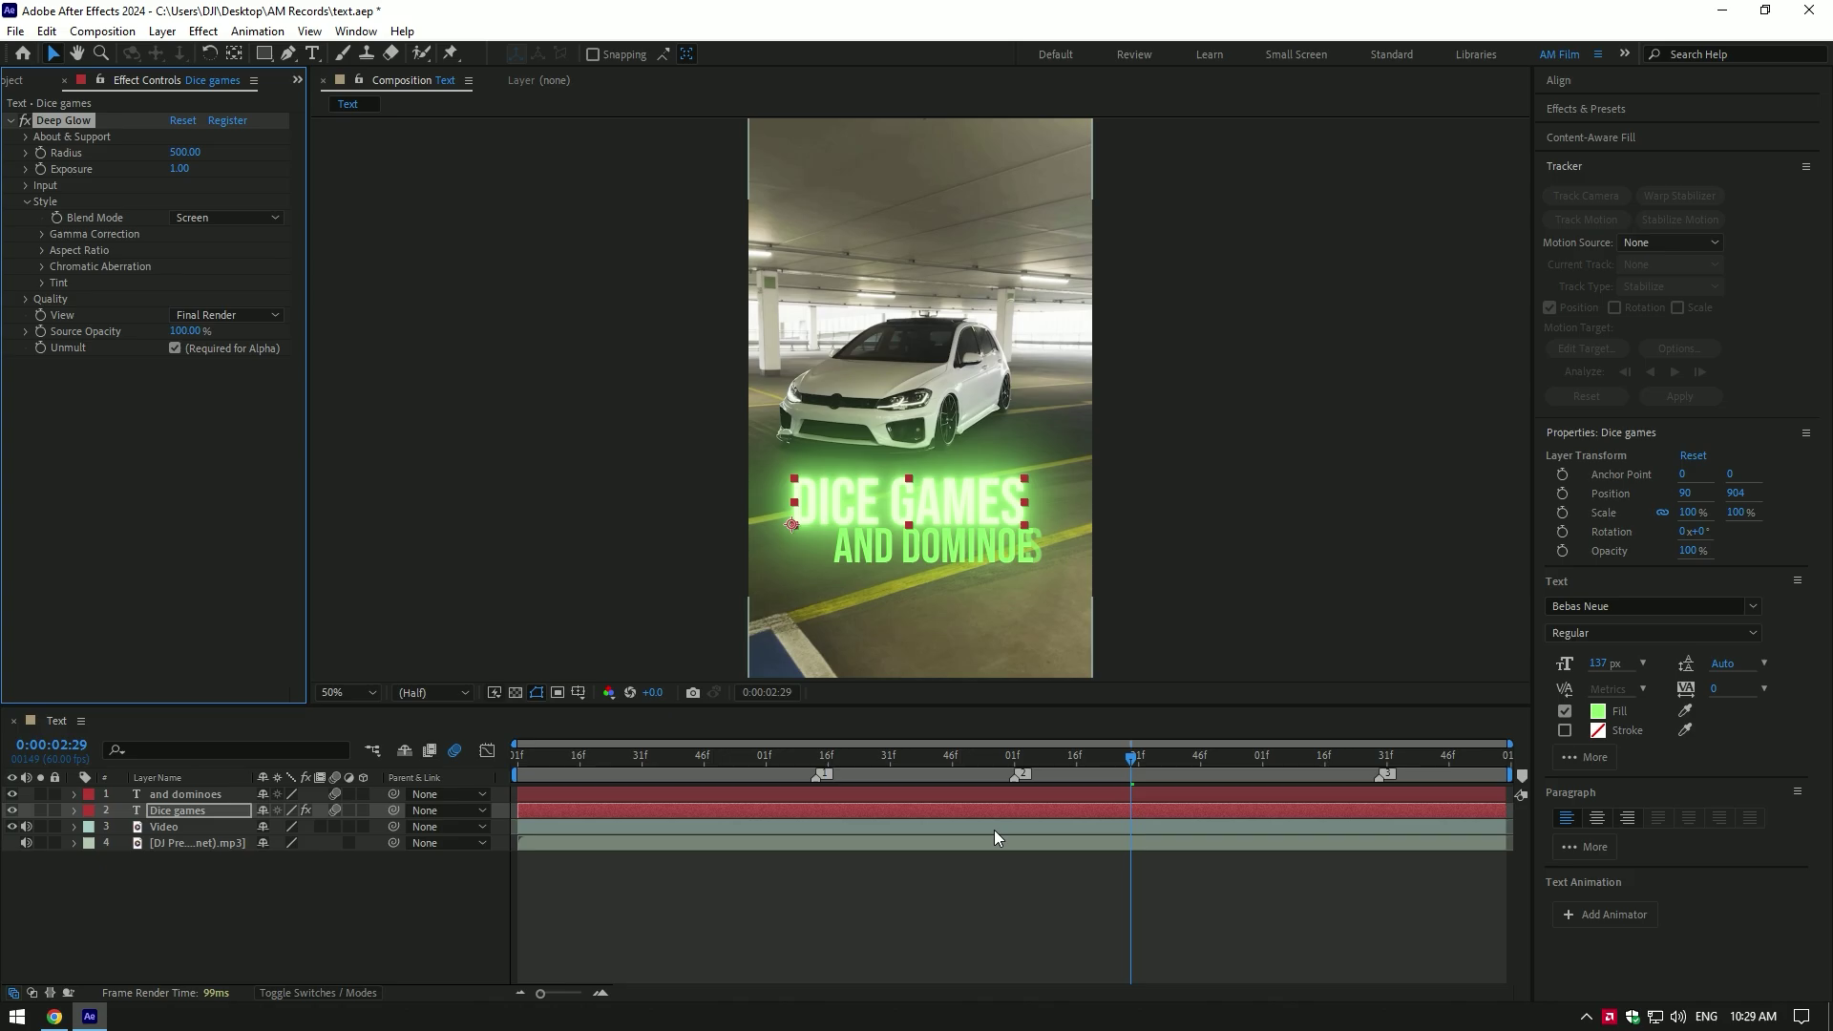
Set Deep Glow Exposure to 0.25 and enable Red & Blue chromatic aberration at 1.85.
left_click_drag(181, 170, 122, 172)
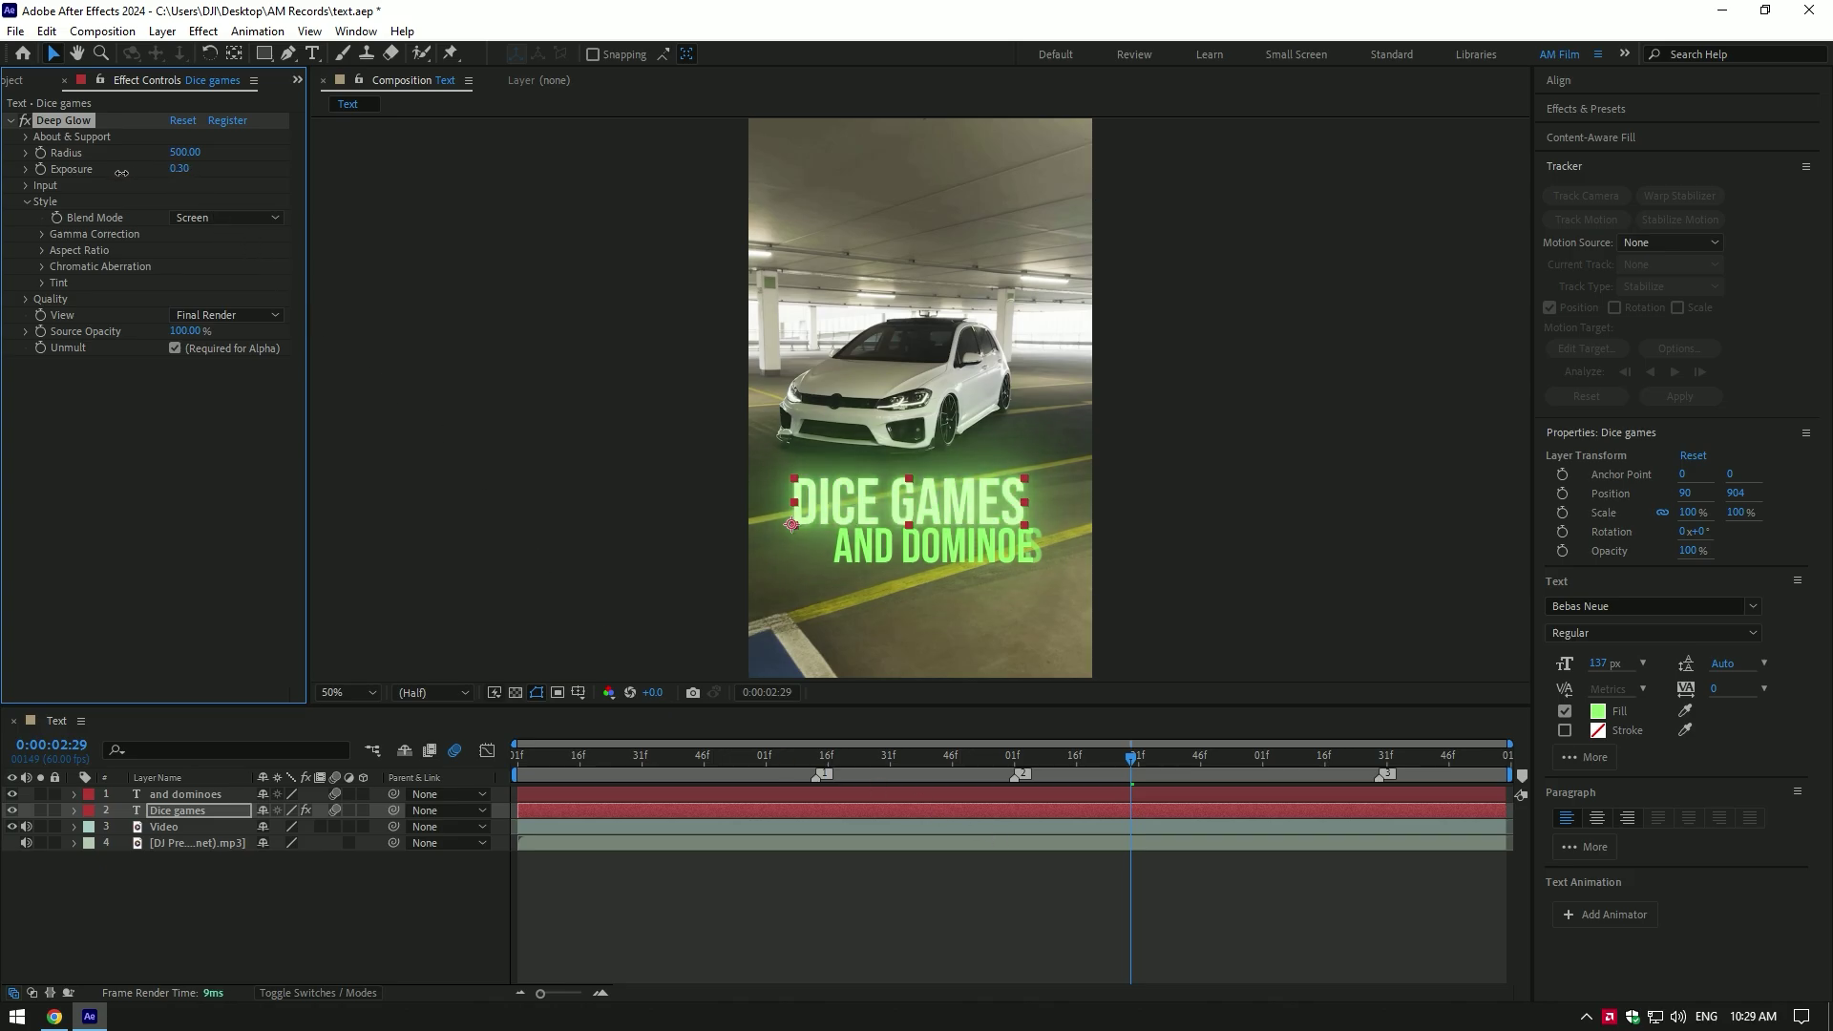
left_click(42, 265)
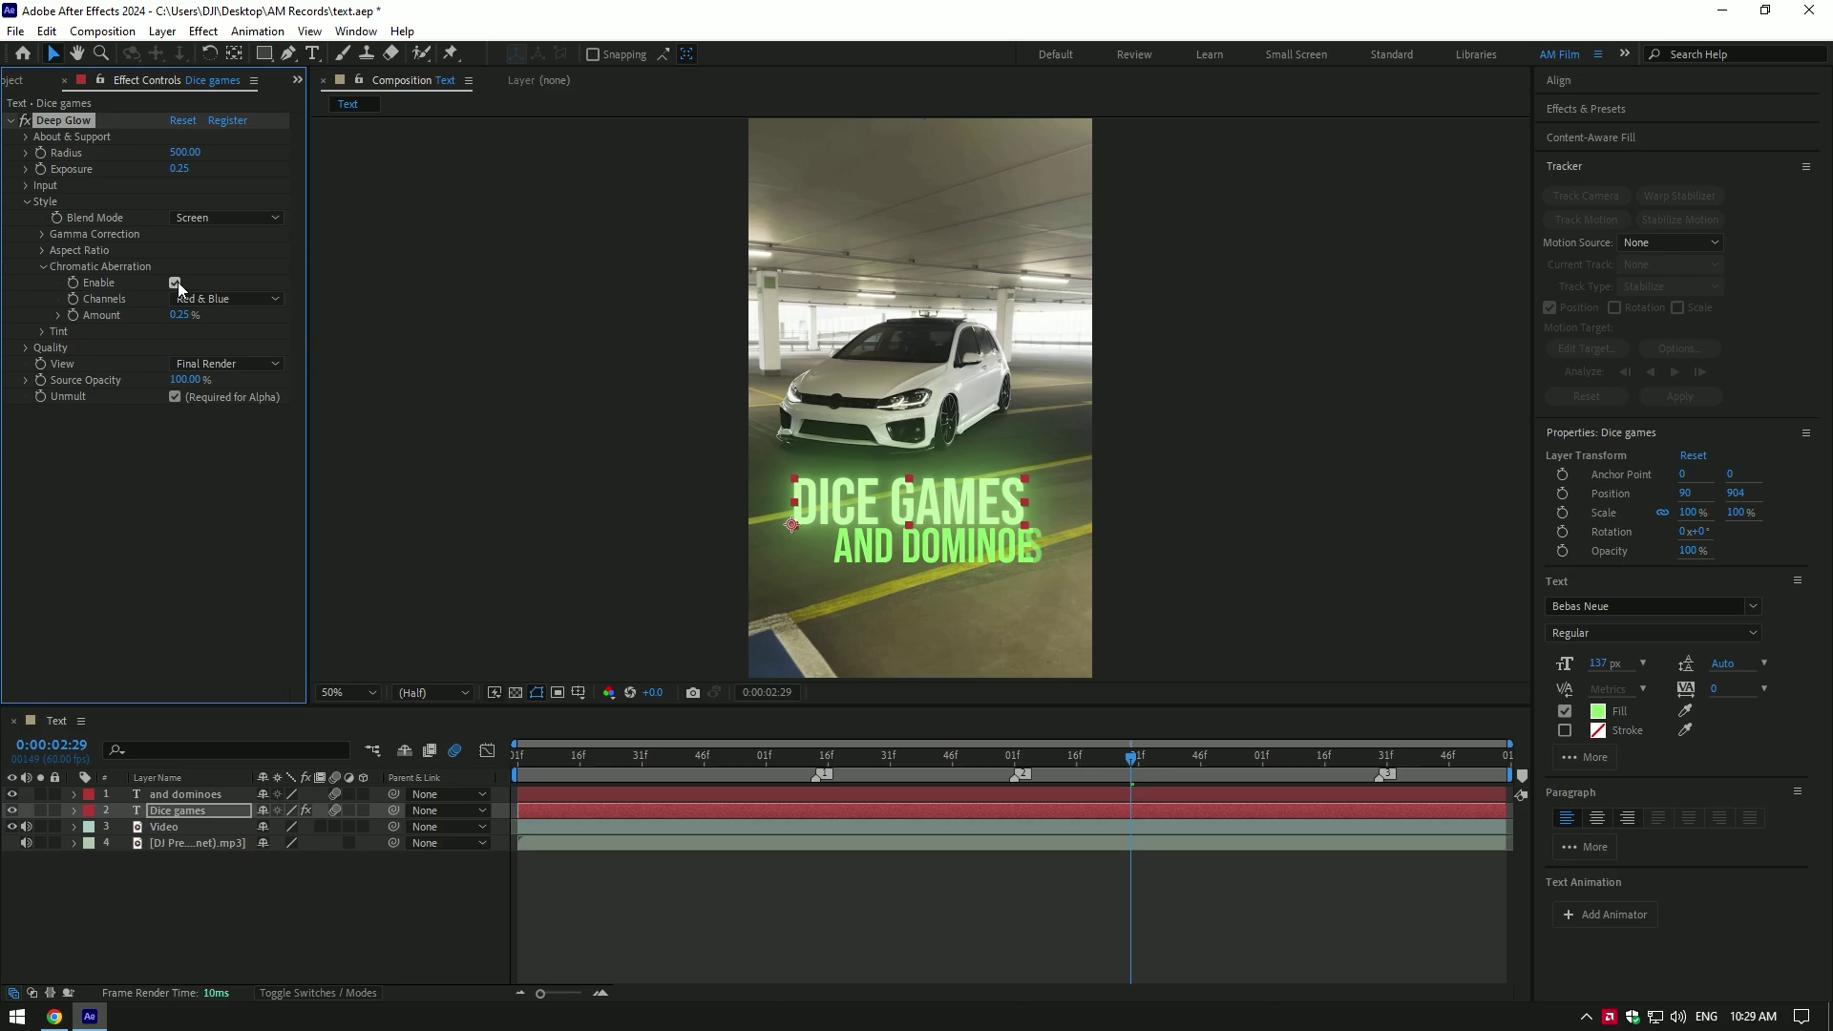
left_click_drag(178, 315, 247, 321)
left_click_drag(1076, 757, 1130, 760)
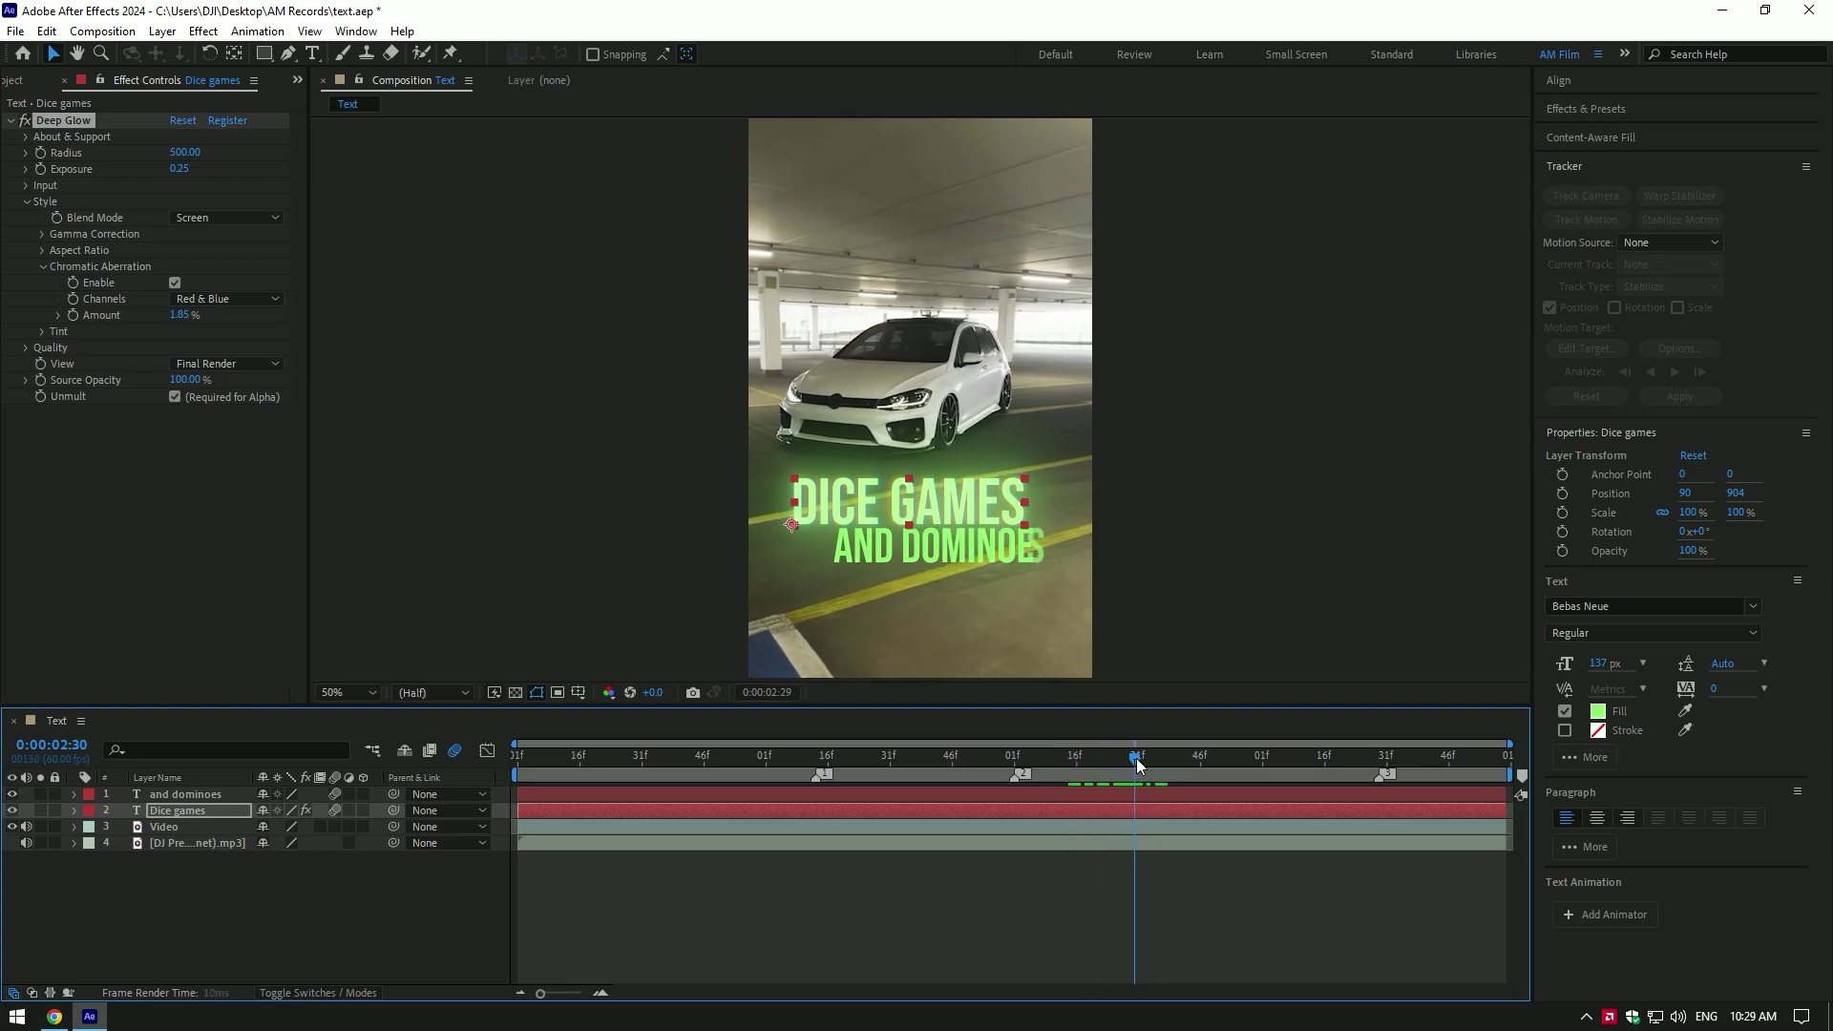
left_click(54, 124)
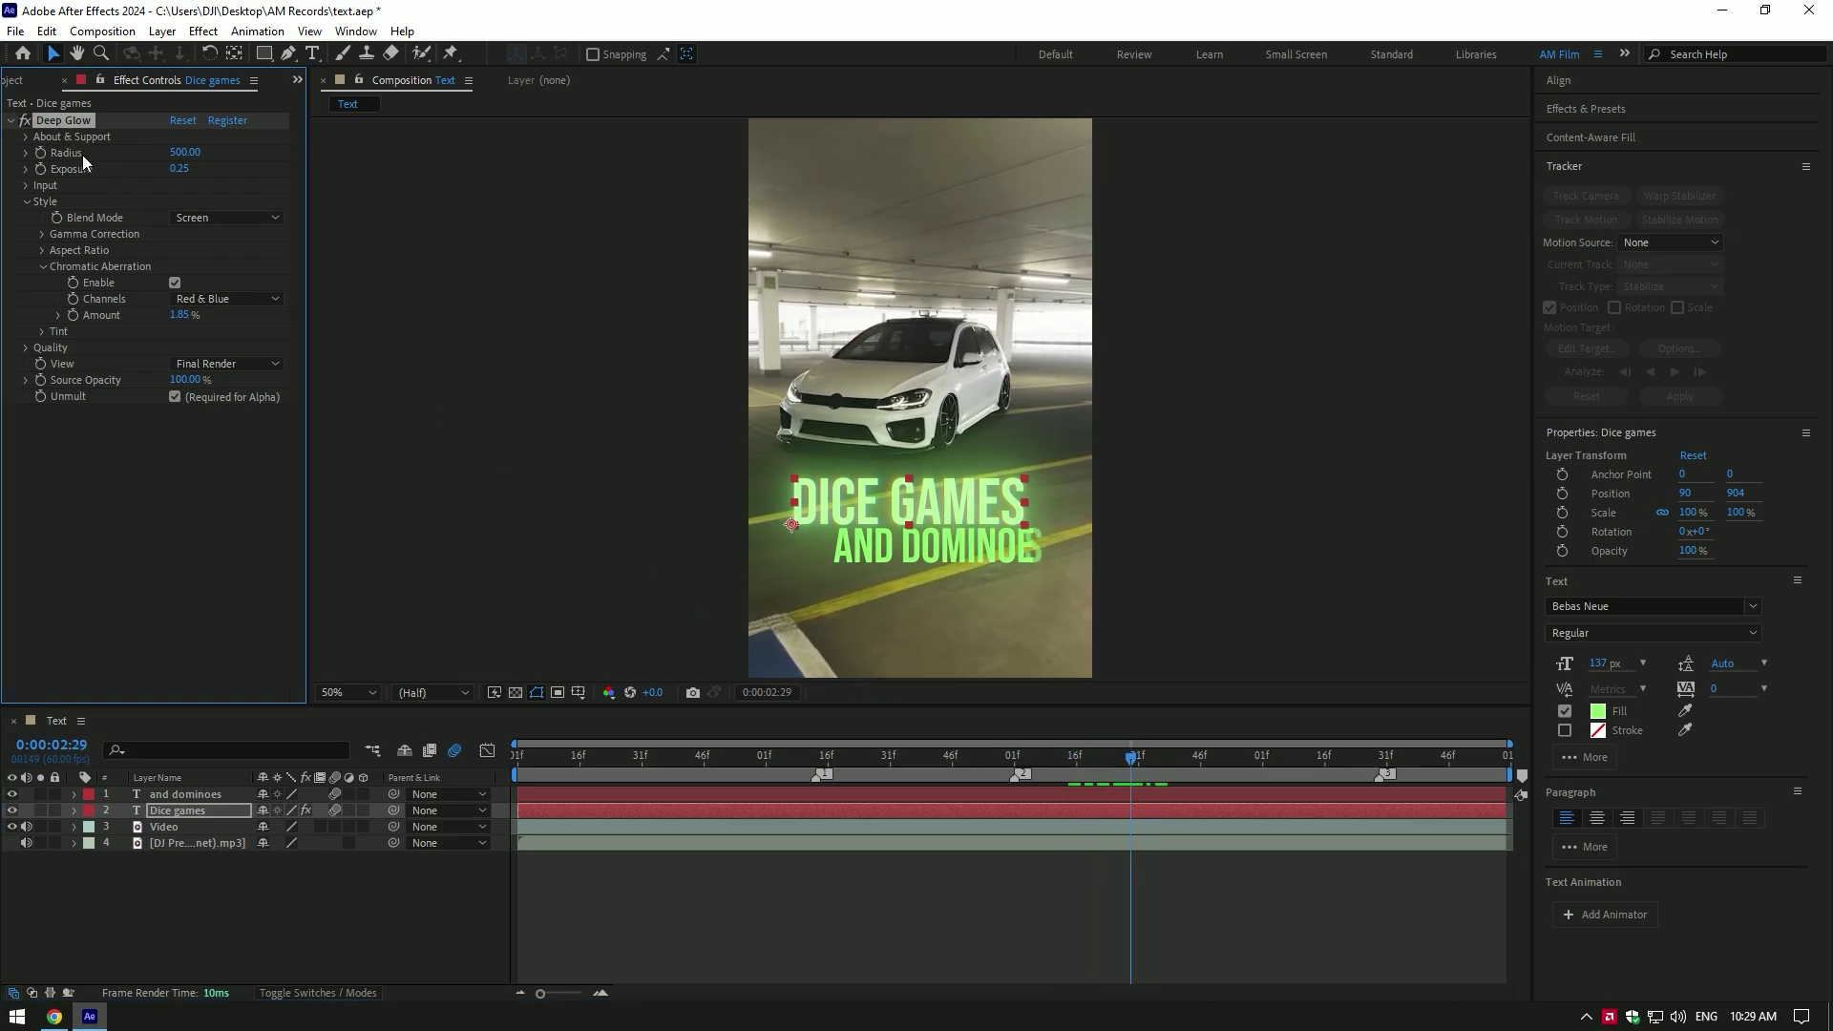
Set the AND DOMINOES Deep Glow Radius to 250 and Exposure to 0.36.
left_click(1163, 794)
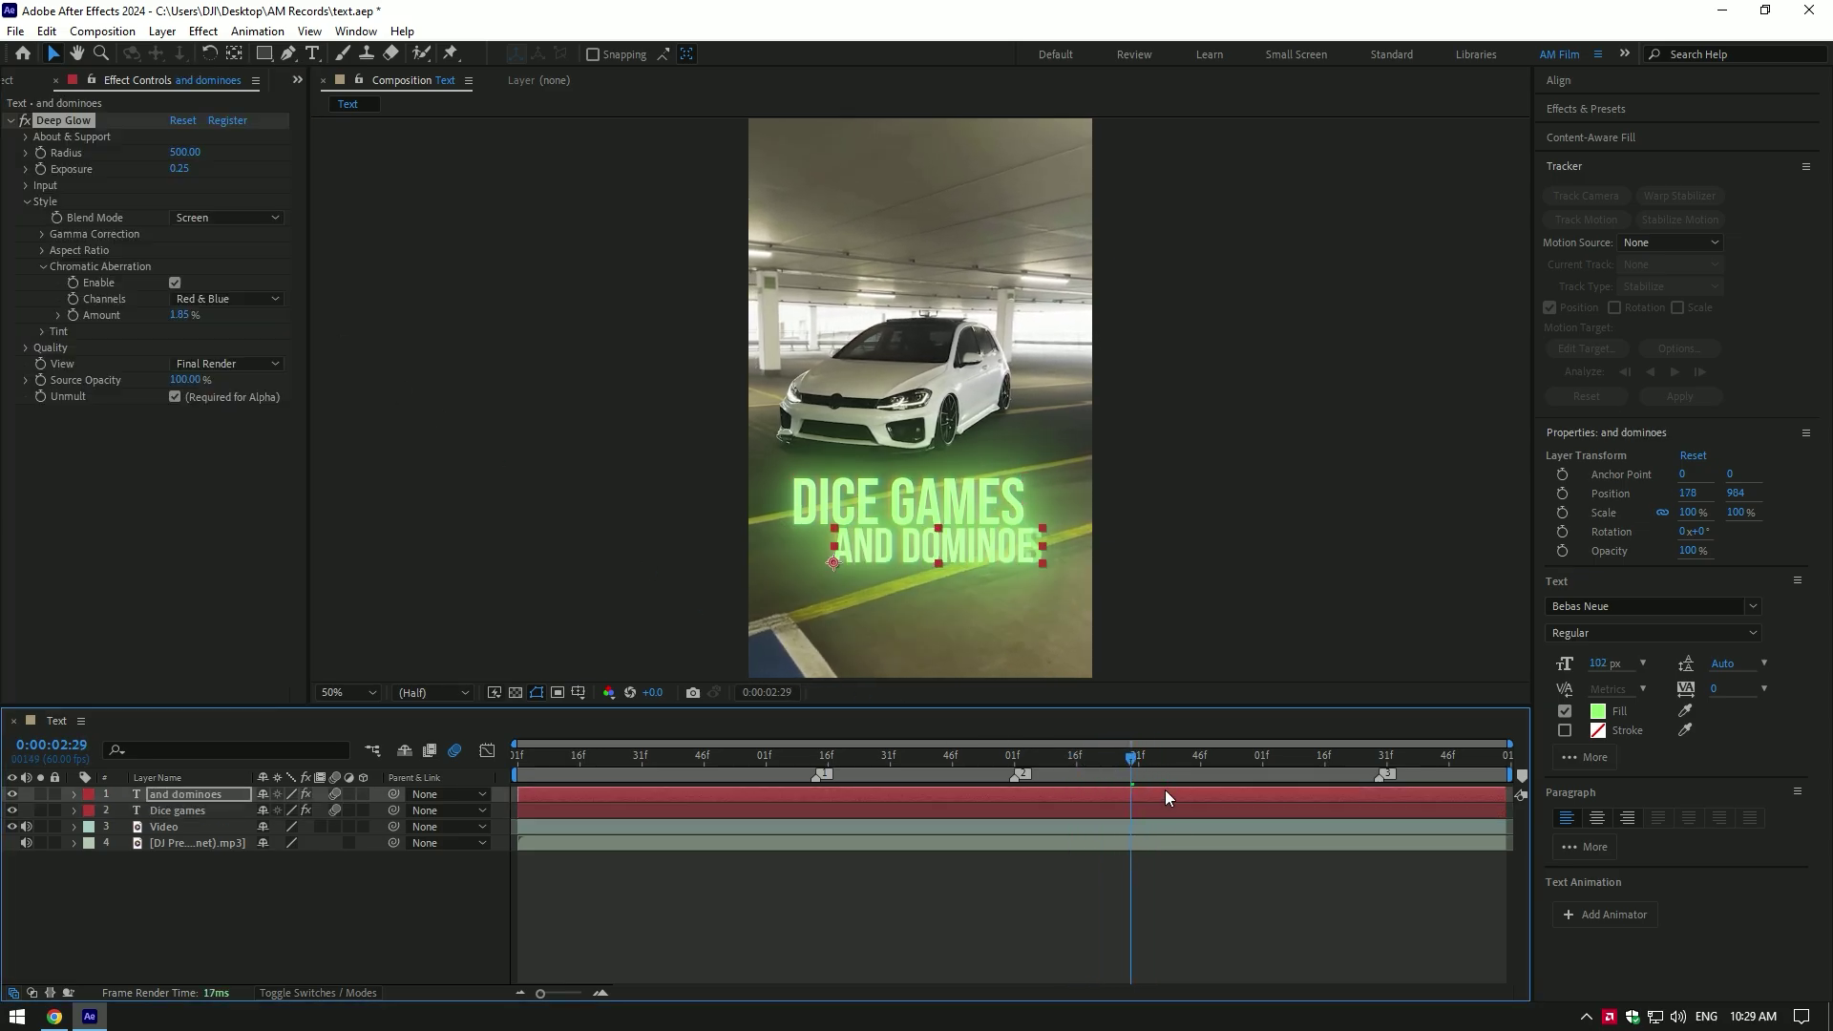
type("250")
key("Return")
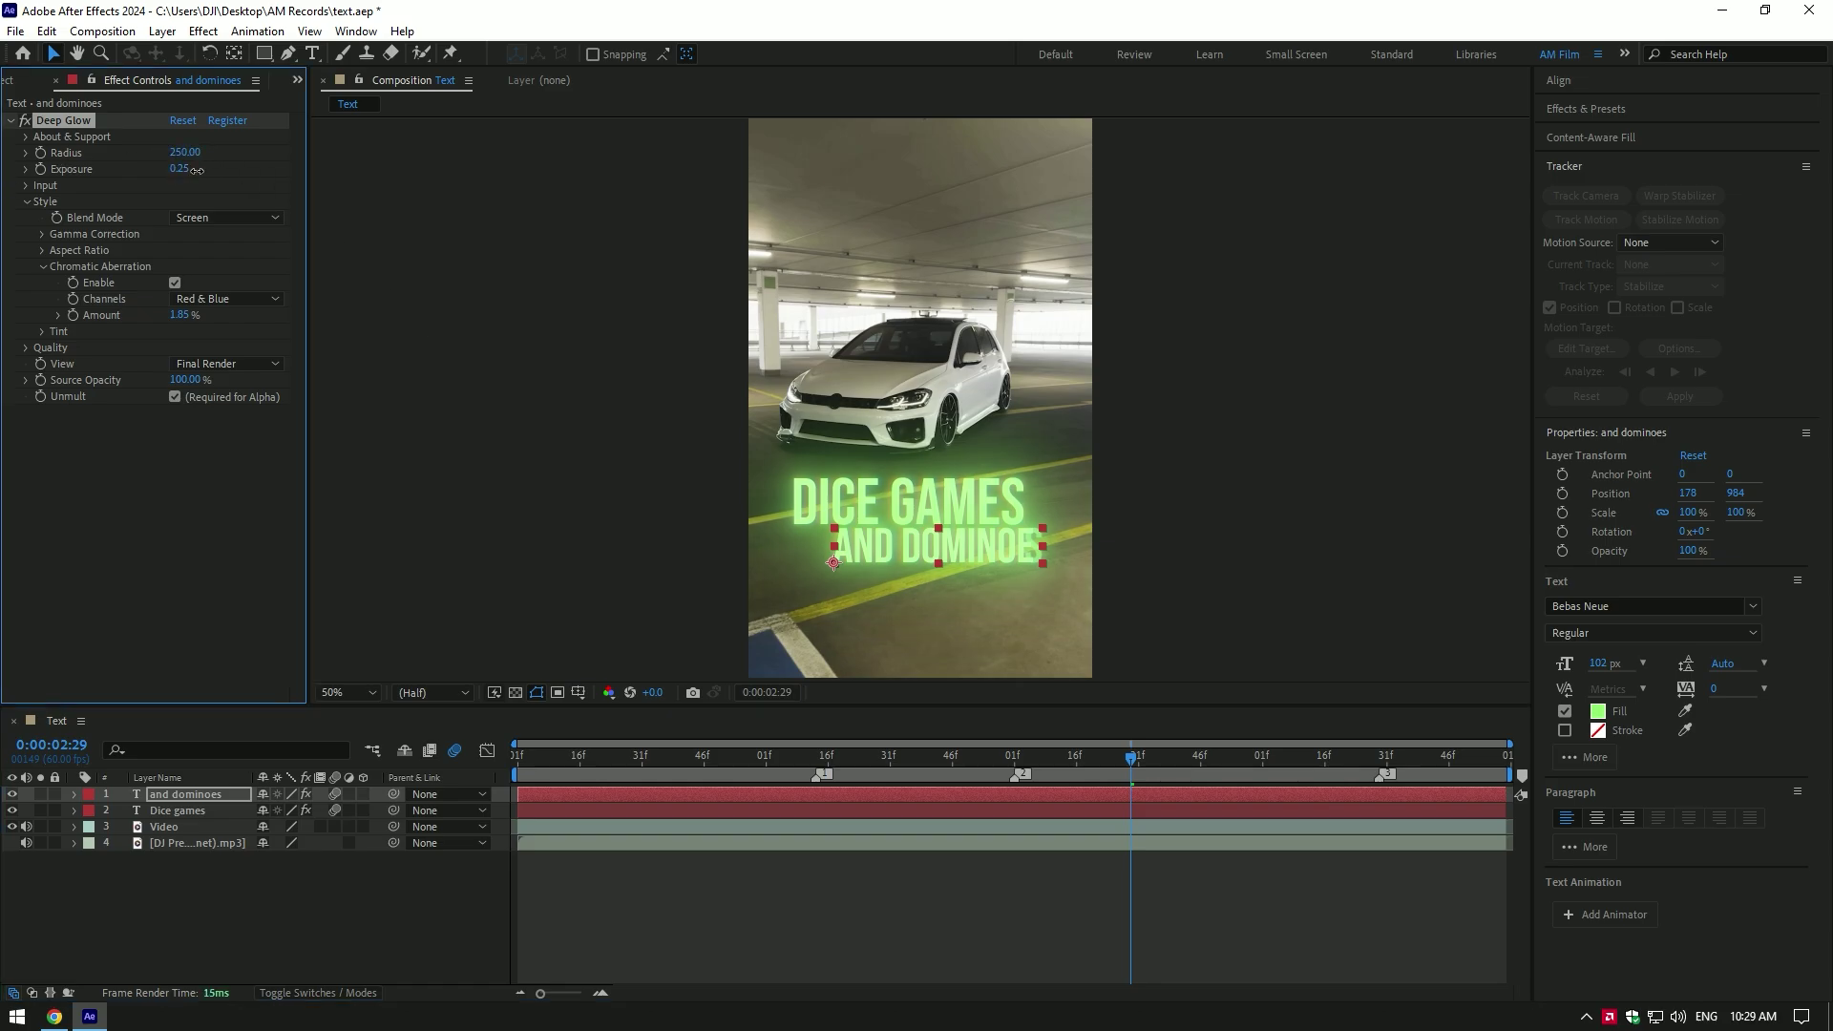
left_click_drag(181, 170, 191, 171)
Change the AND DOMINOES fill colour from green to teal.
left_click(312, 53)
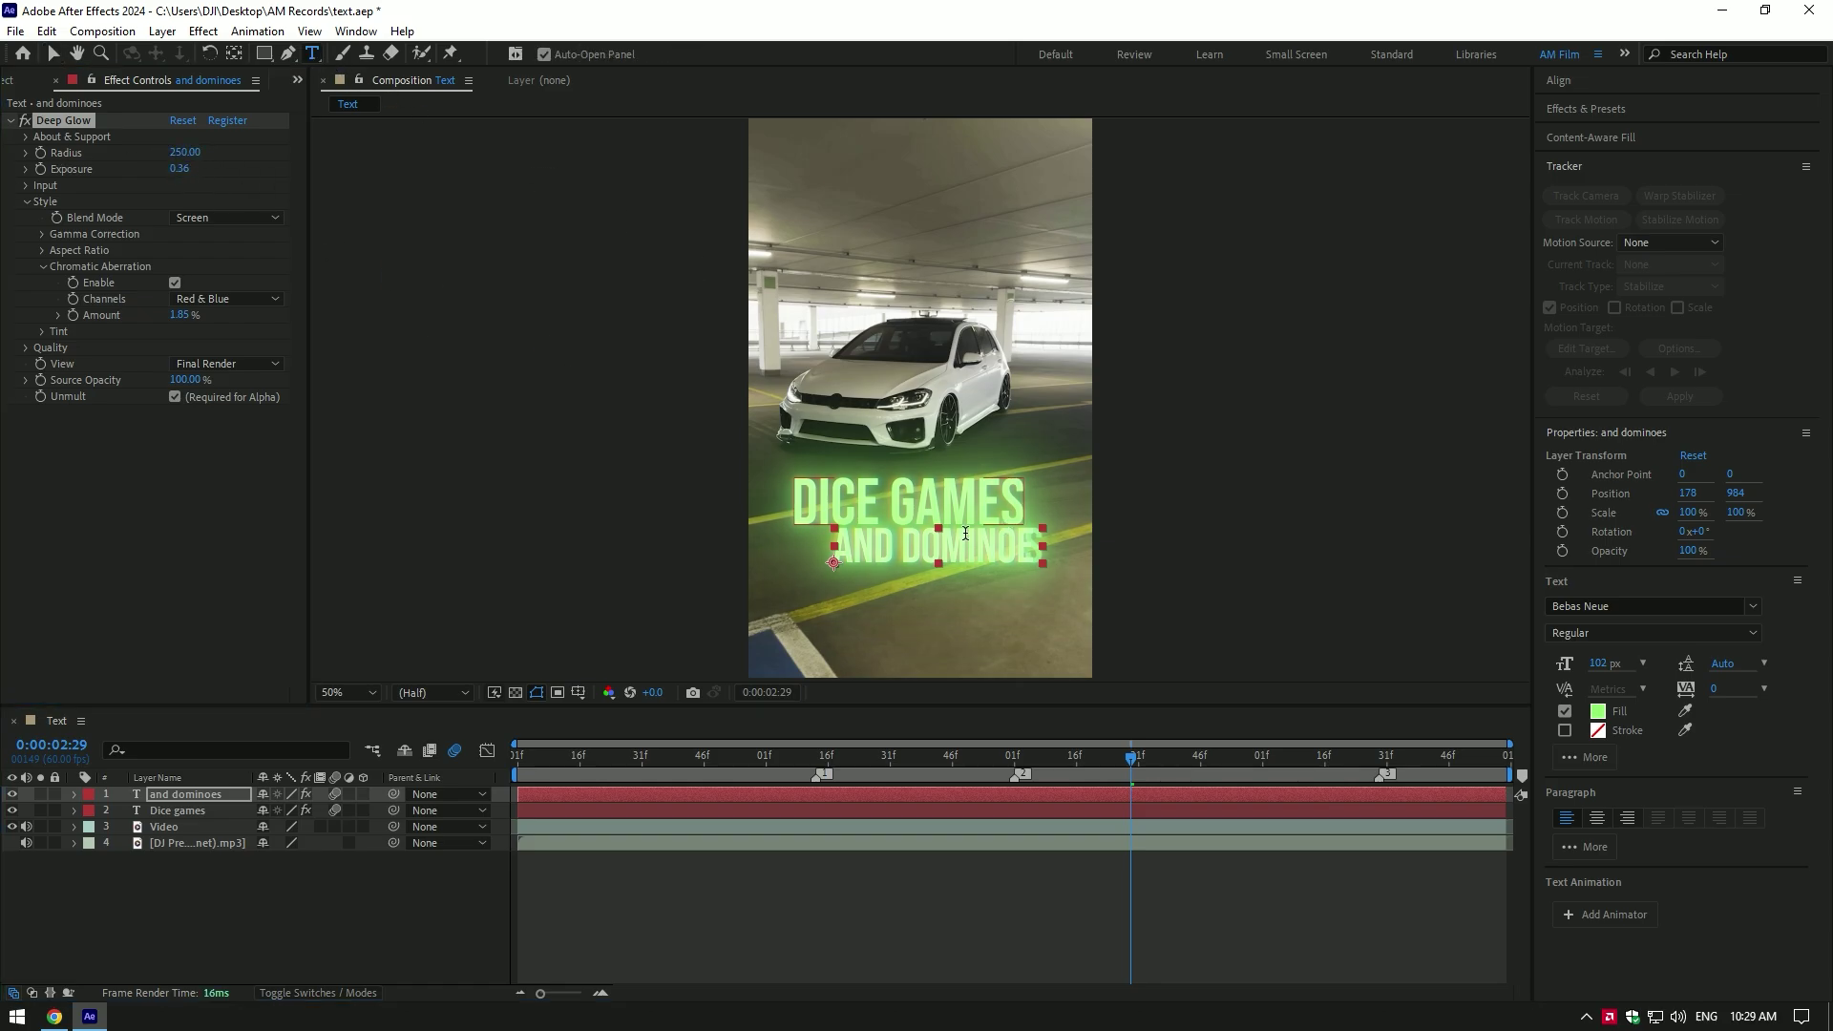
double_click(968, 542)
left_click(1599, 711)
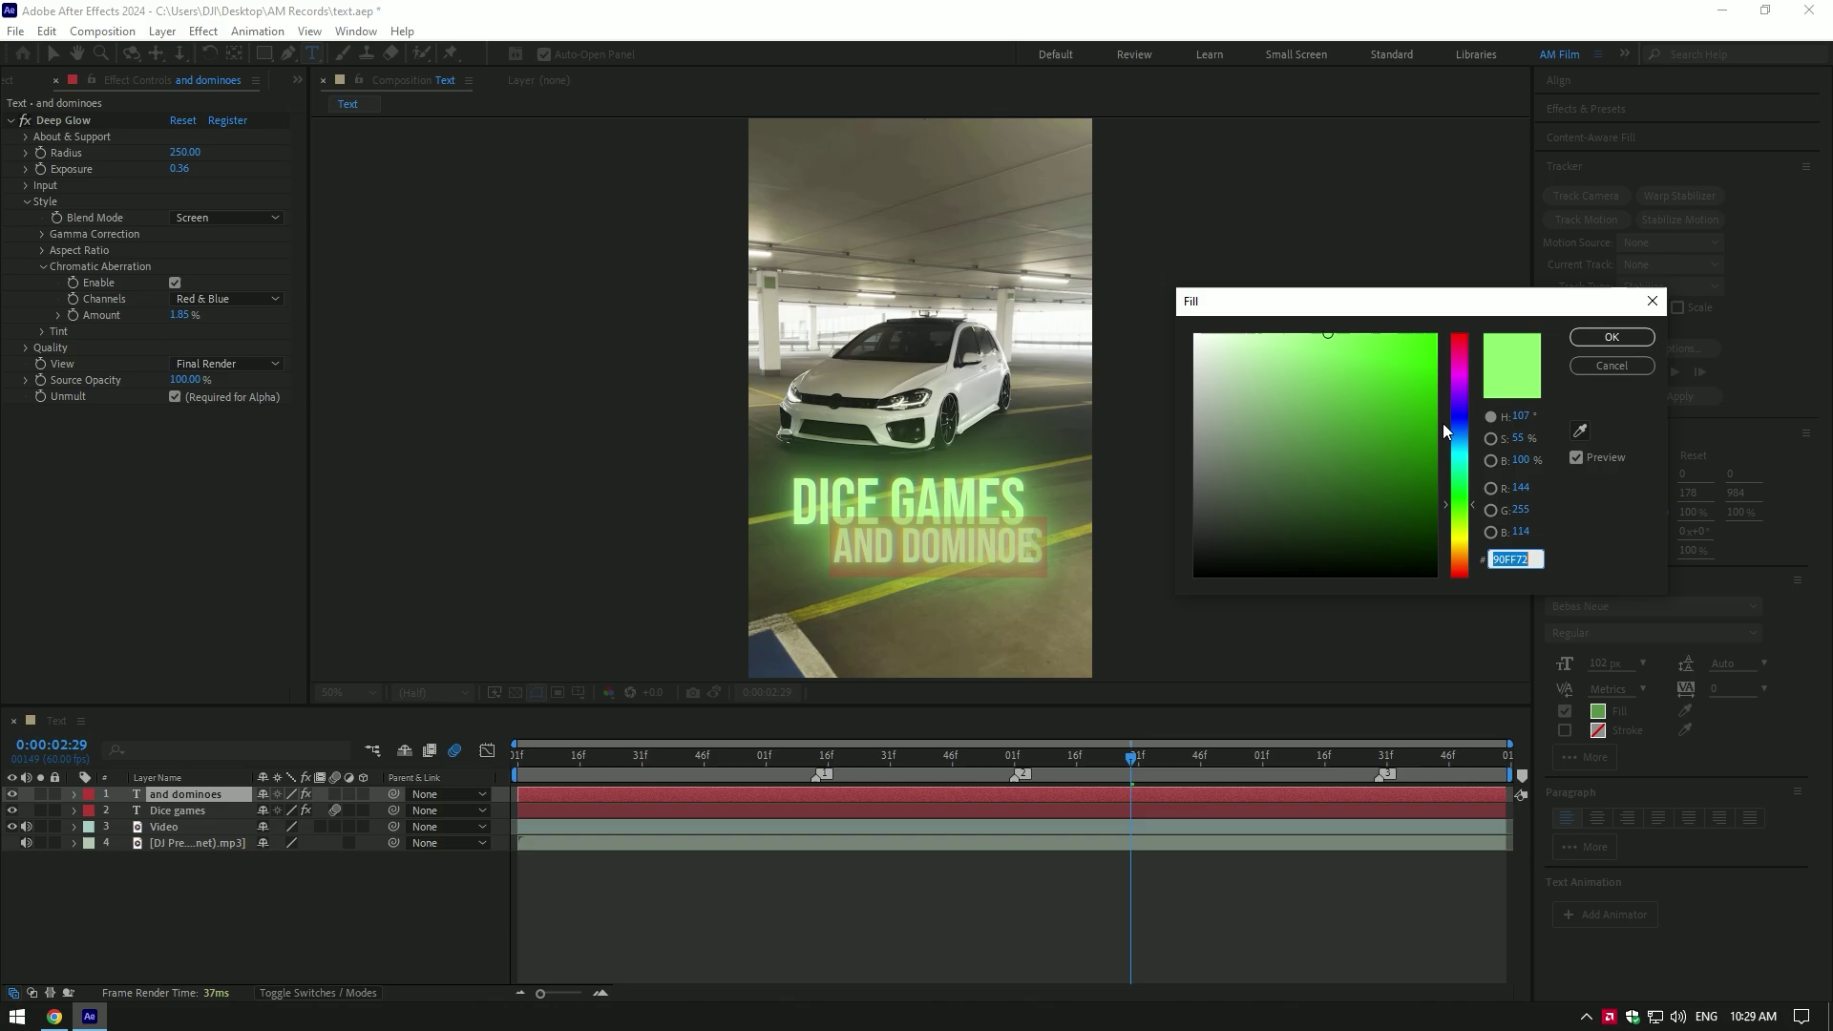
left_click_drag(1472, 437, 1471, 473)
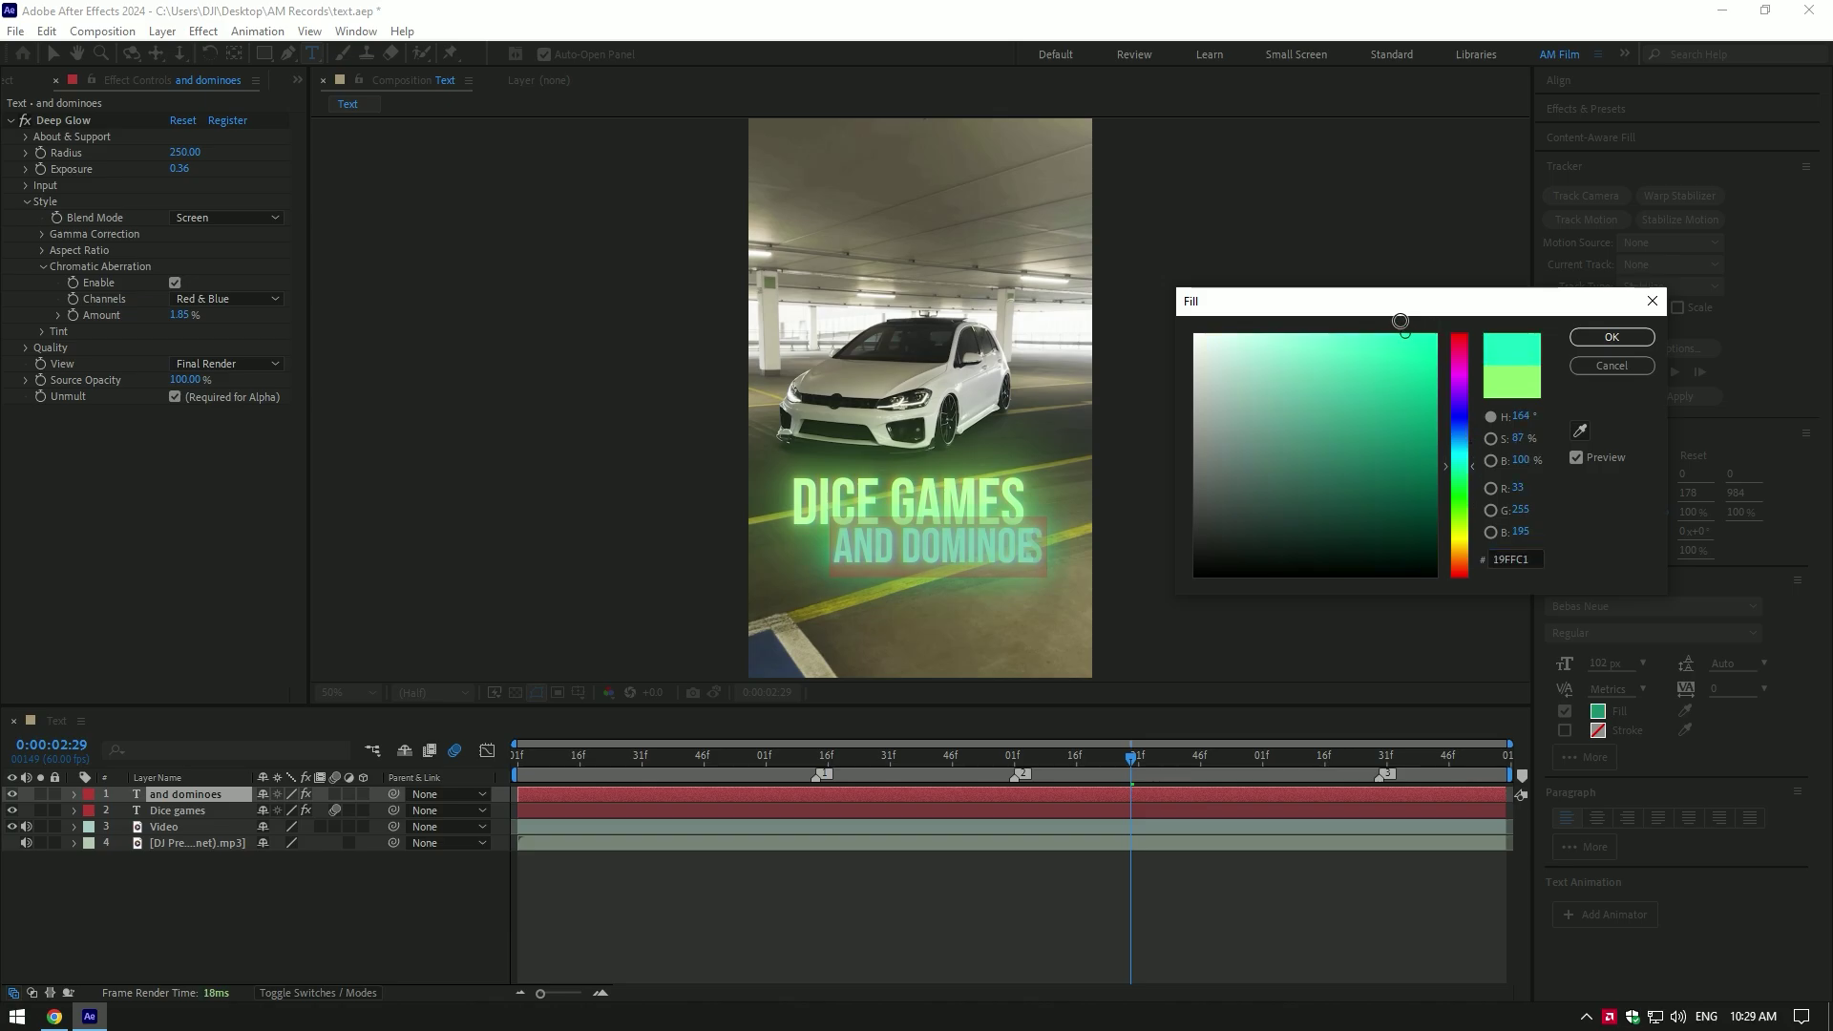
left_click(1608, 341)
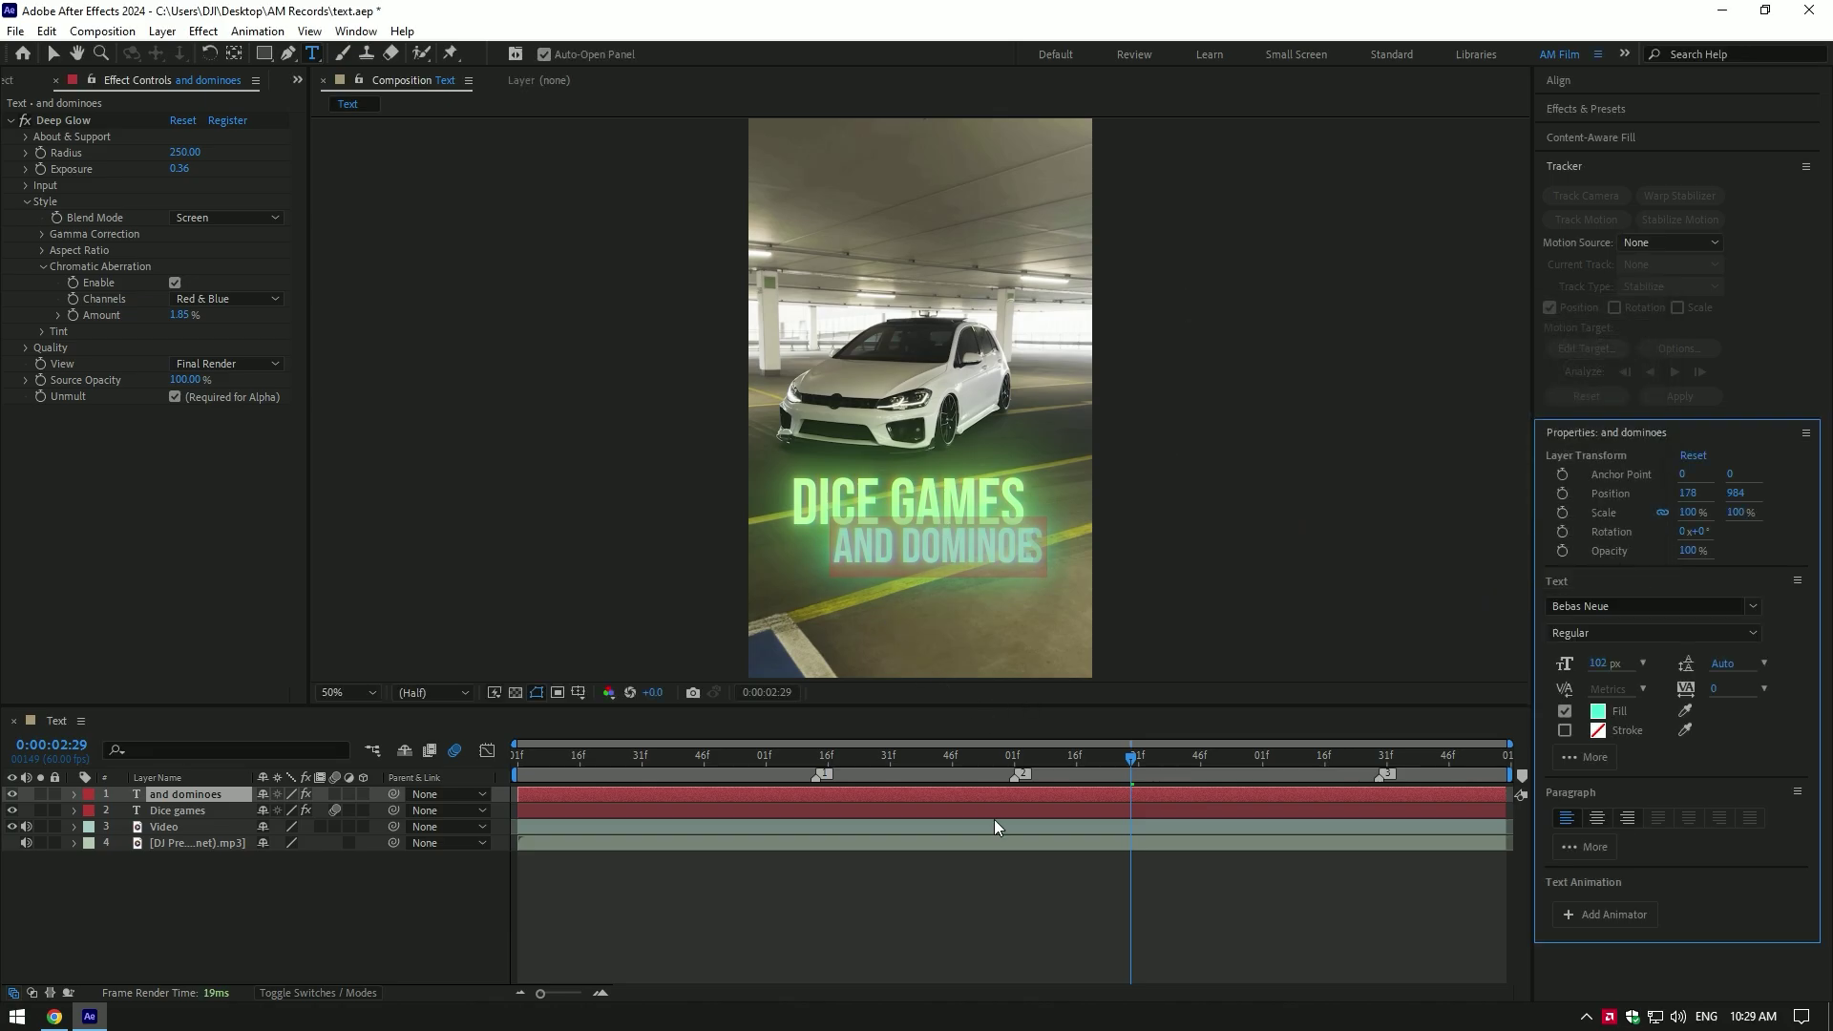
left_click(1188, 771)
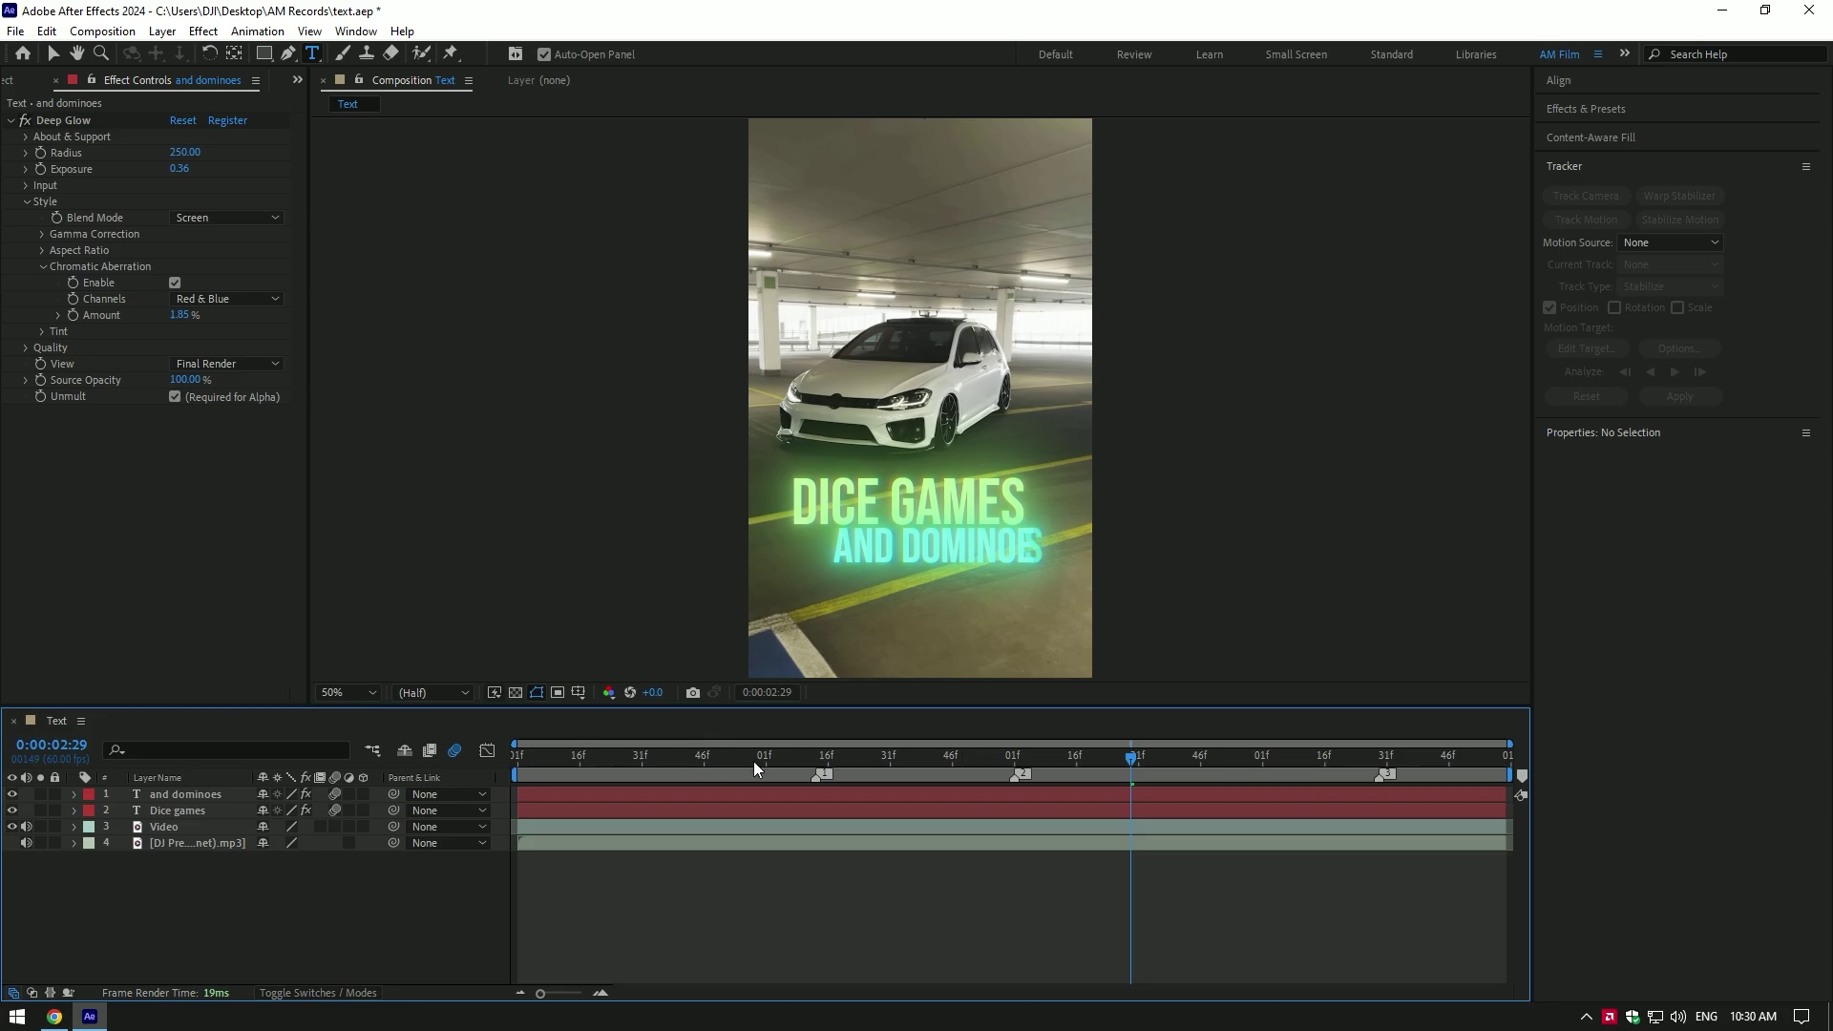
Preview the animation and stop on a frame with both lines fully revealed.
left_click_drag(753, 761, 609, 758)
key("space")
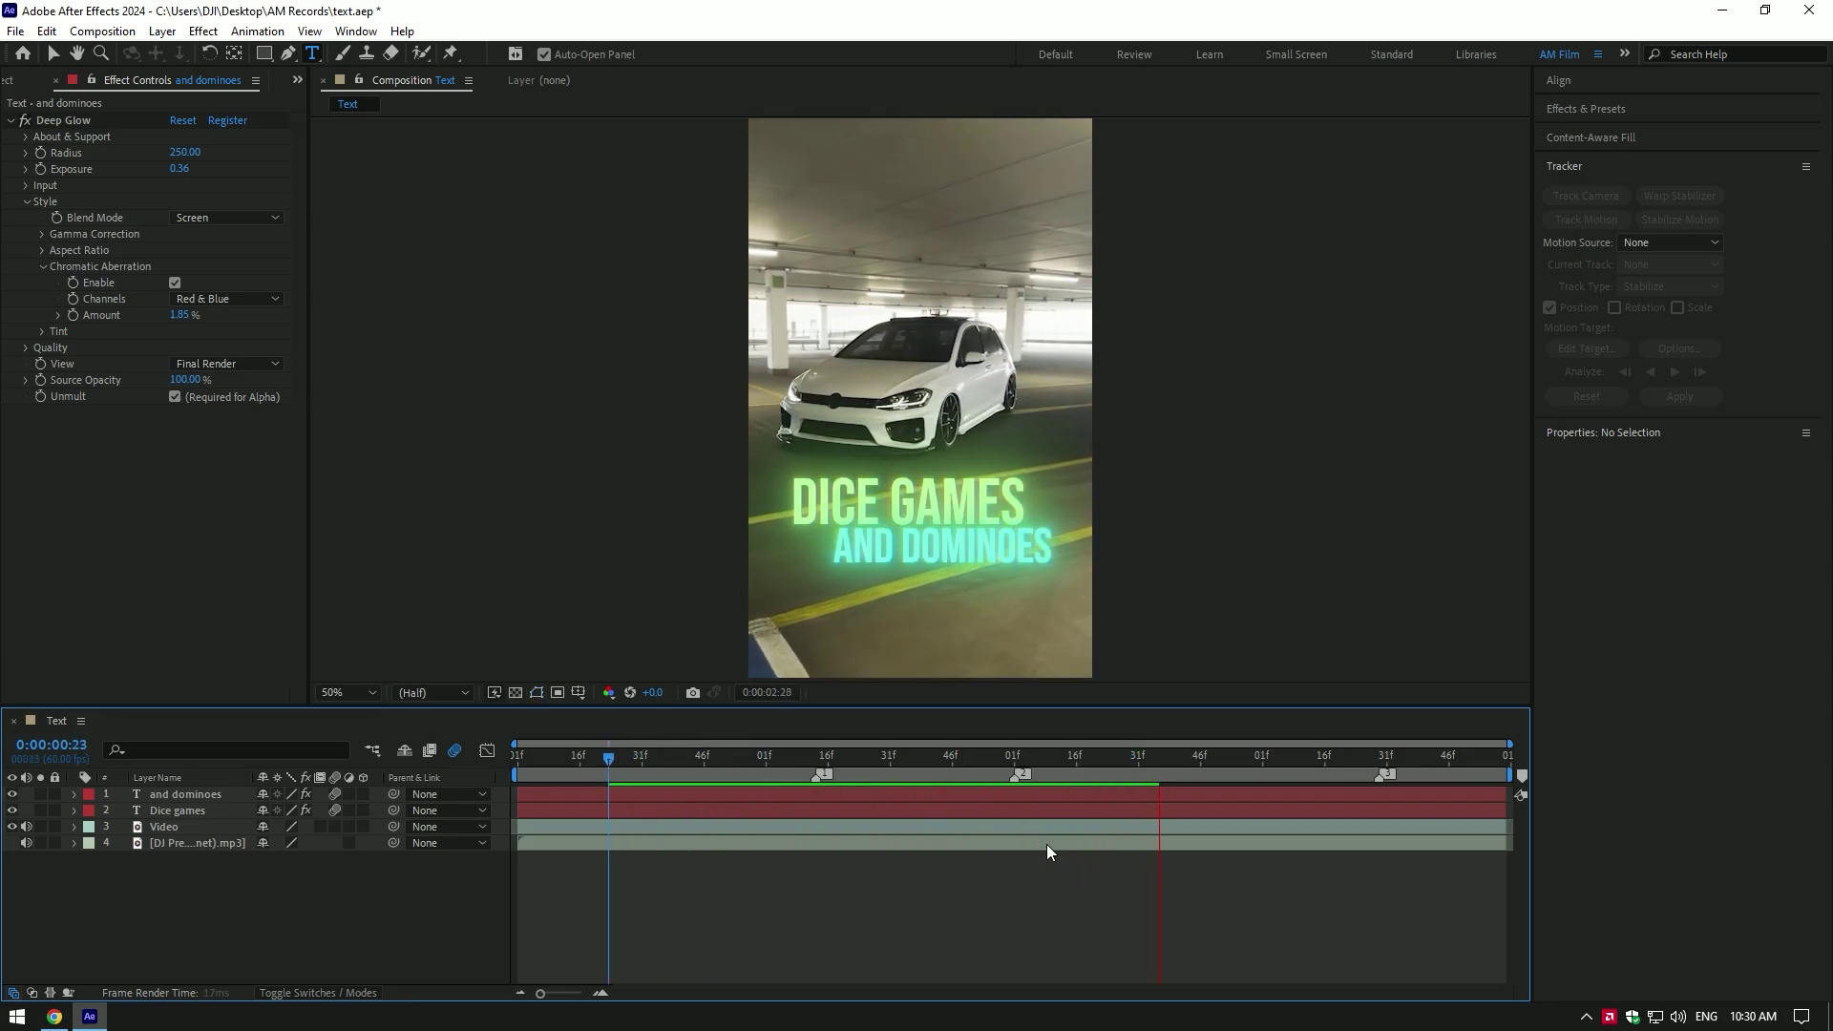
left_click(1145, 795)
mouse_move(1219, 758)
left_mouse_down()
mouse_move(1127, 762)
mouse_move(1185, 761)
left_mouse_up()
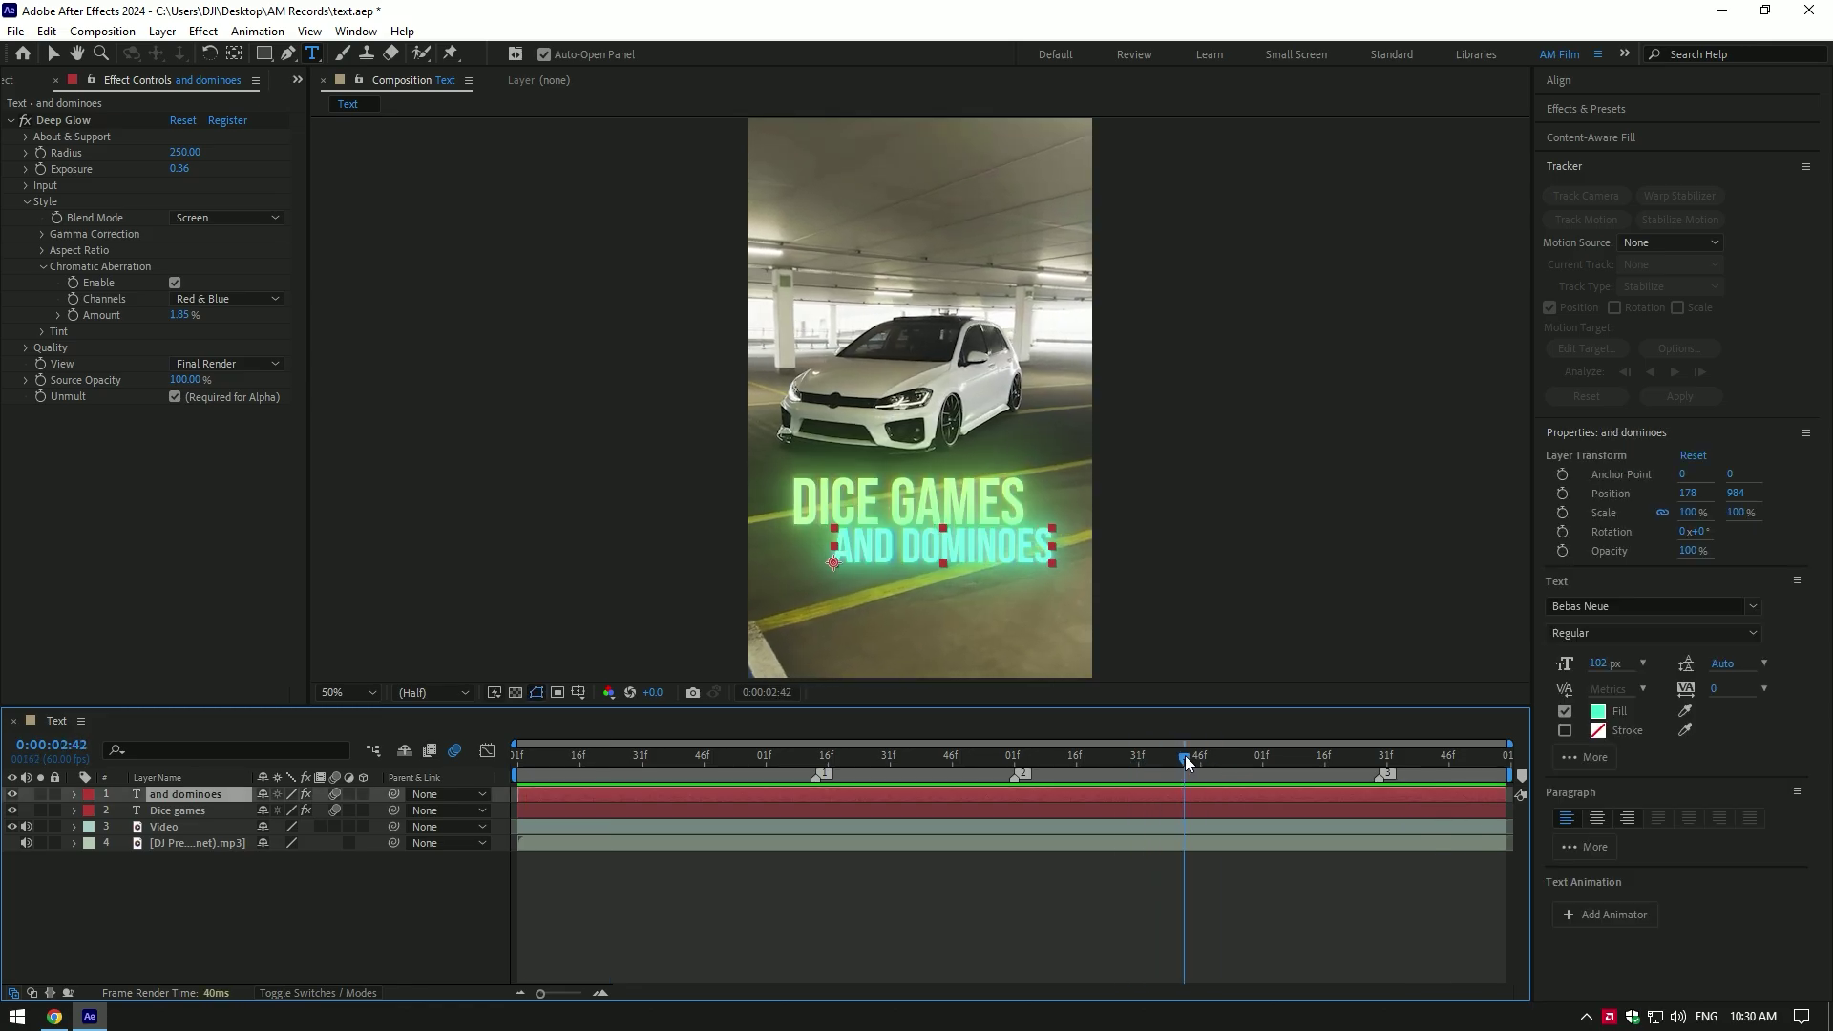
Camera-track the Video layer, hide the text, and create a null and camera on floor points.
left_click(170, 826)
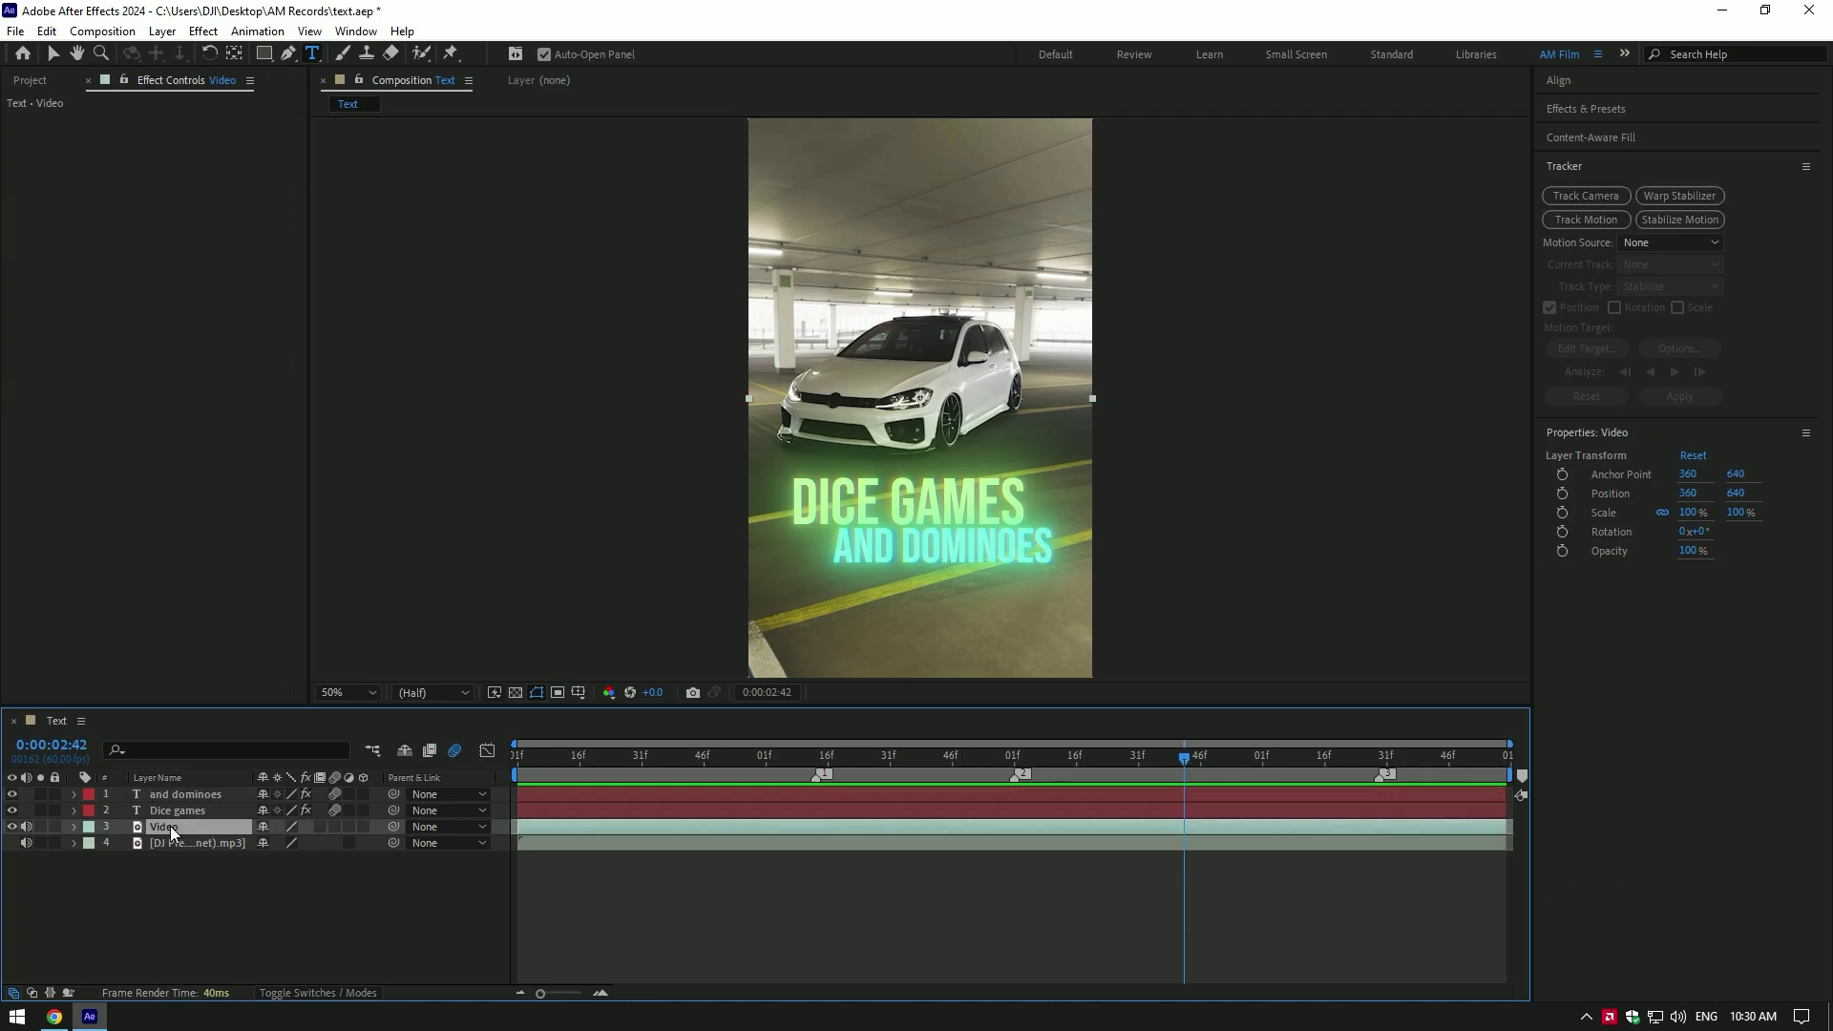
left_click(1591, 195)
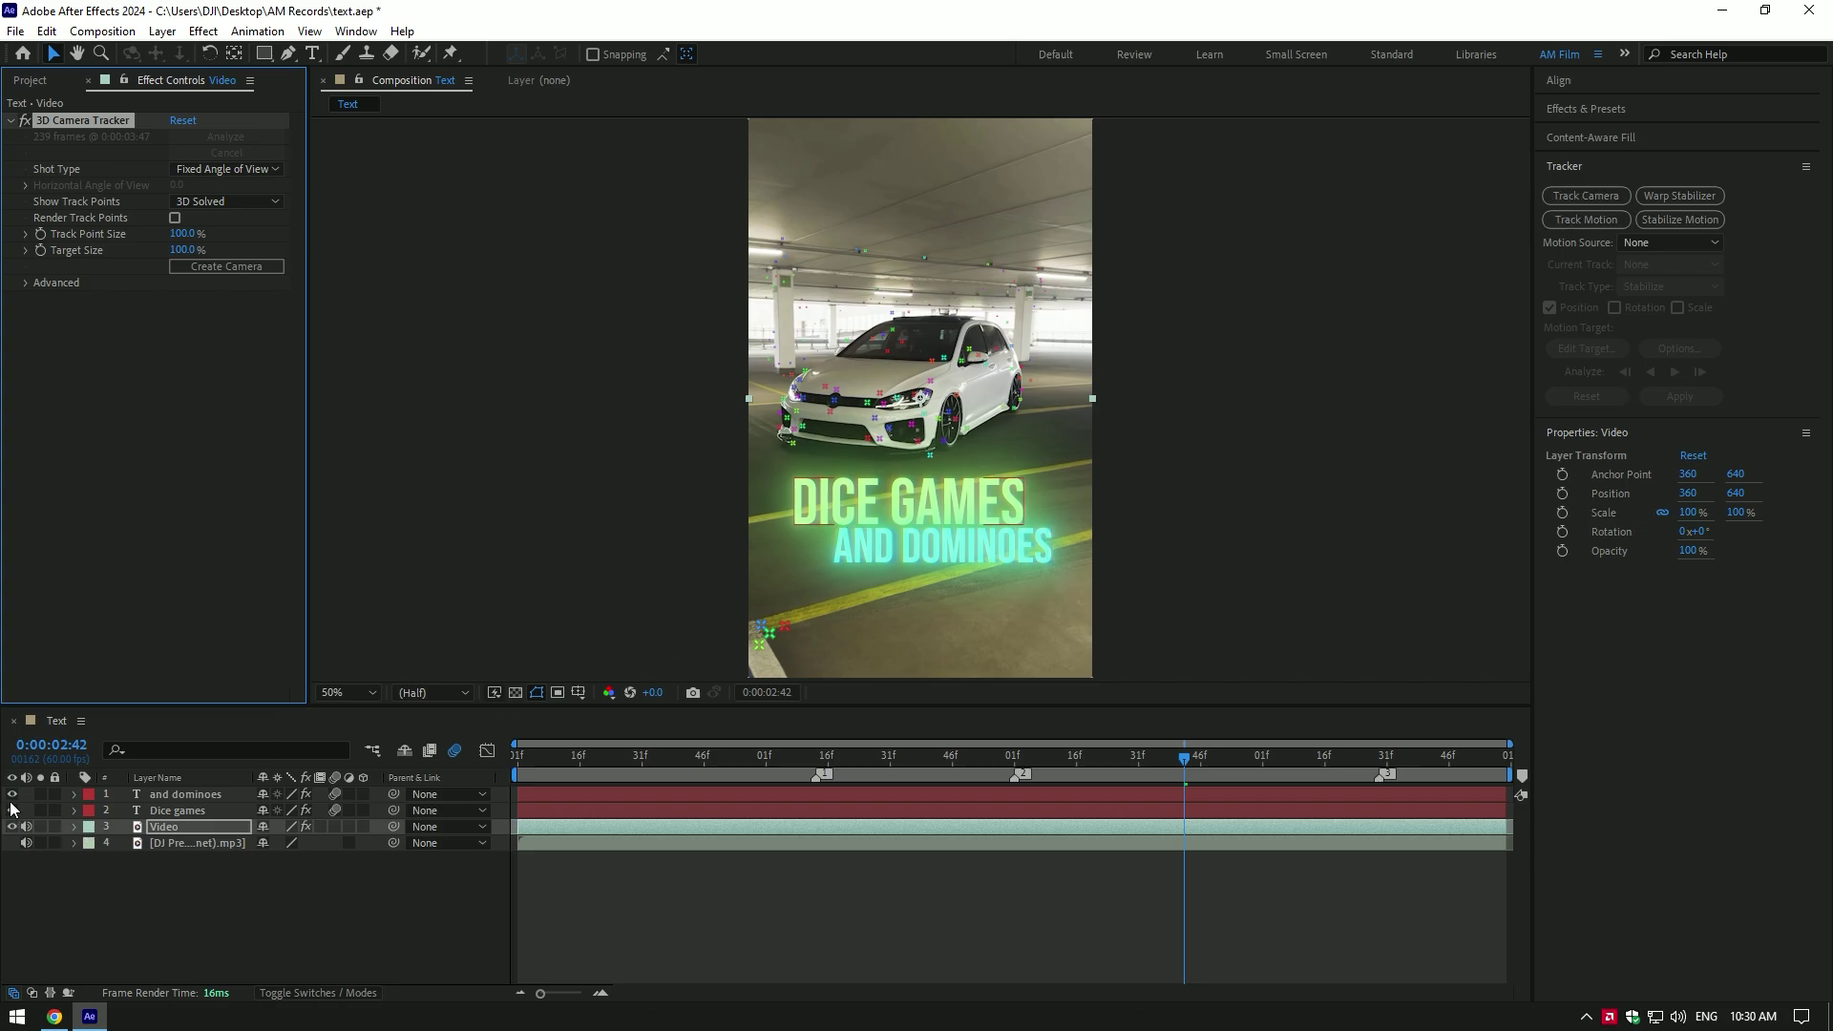
left_click_drag(12, 806, 11, 793)
mouse_move(921, 754)
left_mouse_down()
mouse_move(810, 791)
mouse_move(841, 786)
left_mouse_up()
left_click(935, 579)
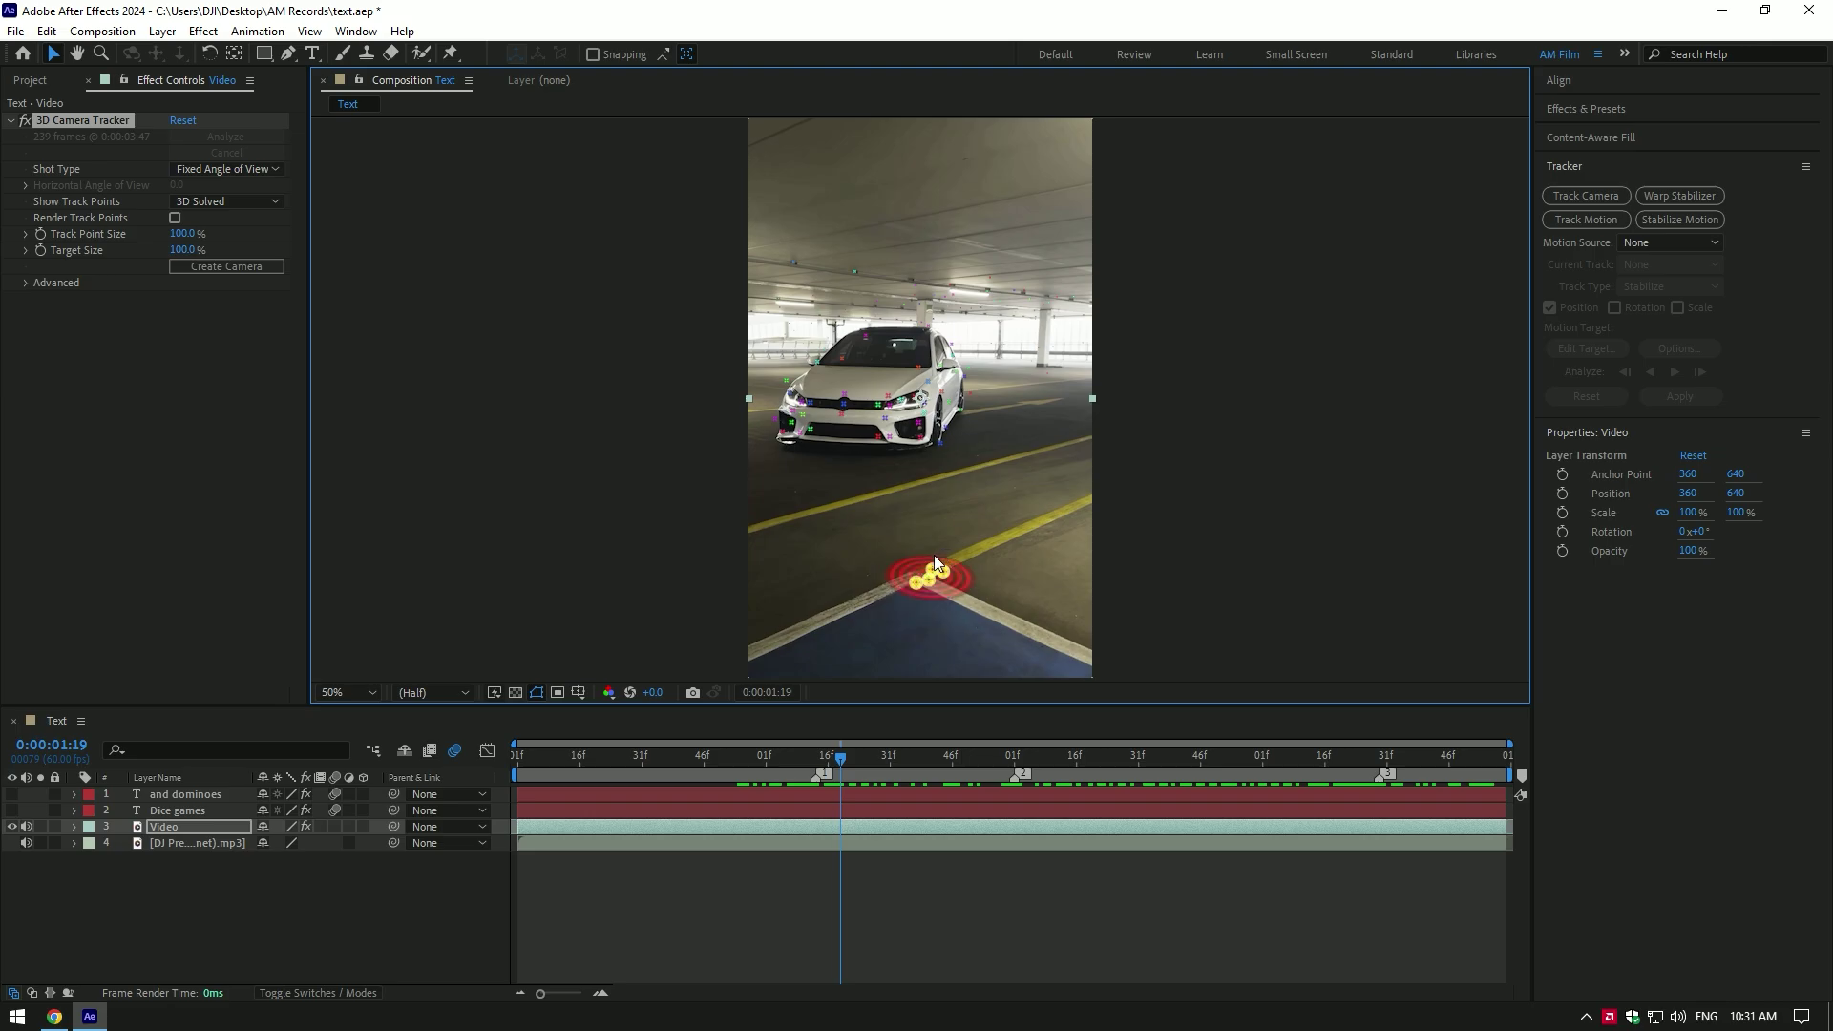
right_click(927, 574)
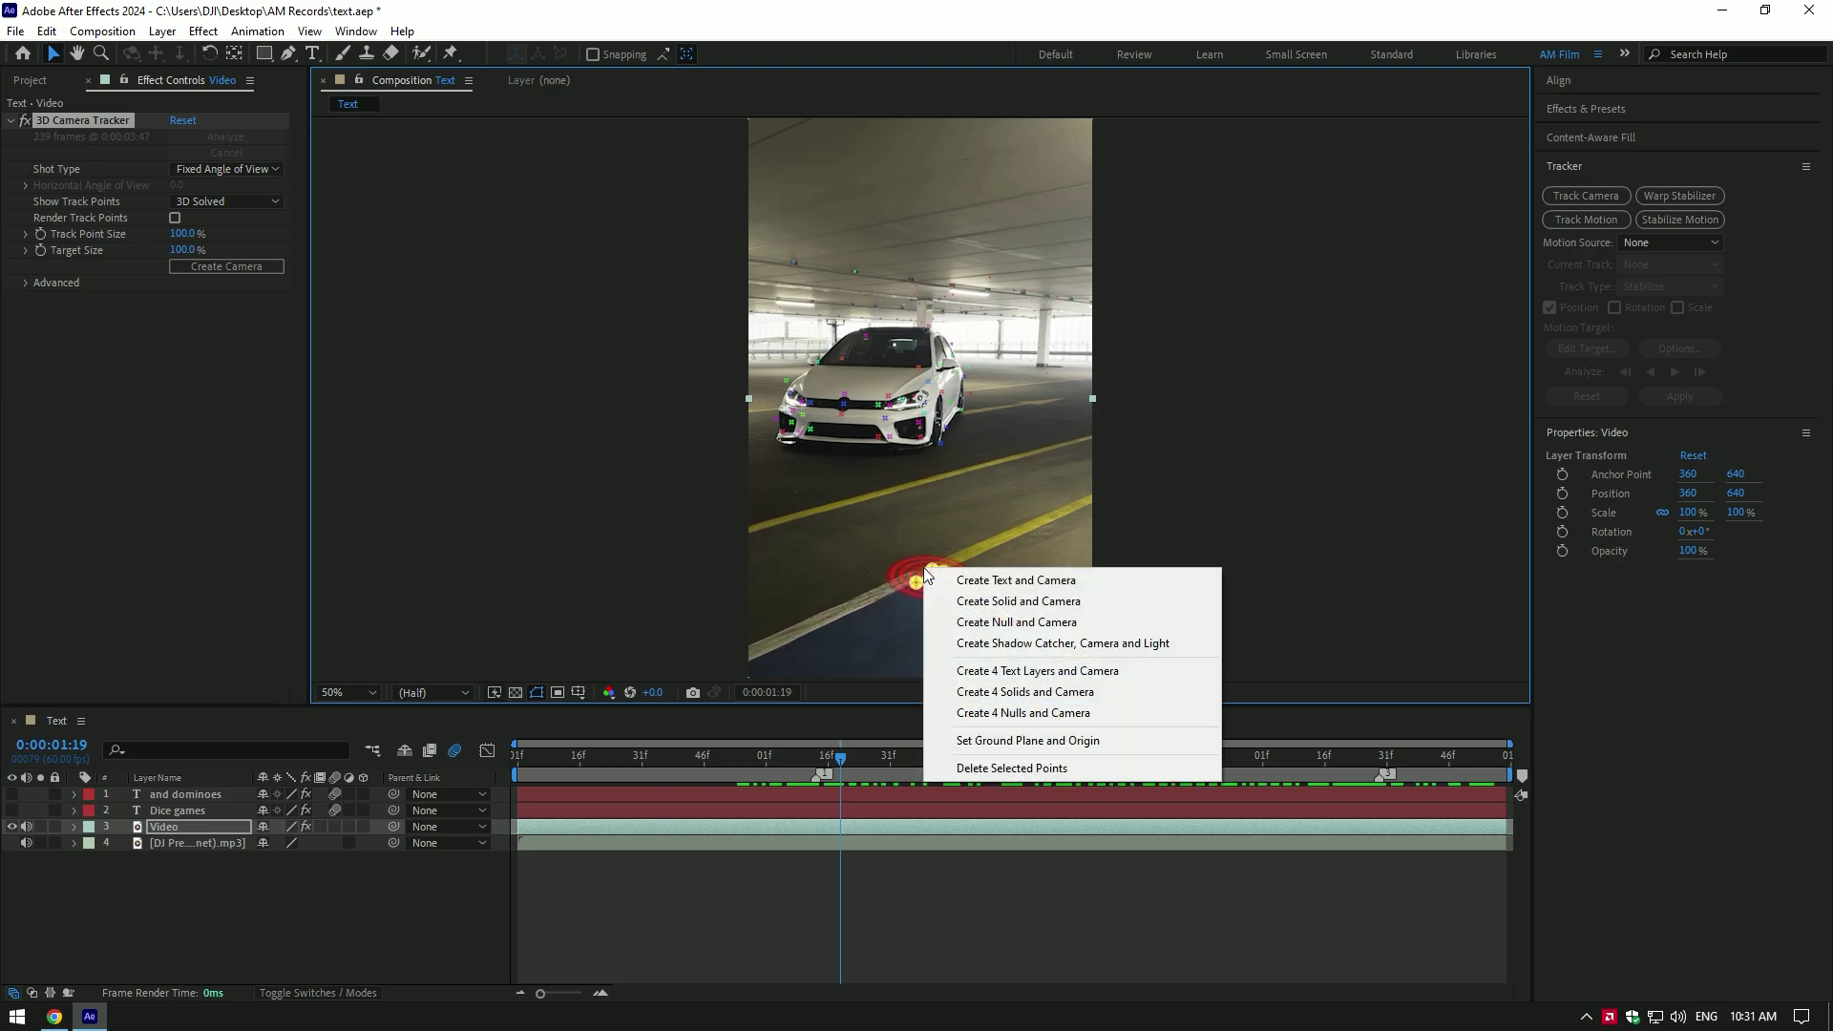
left_click(1061, 621)
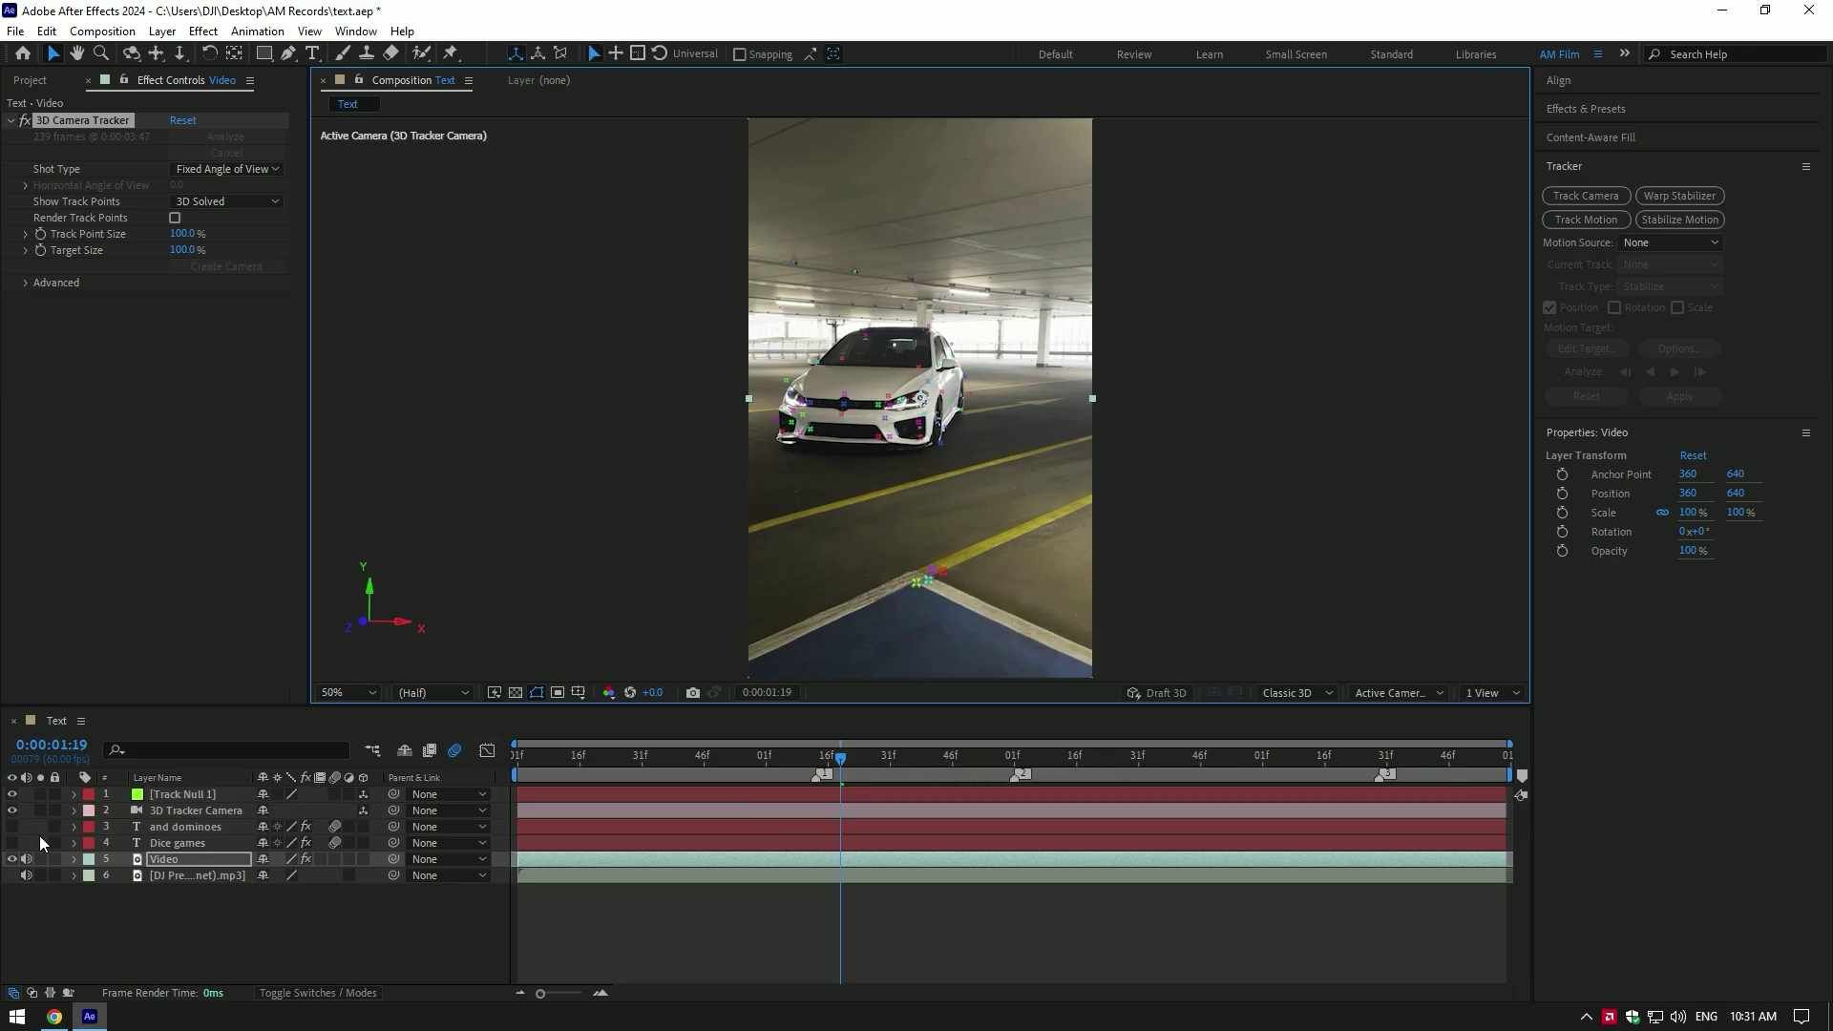
Unhide both text layers, move them to the top, parent them to Track Null 1, make them 3D.
left_click(12, 826)
left_click(179, 843)
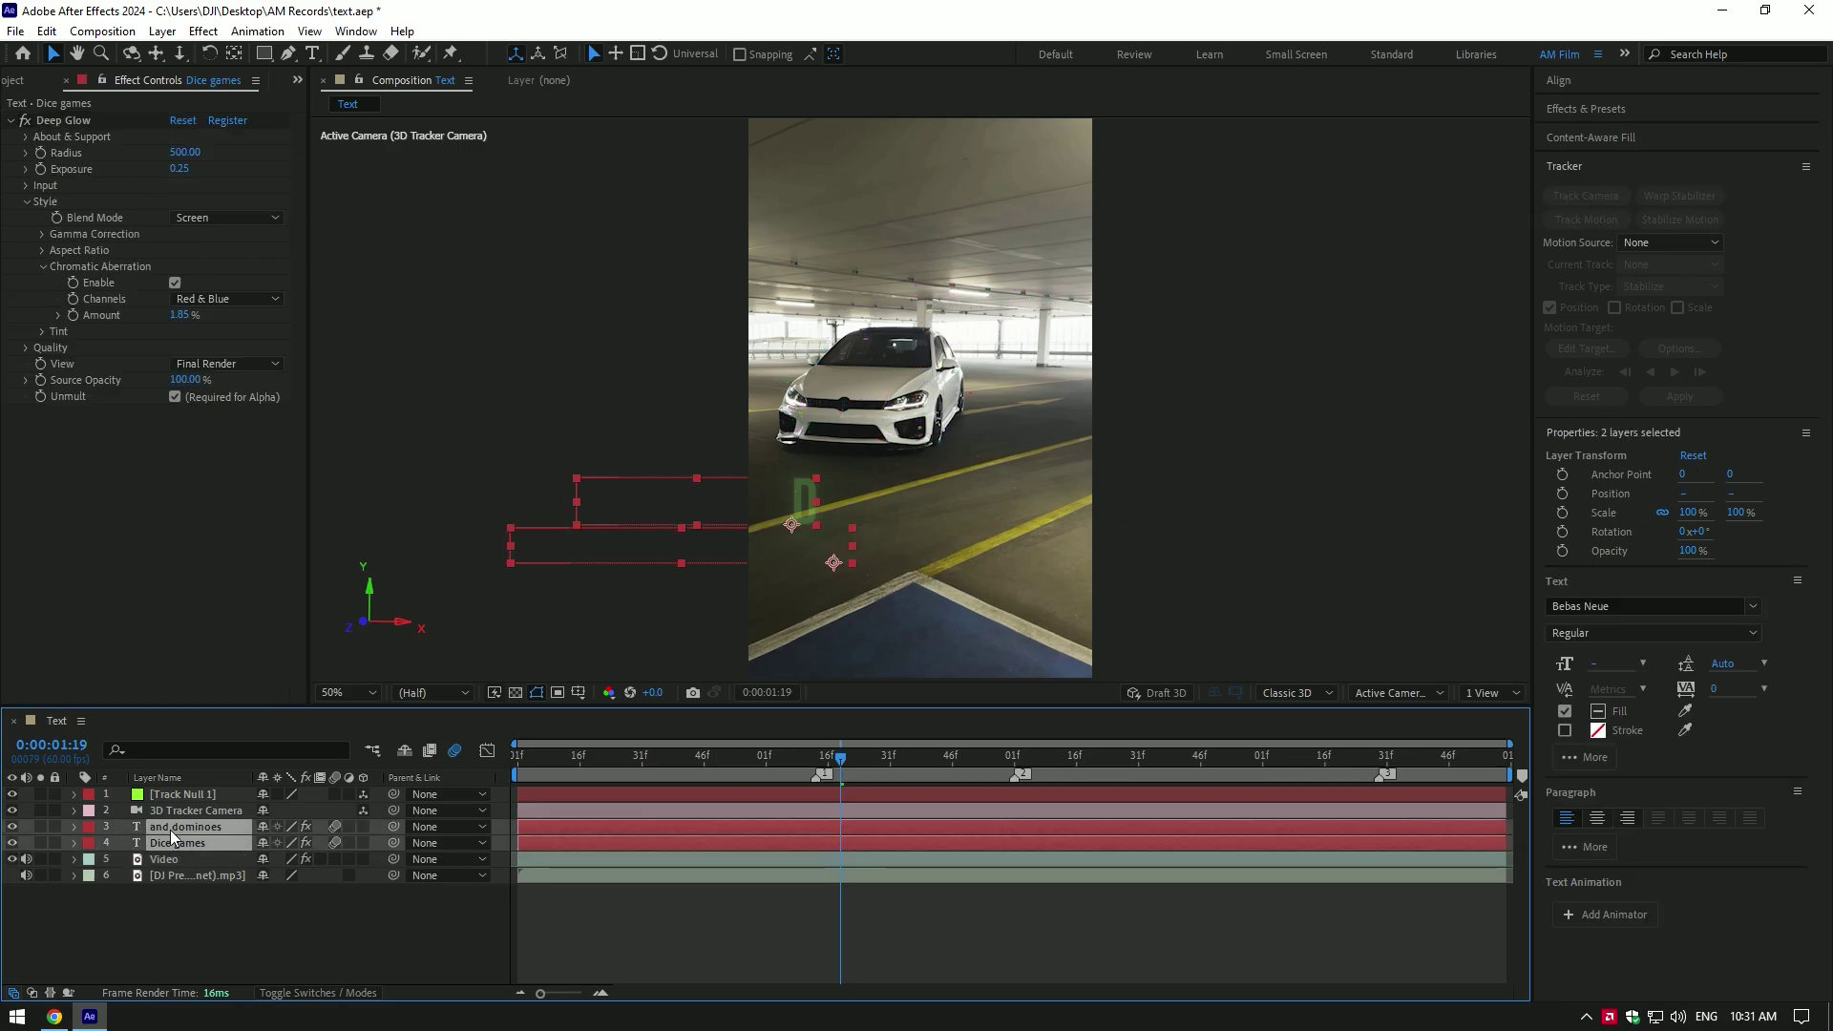
left_click_drag(171, 830, 175, 789)
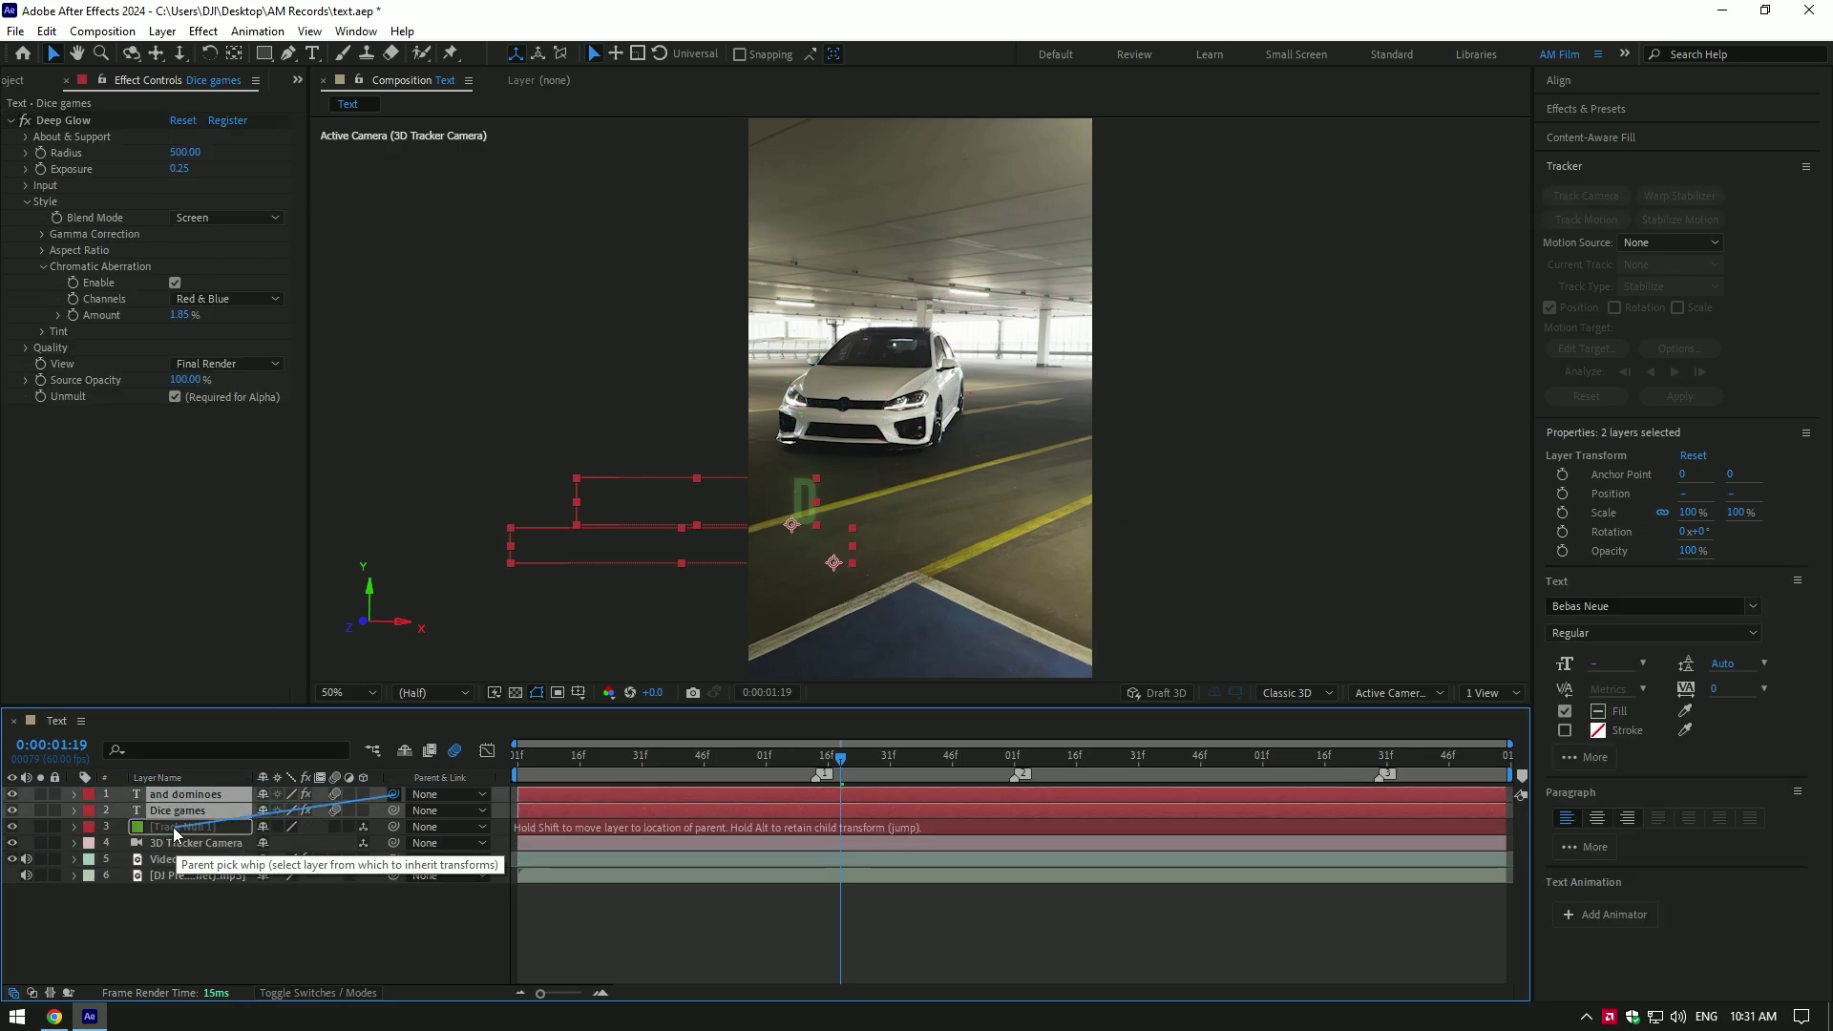
left_click_drag(275, 805, 176, 830)
left_click(364, 793)
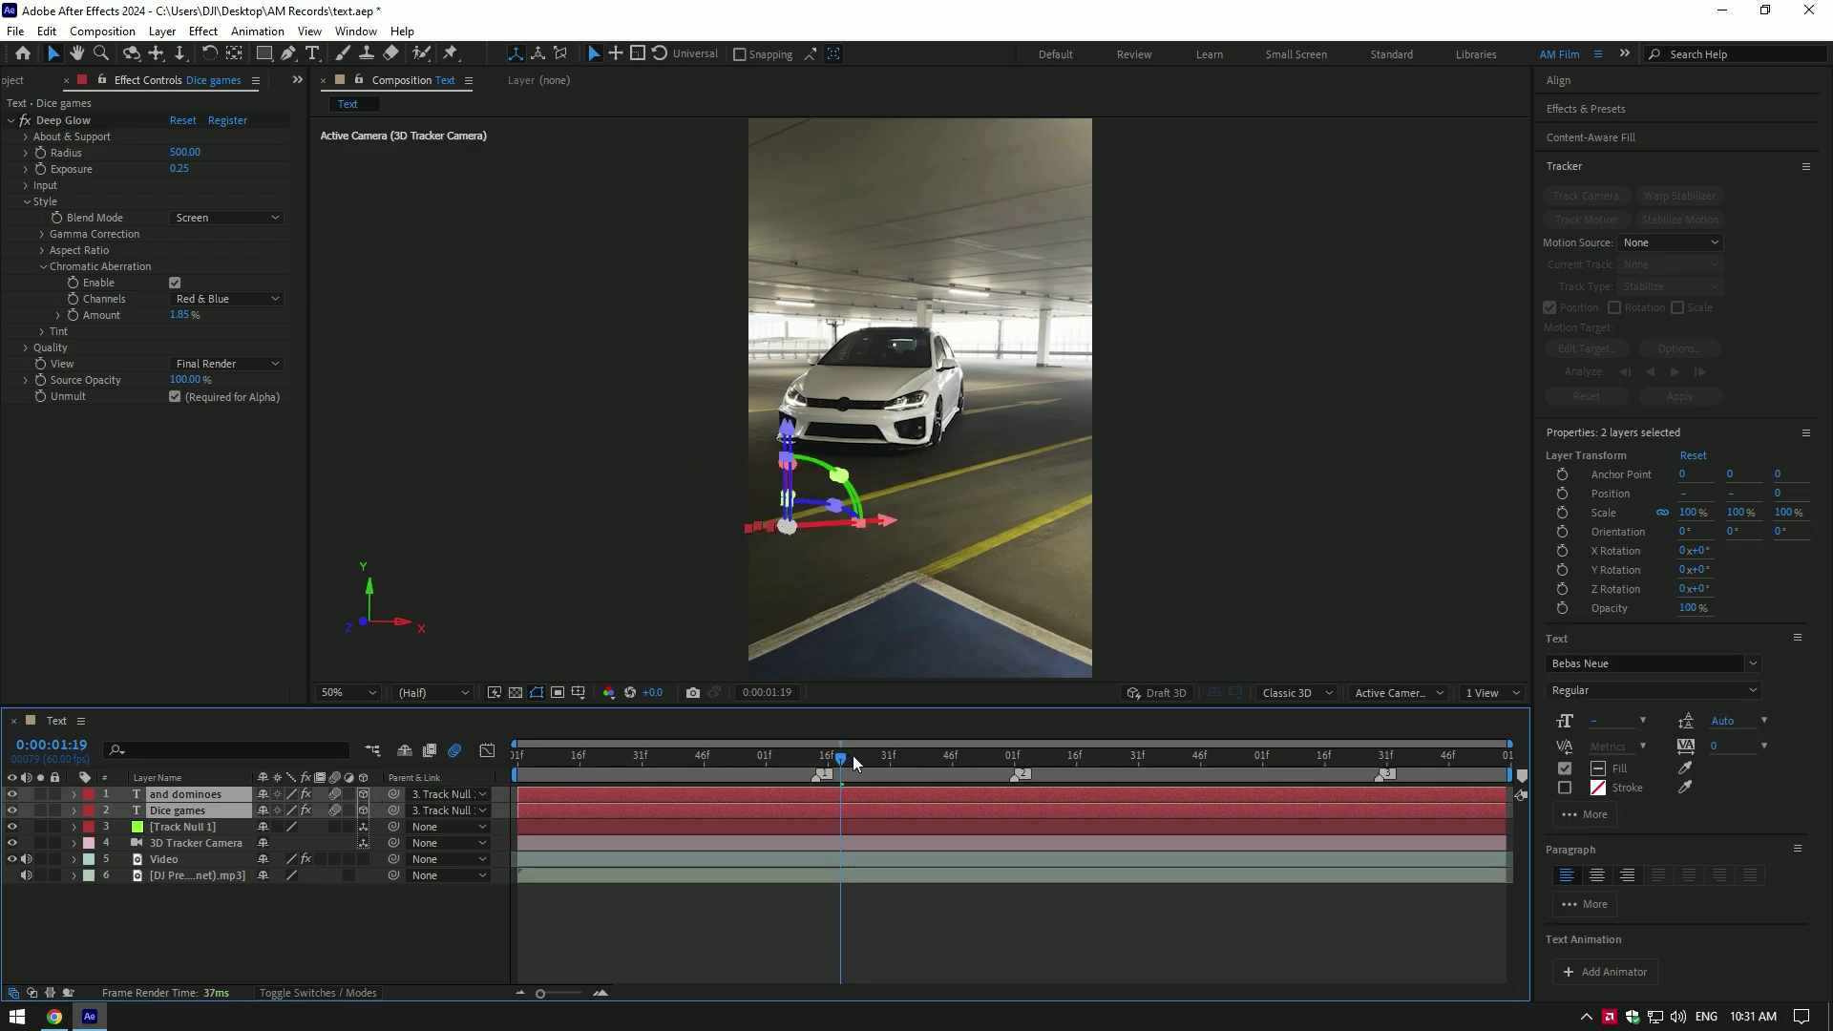
Scale both text layers to about 973% and check the tracking across frames.
left_click_drag(853, 754, 1052, 756)
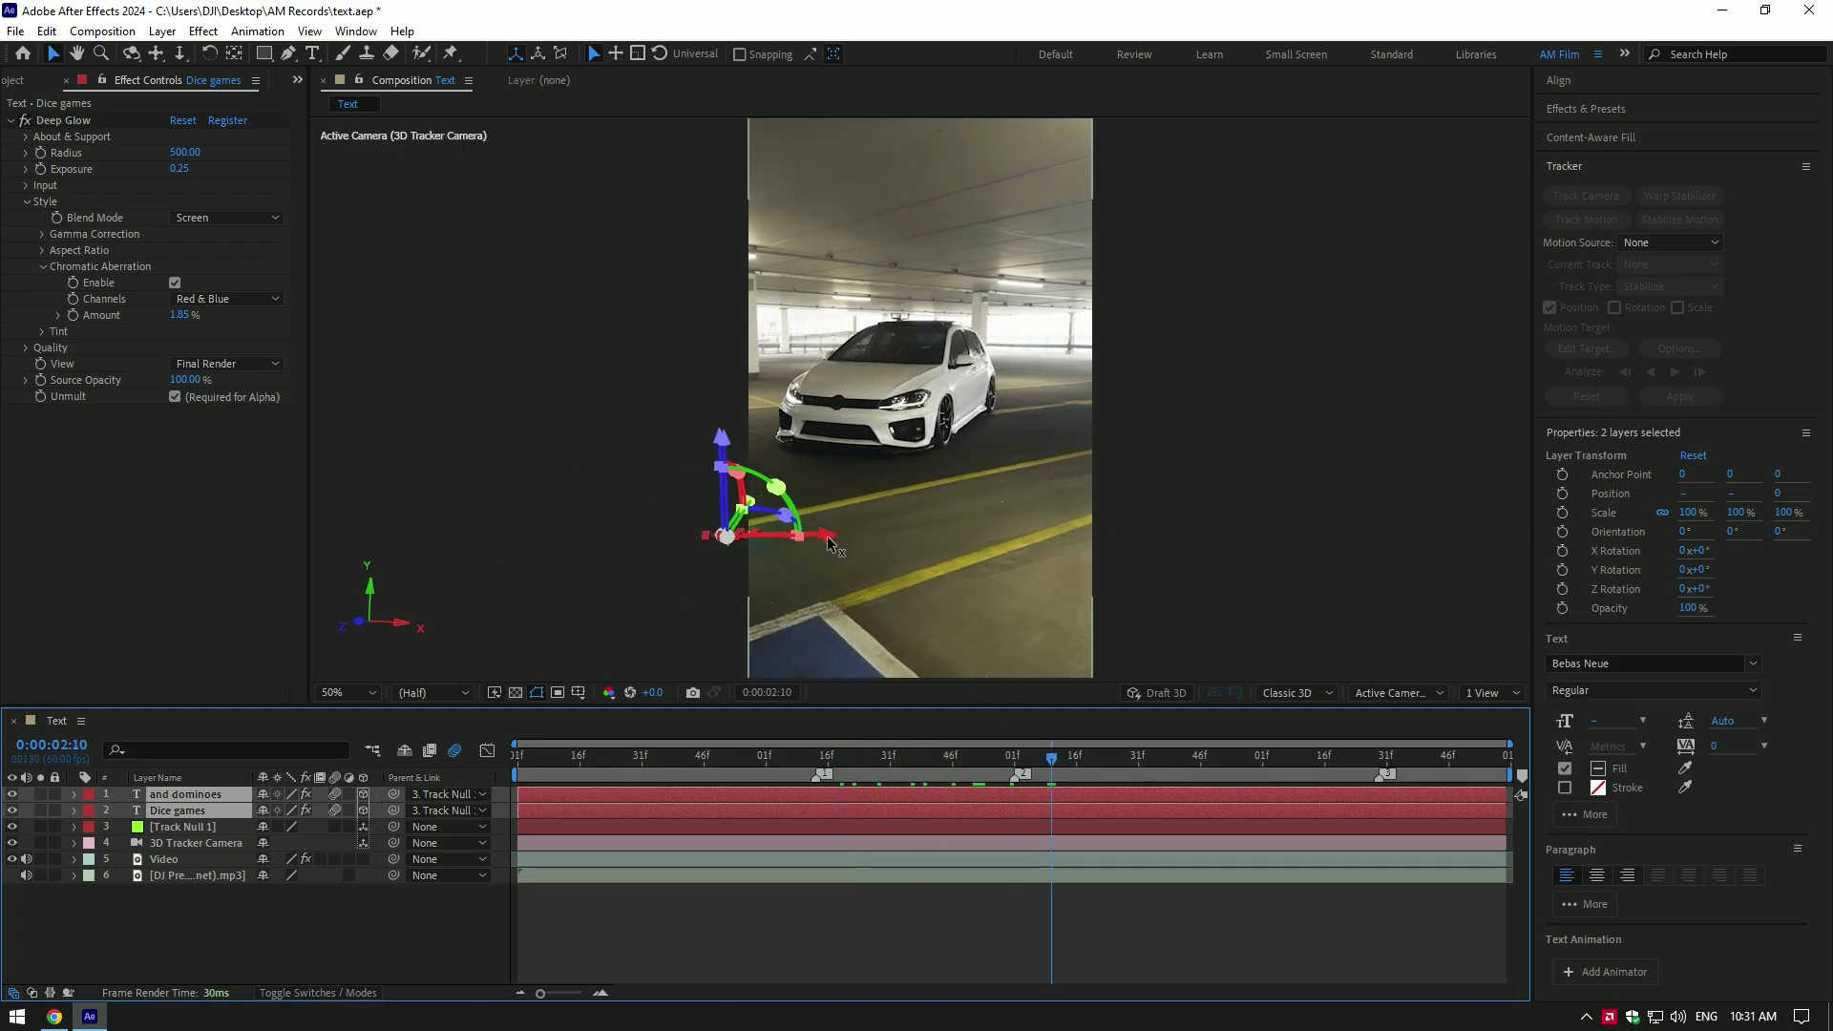
left_click(1072, 755)
key("s")
mouse_move(288, 812)
left_mouse_down()
mouse_move(1306, 710)
mouse_move(1122, 689)
left_mouse_up()
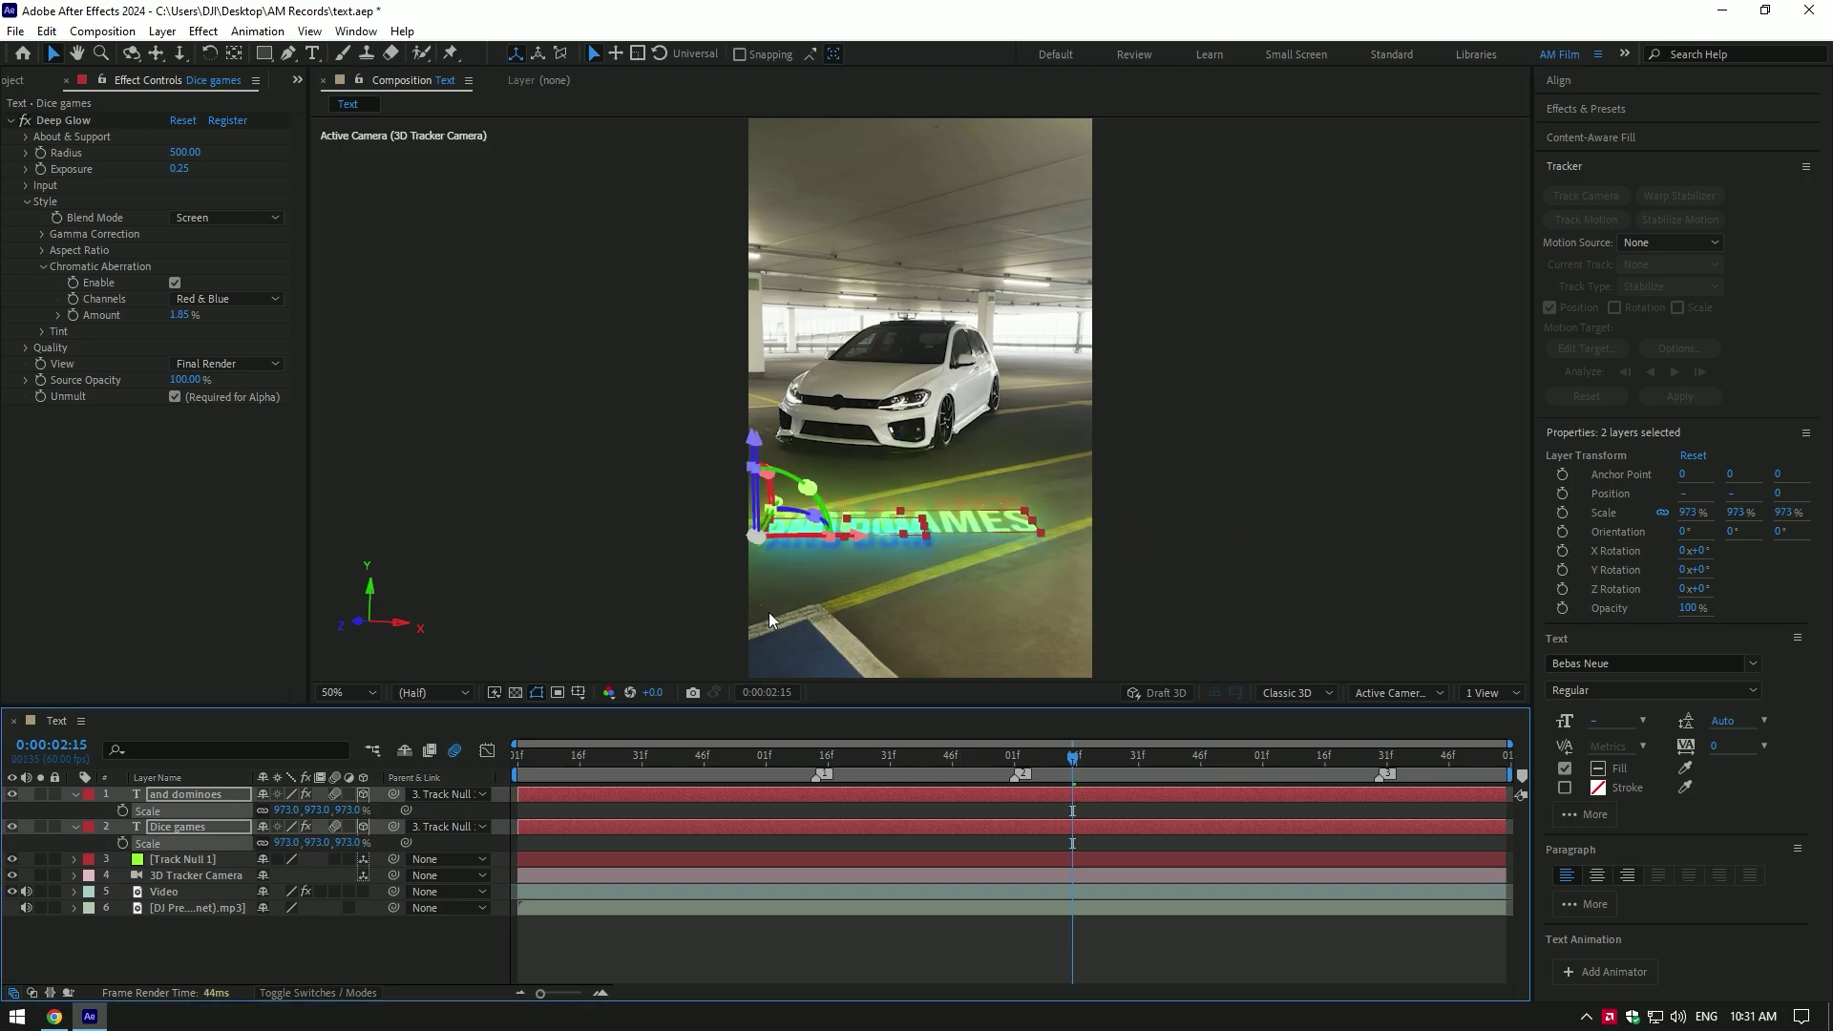
left_click_drag(808, 756, 1112, 755)
Push AND DOMINOES along its depth axis and shift DICE GAMES sideways on the floor.
left_click(174, 794)
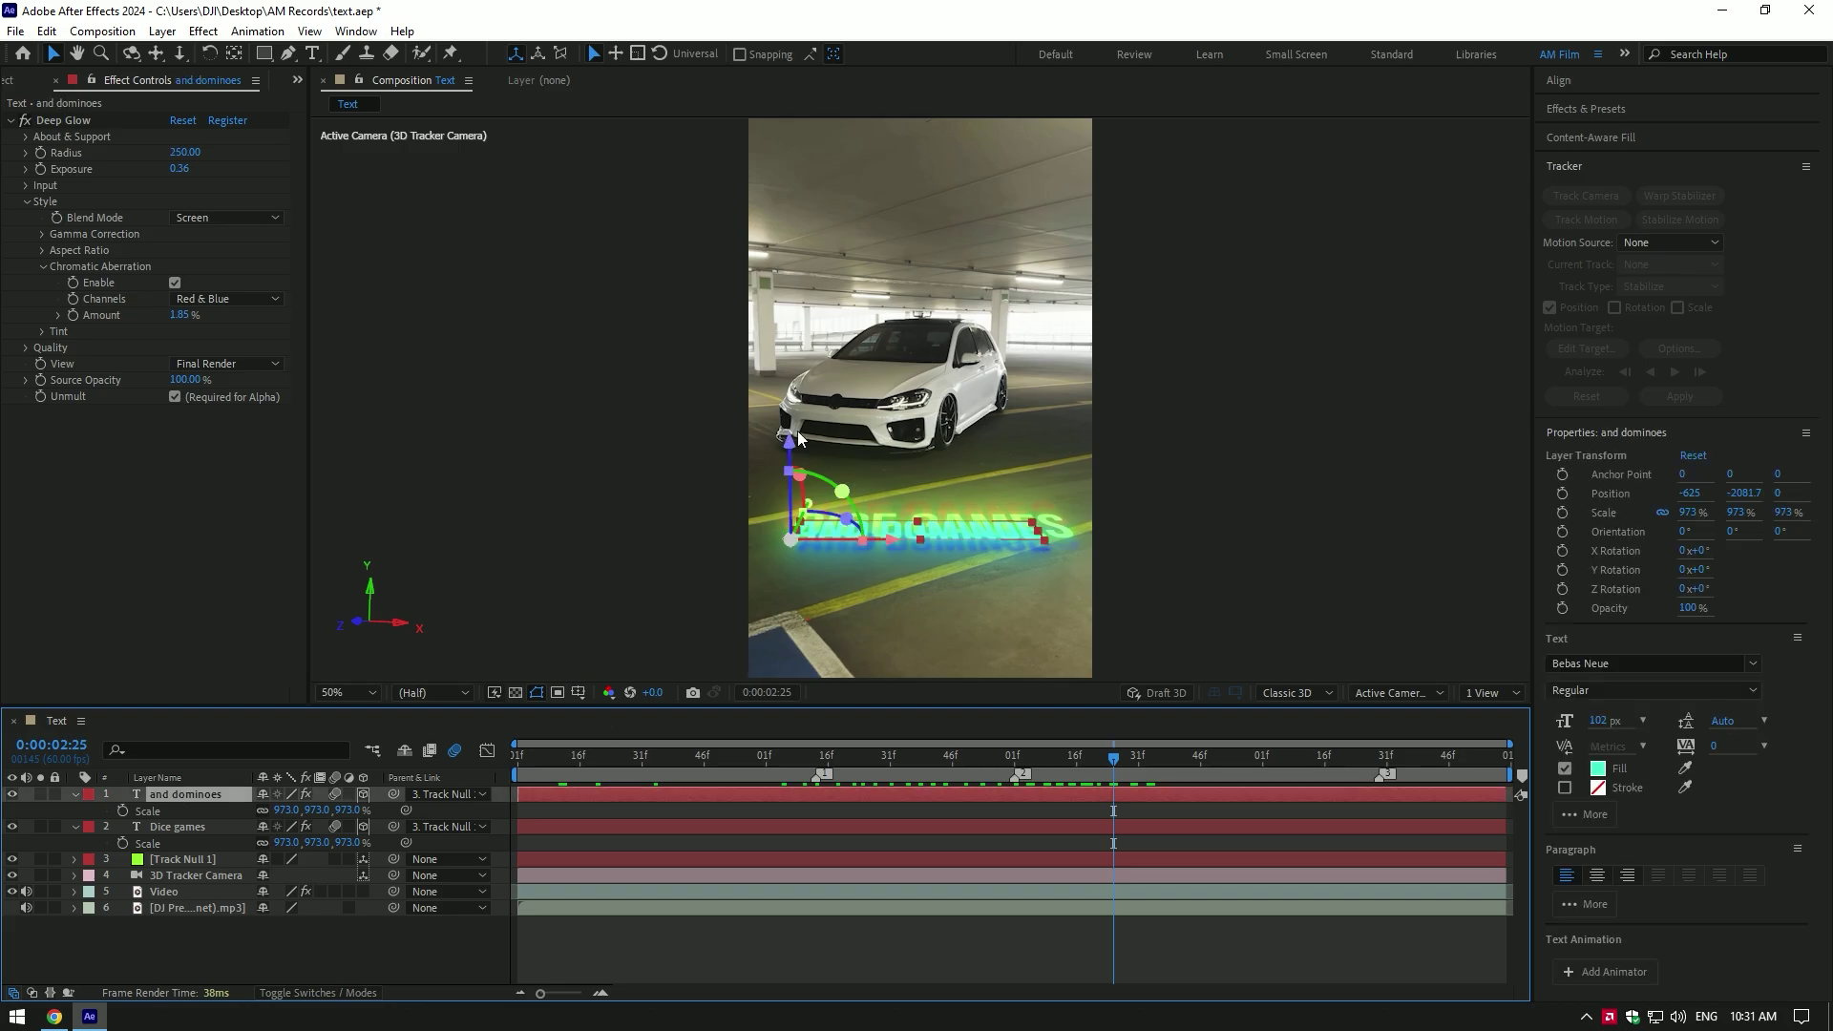
mouse_move(791, 444)
left_mouse_down()
mouse_move(792, 489)
mouse_move(790, 430)
left_mouse_up()
left_click(823, 525)
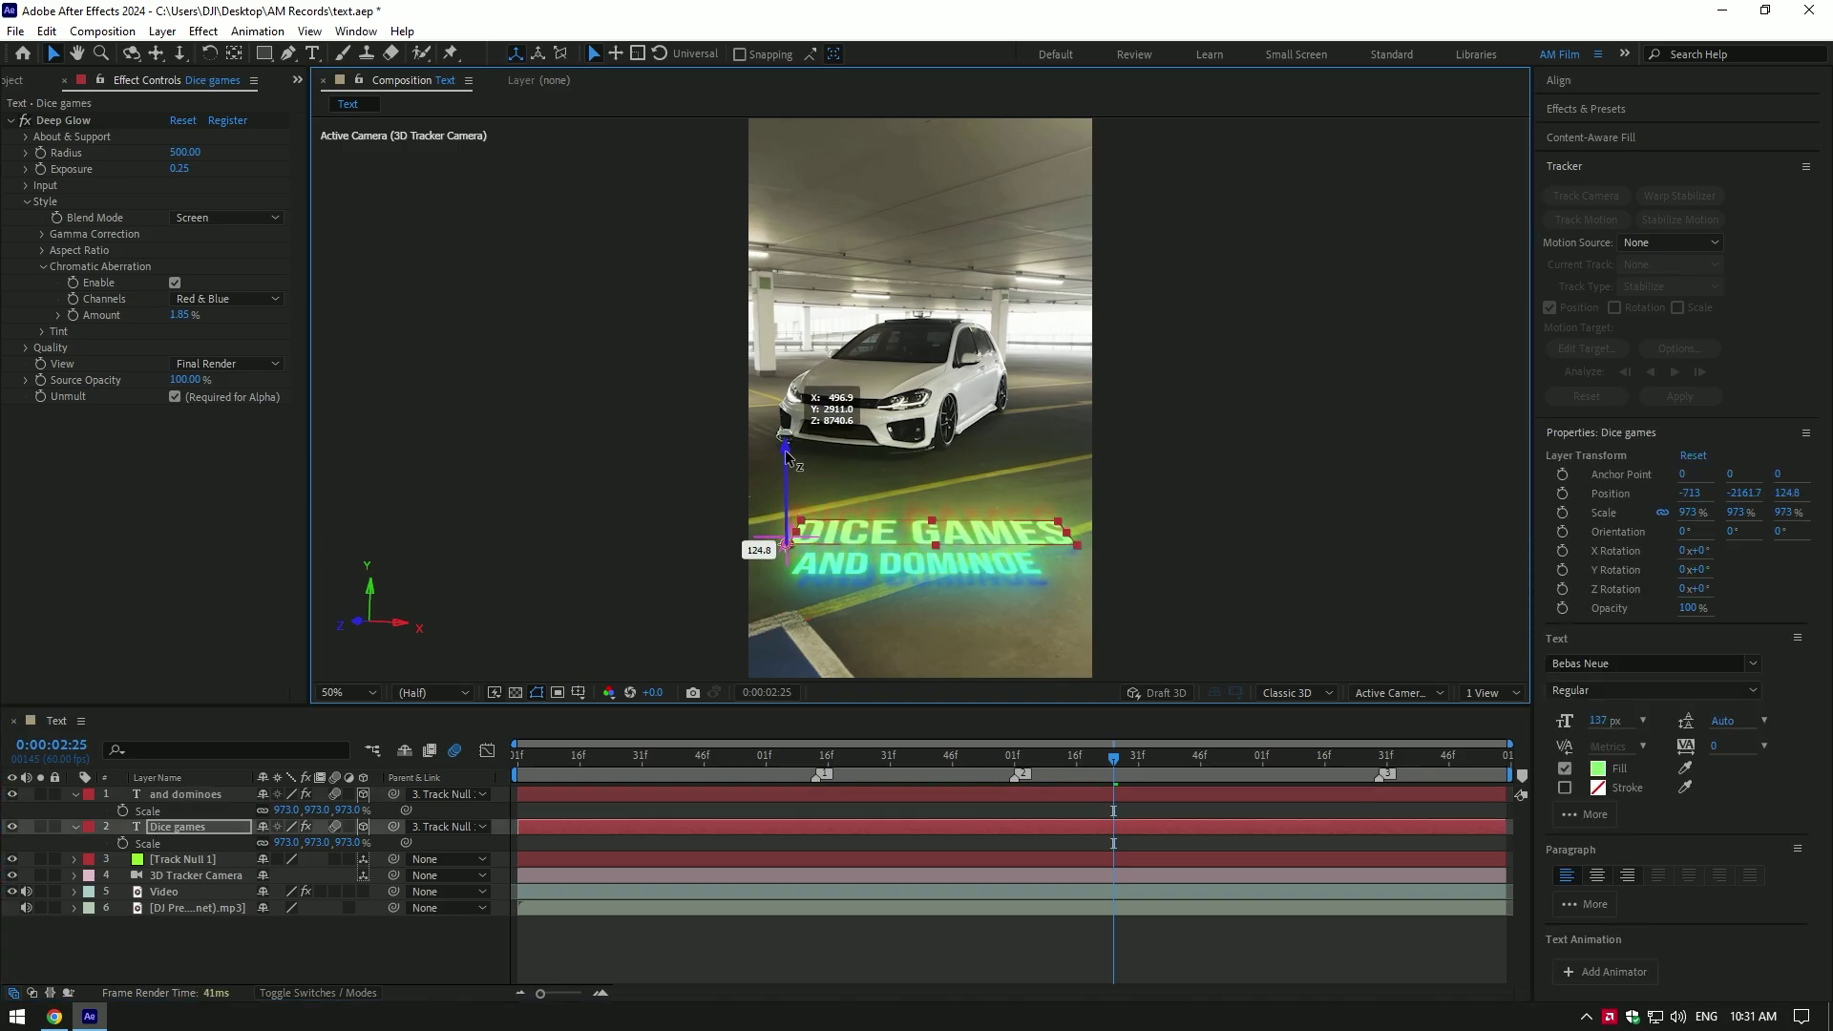
left_click_drag(885, 545, 837, 548)
left_click_drag(1114, 756, 588, 755)
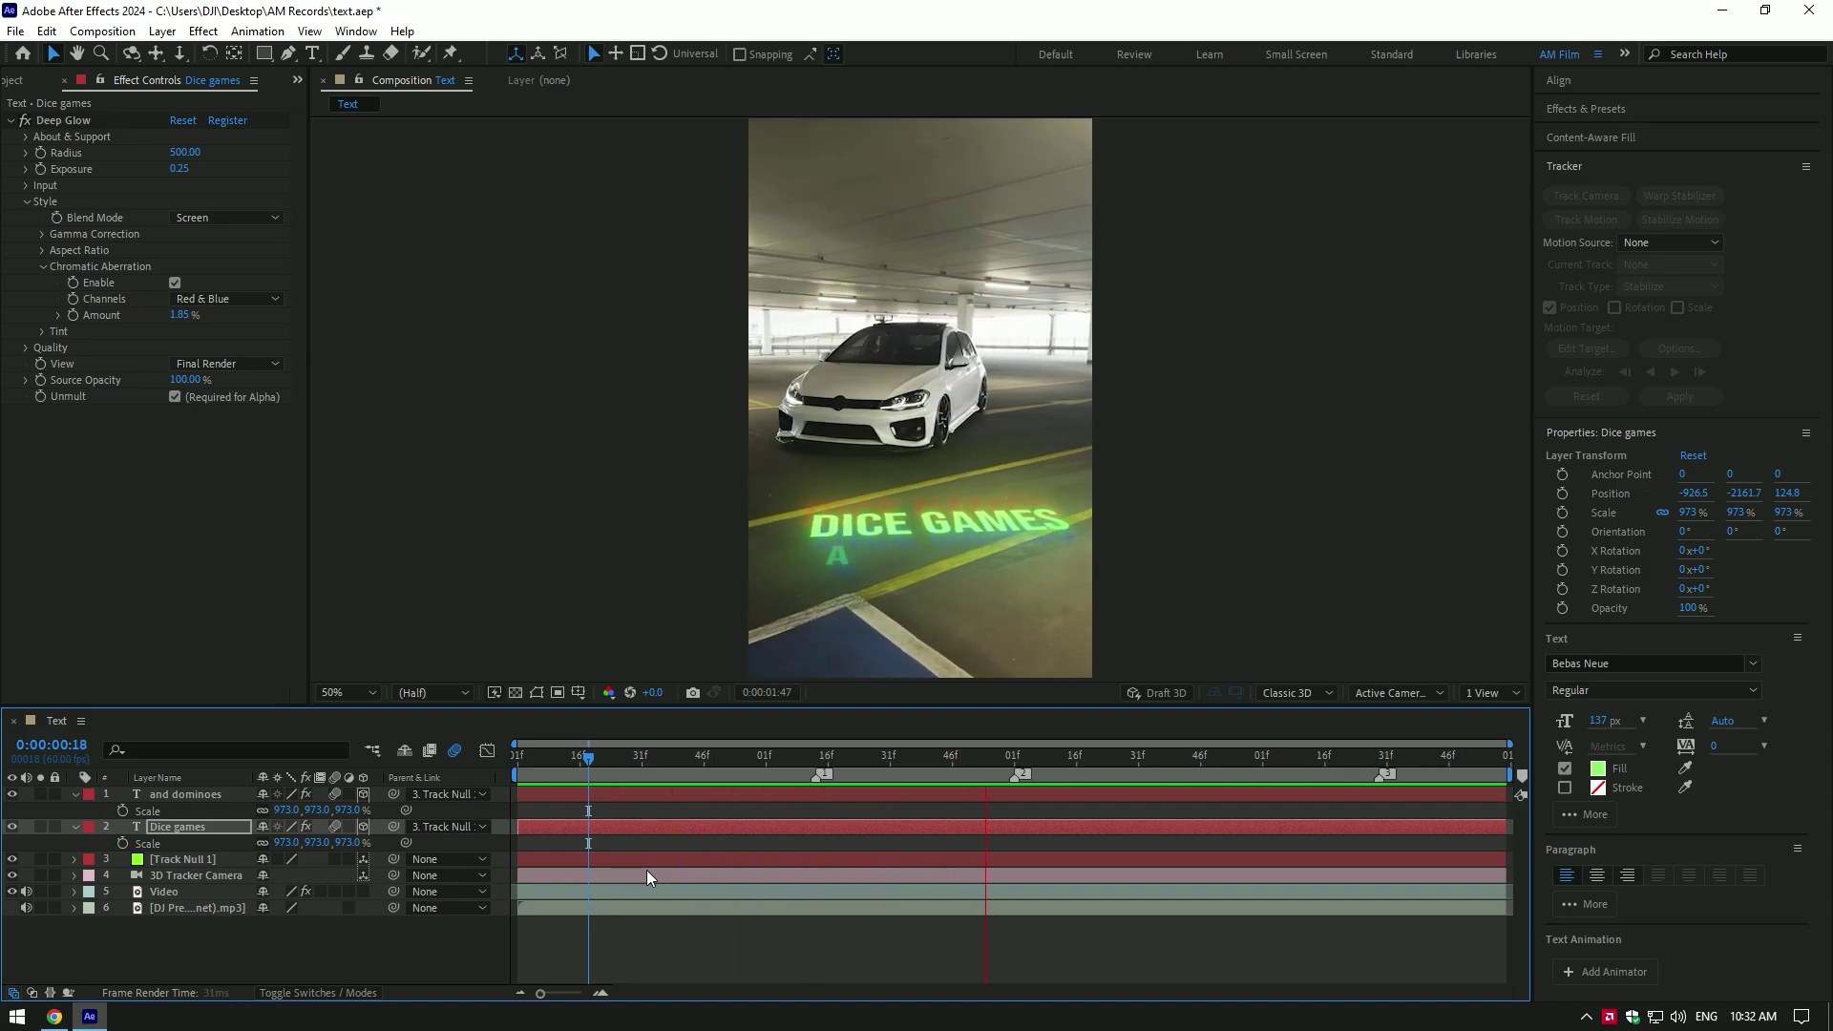
Rotate DICE GAMES about 90° on X so it stands upright.
key("space")
left_click(994, 763)
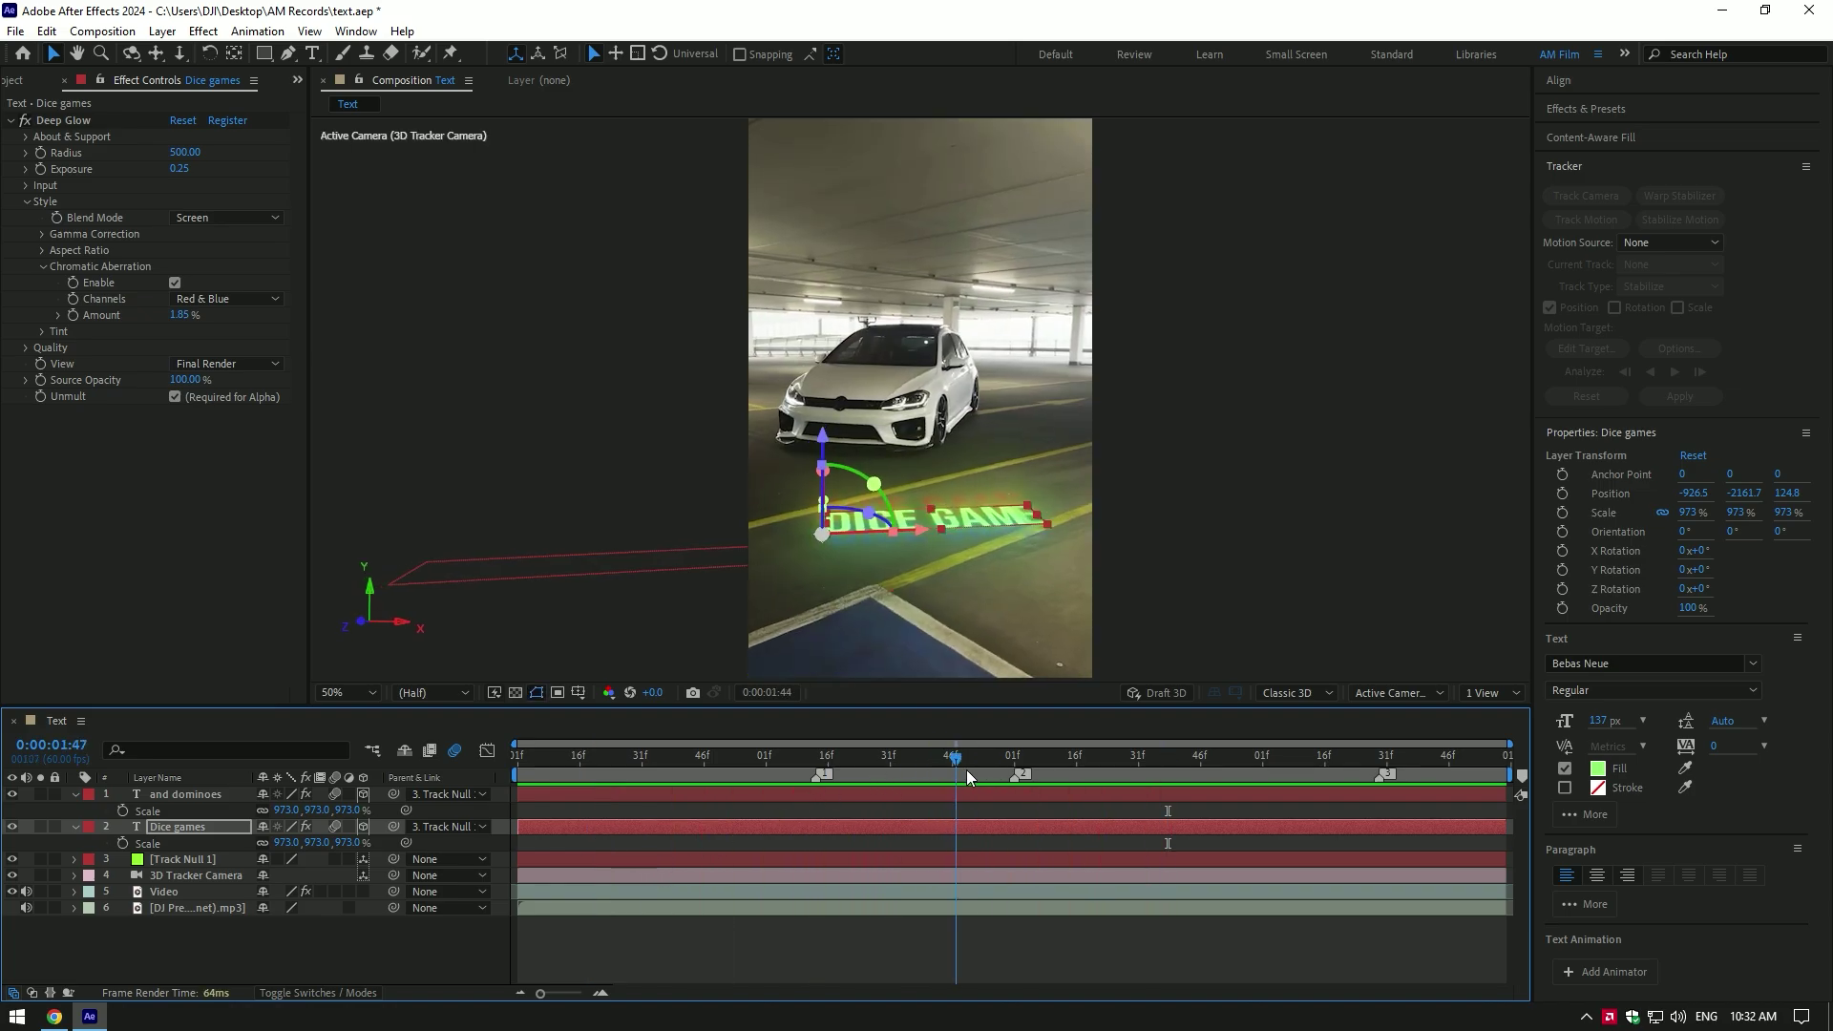
left_click_drag(811, 478, 797, 551)
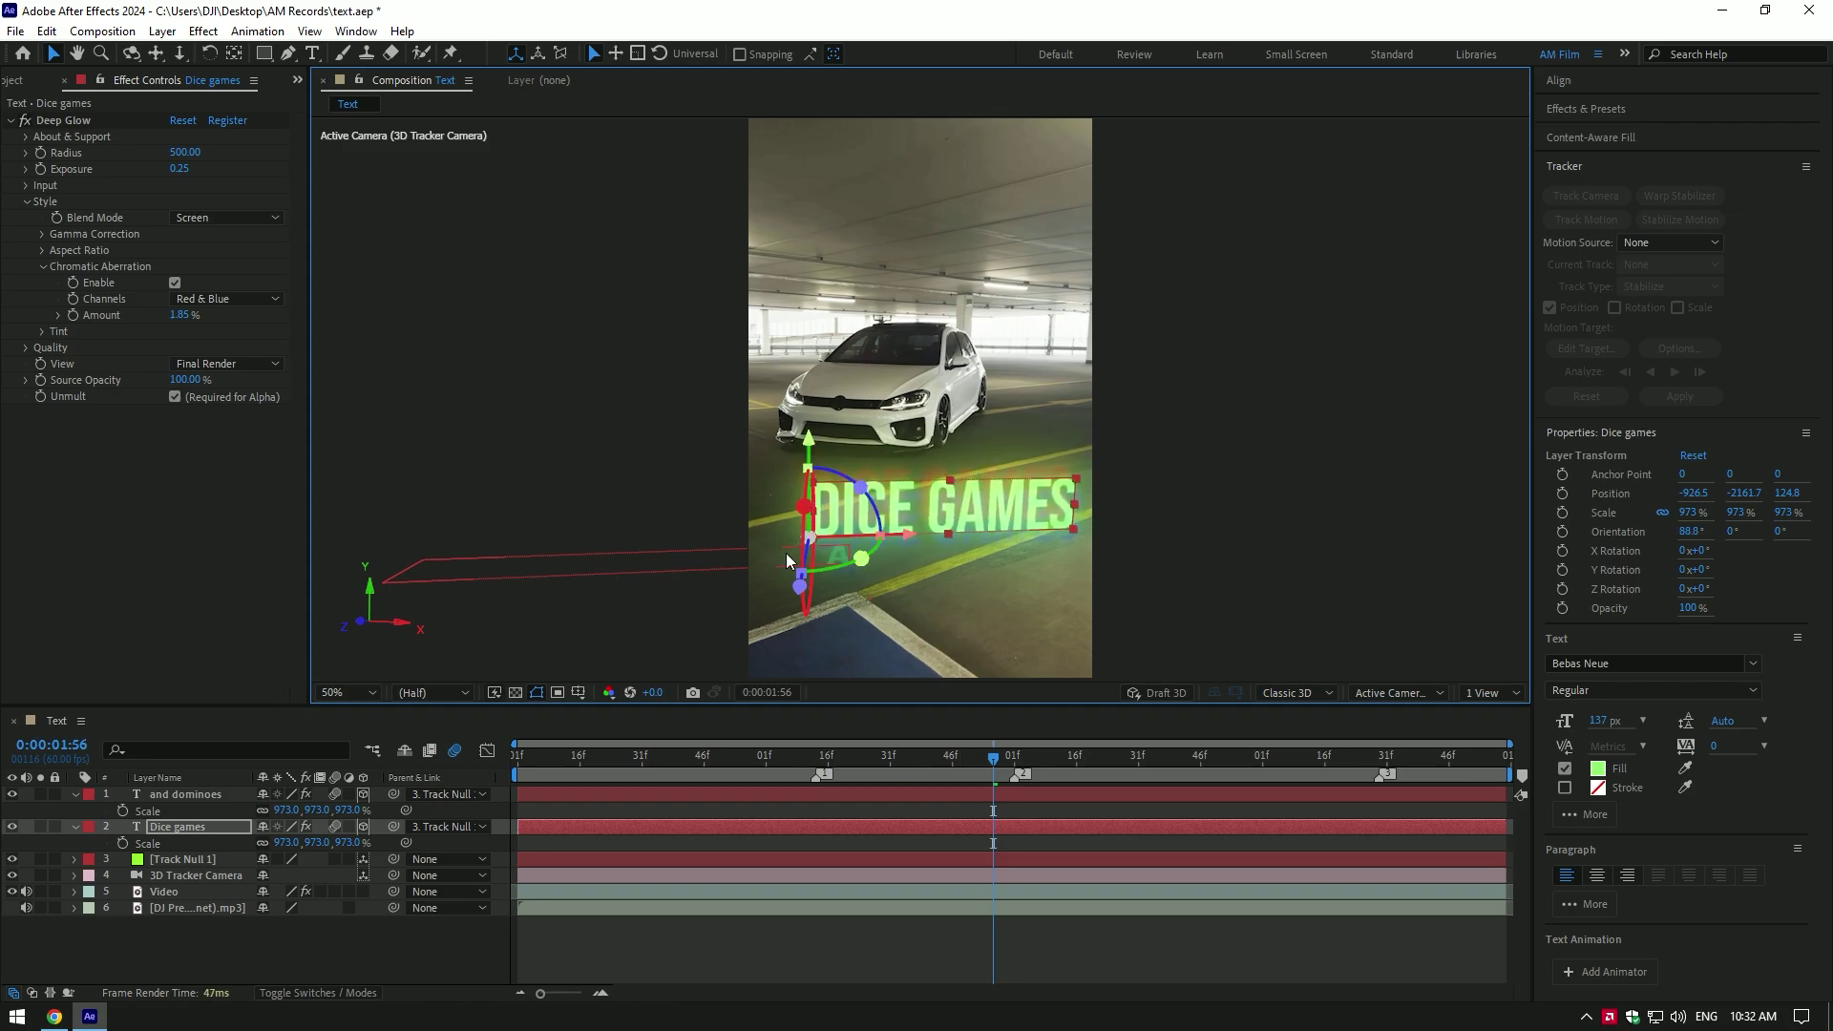
Rotate AND DOMINOES upright and place it just below DICE GAMES.
left_click(184, 795)
left_click_drag(1040, 759, 1143, 761)
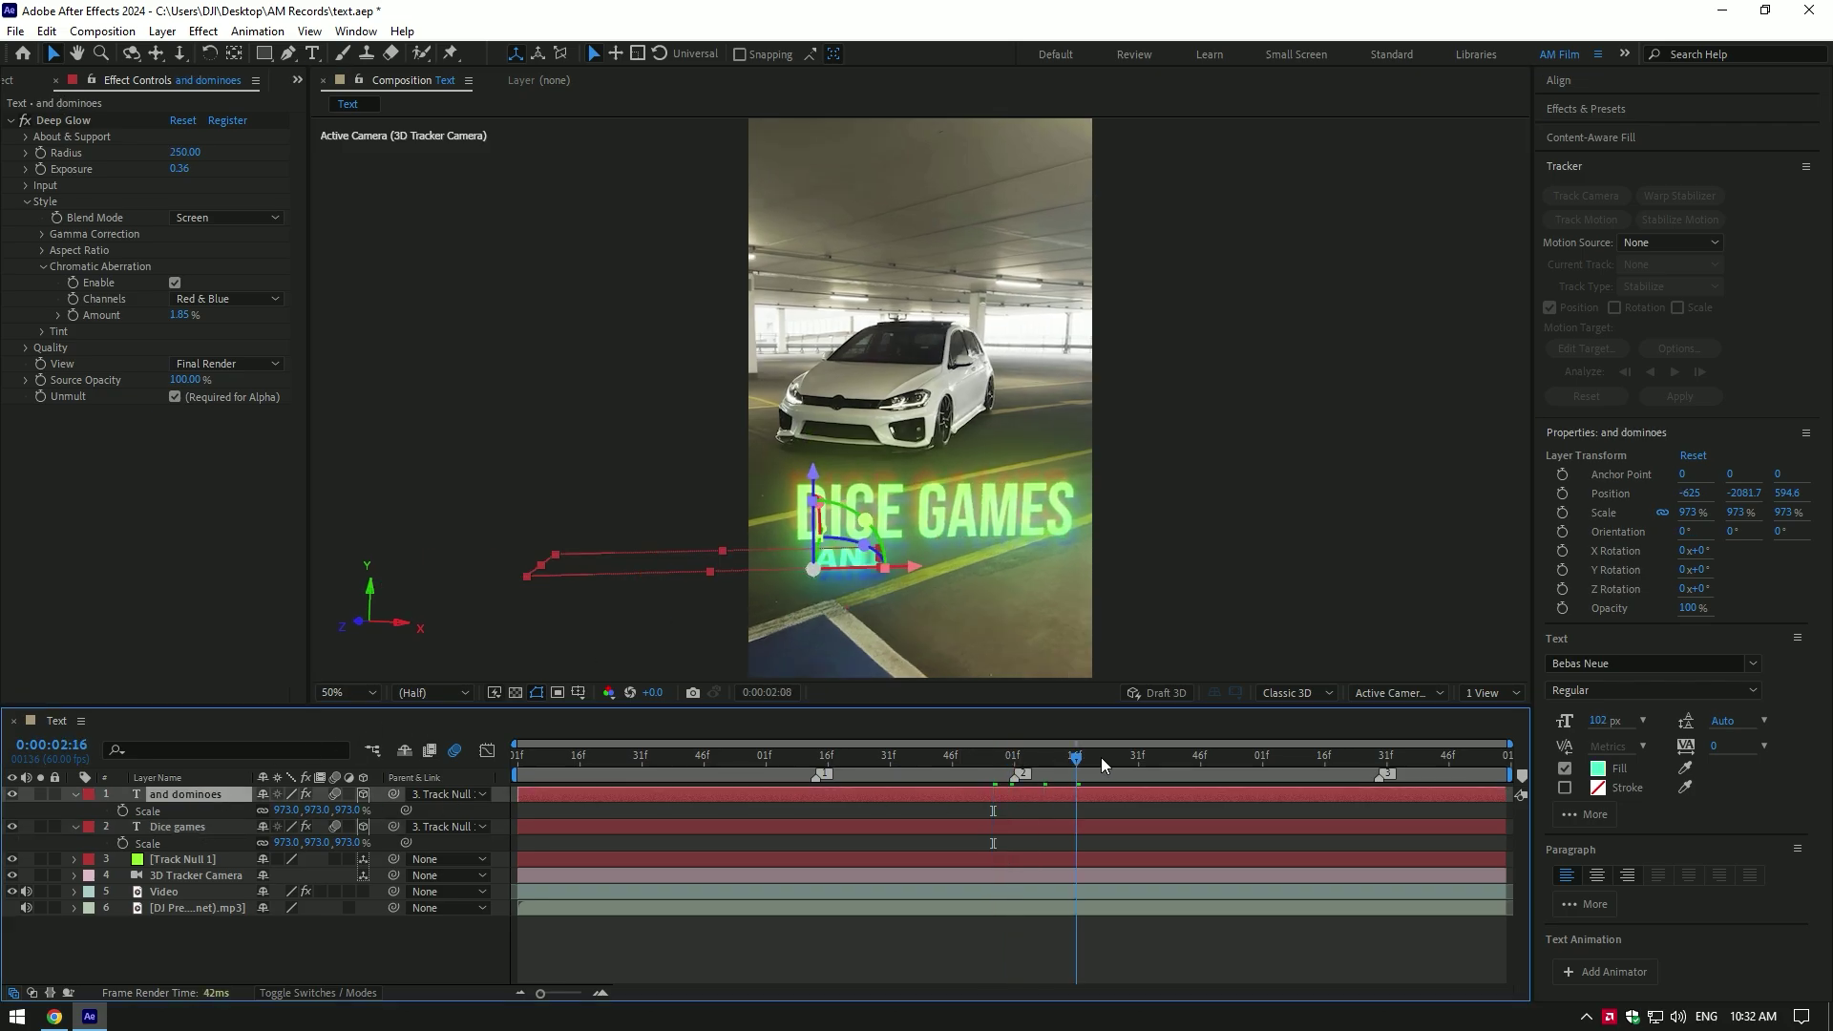
left_click_drag(760, 572, 781, 580)
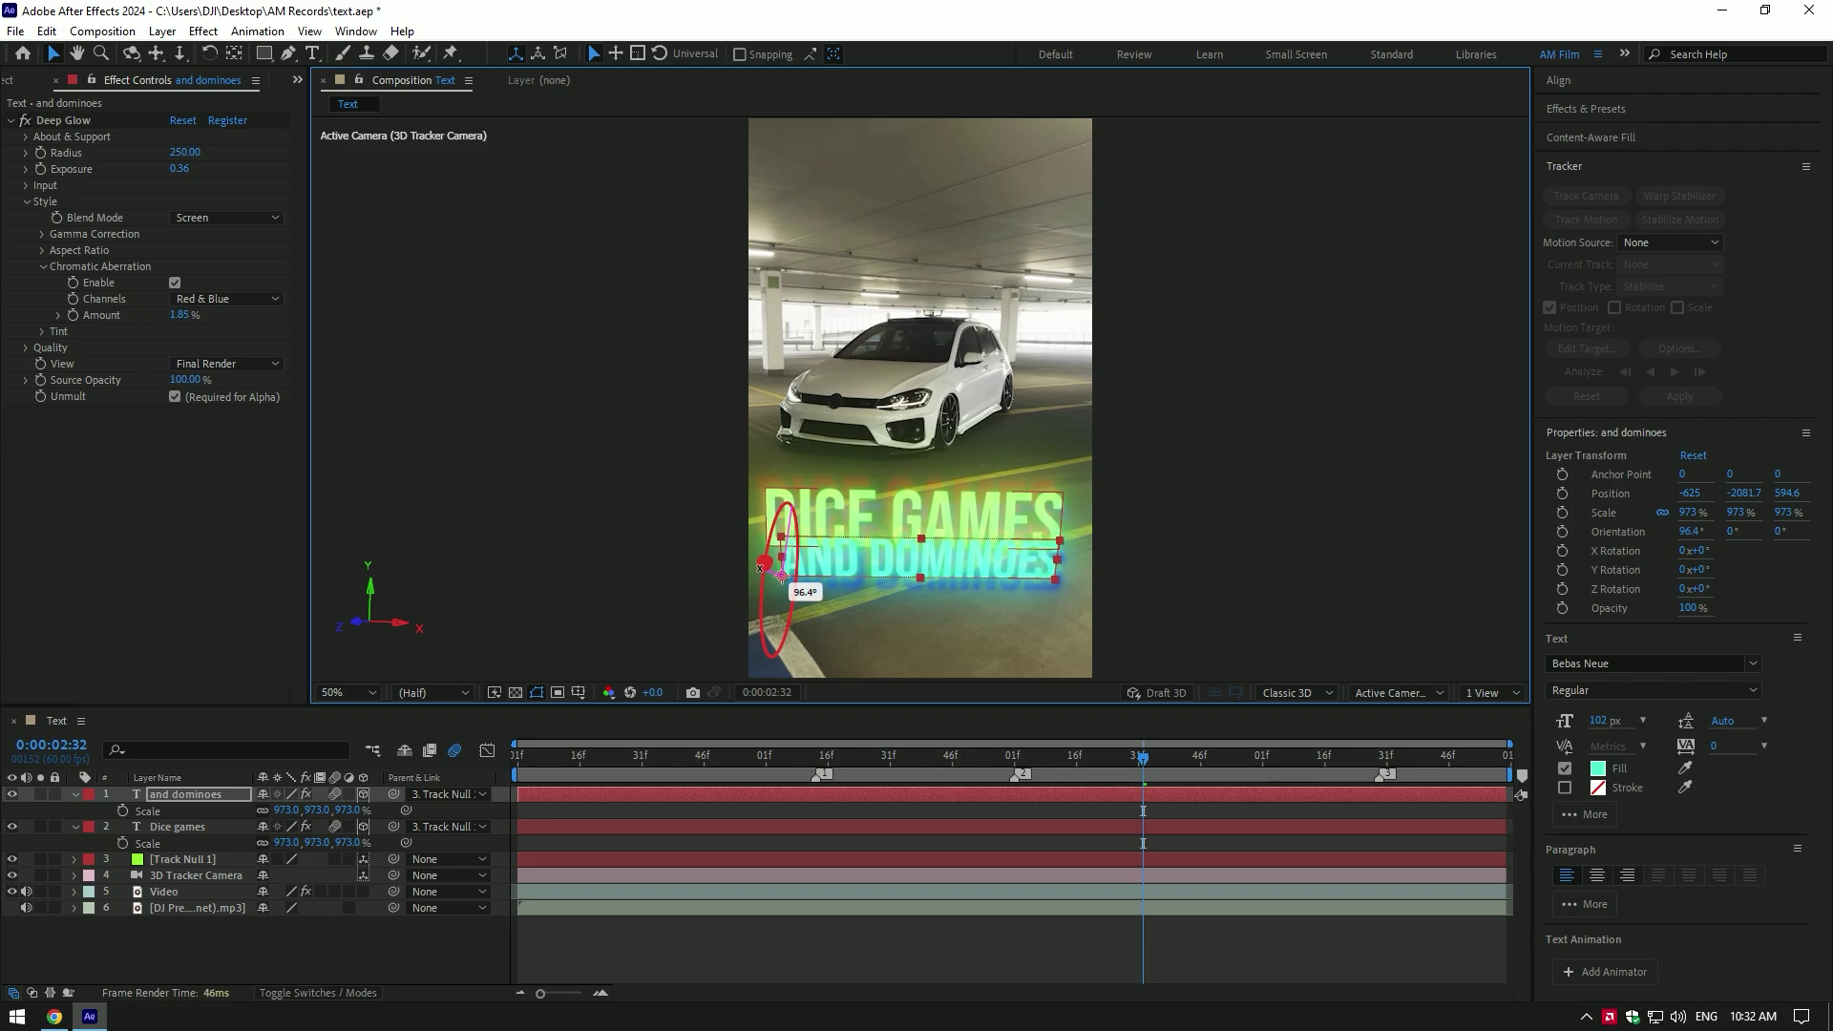
left_click_drag(778, 493, 774, 499)
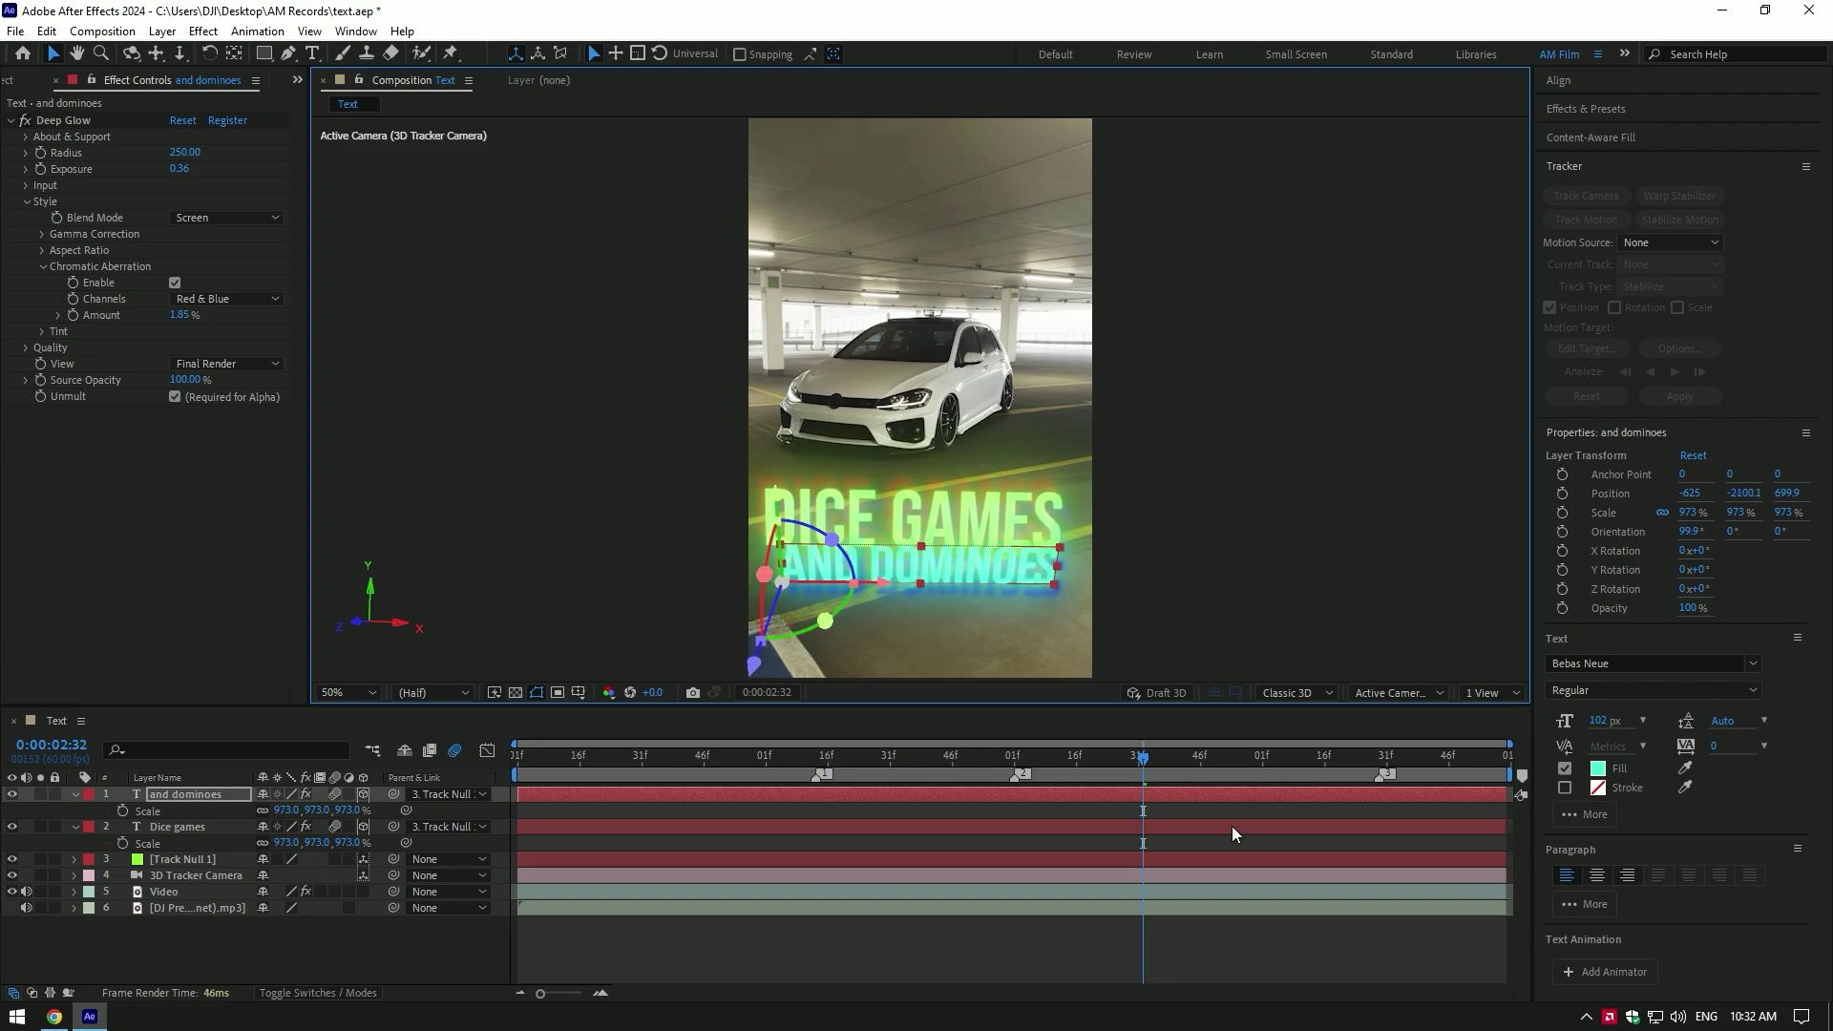
Preview the upright tracked text from an early frame onward.
left_click(702, 780)
key("space")
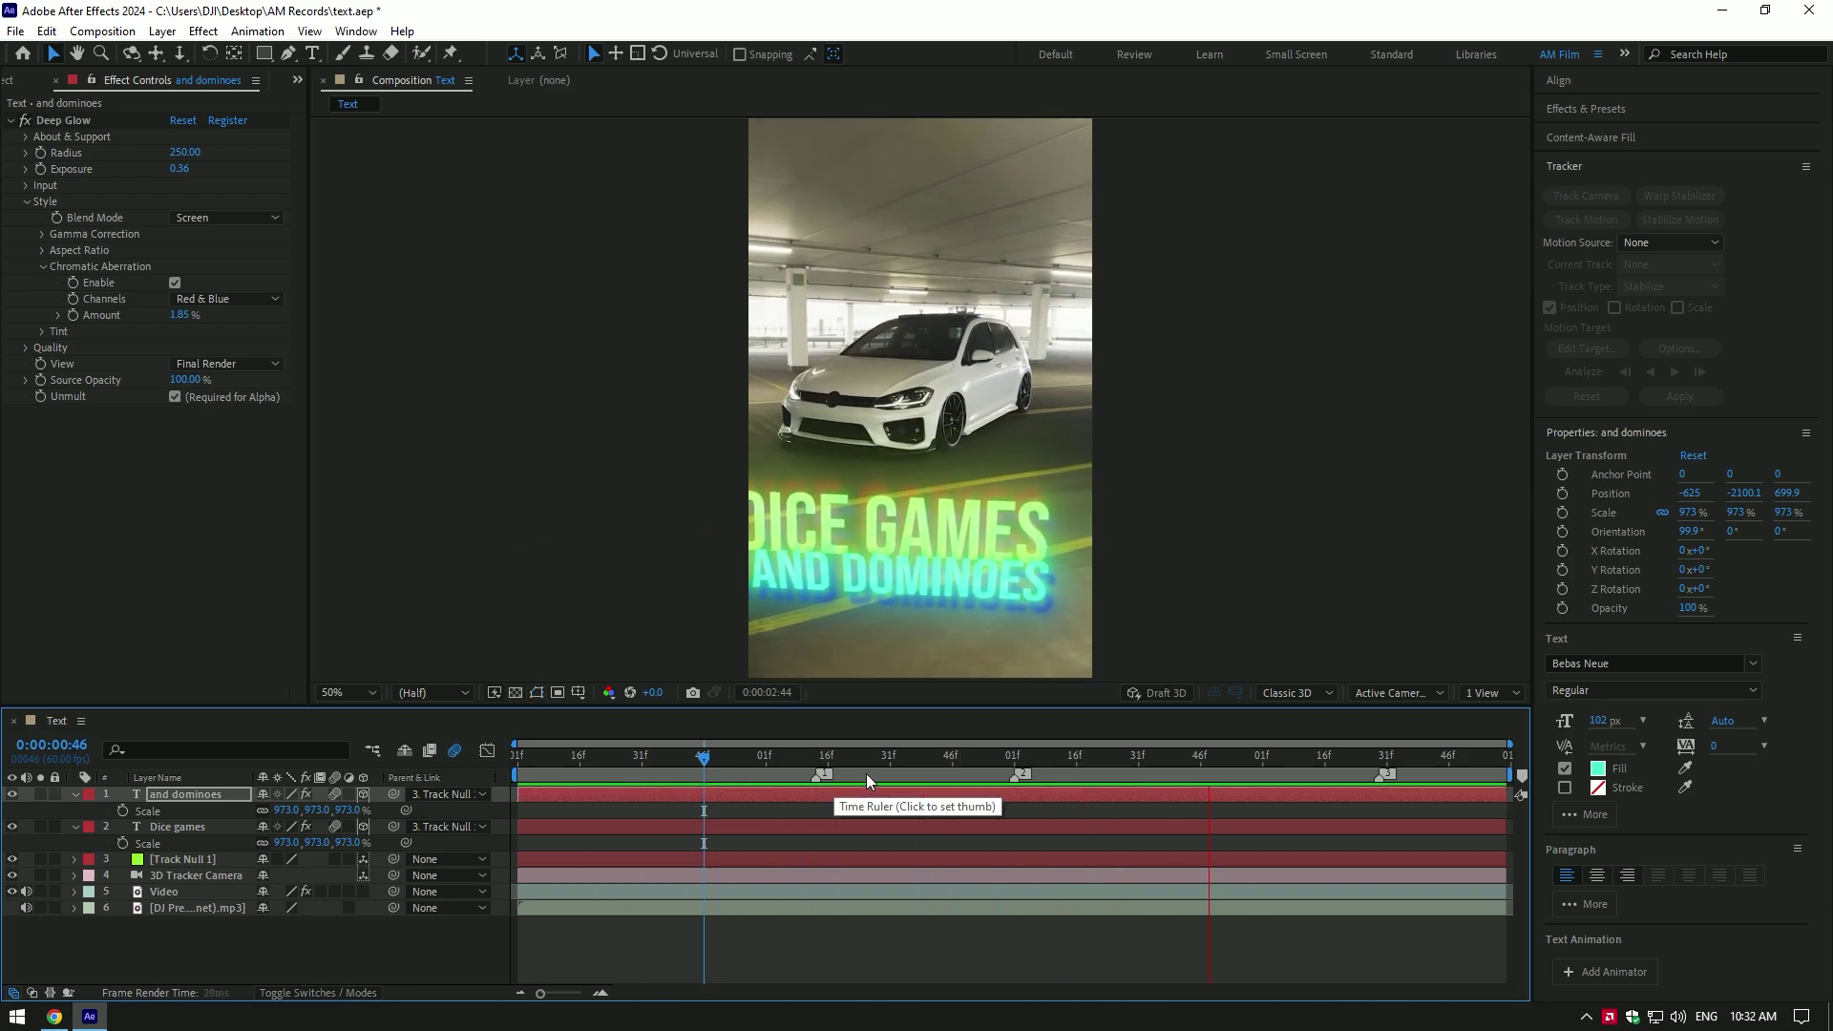
left_click_drag(847, 771, 1133, 765)
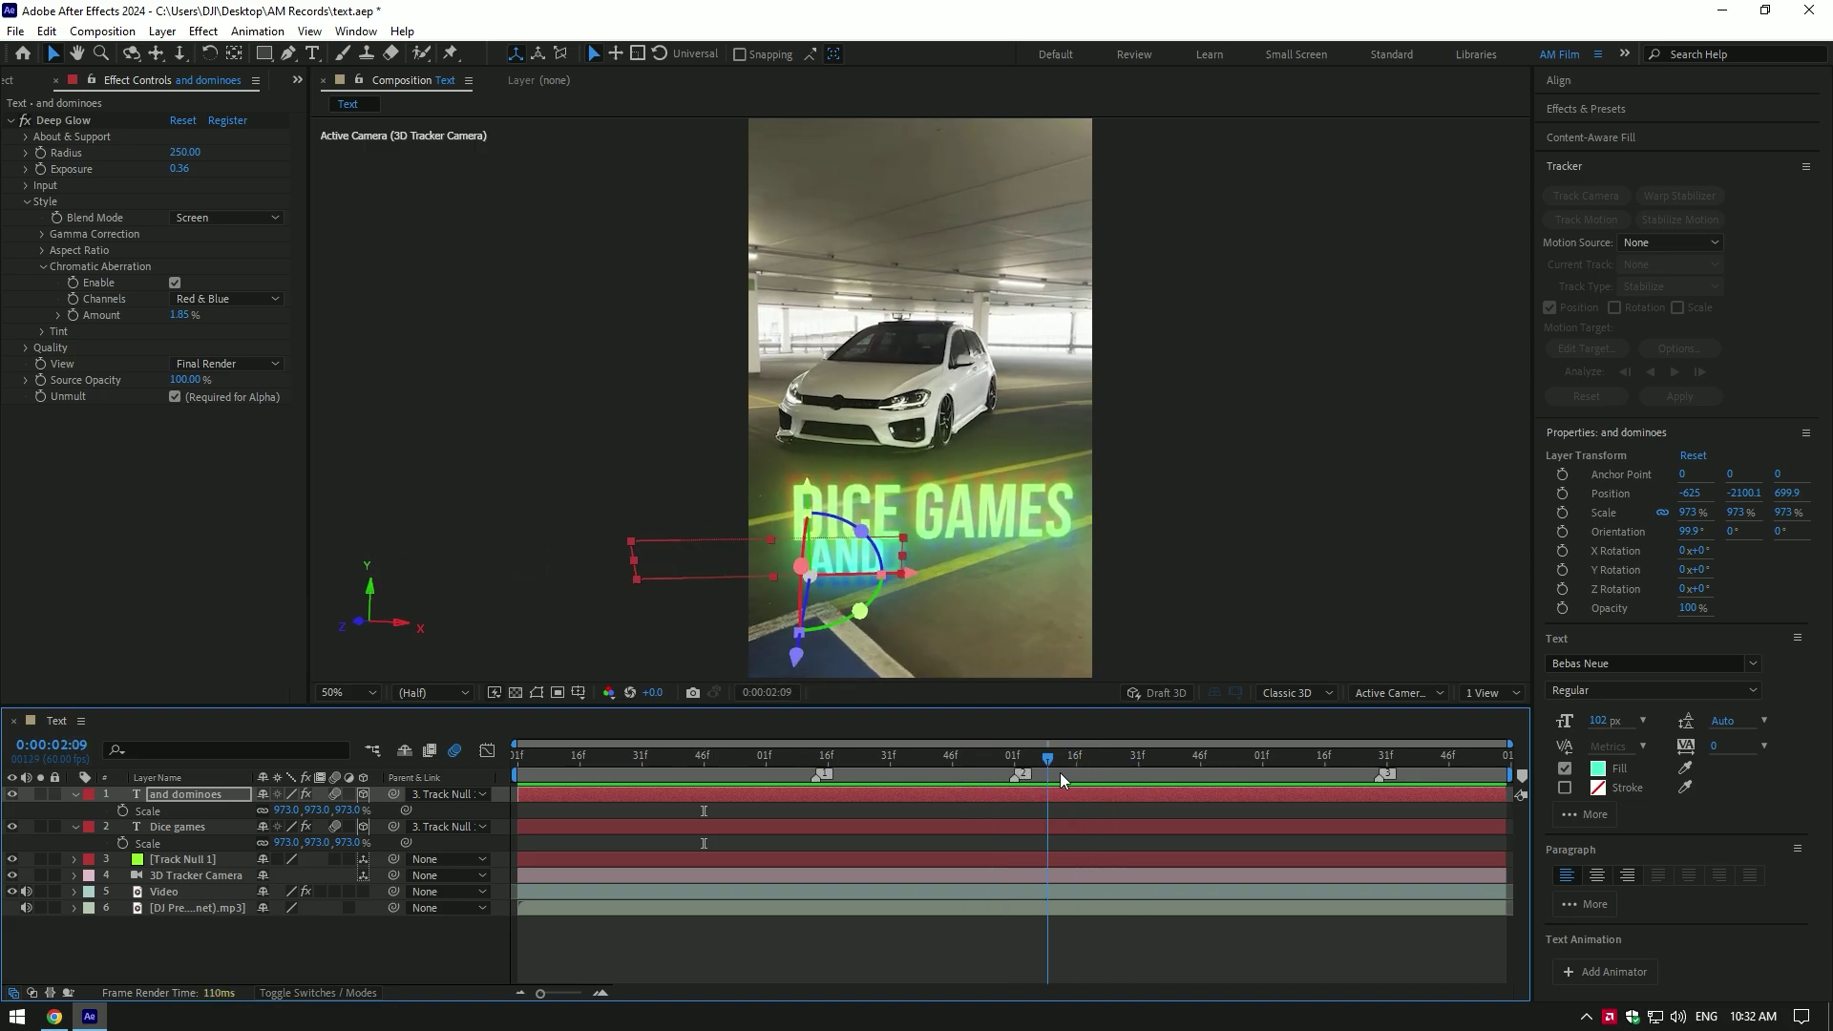